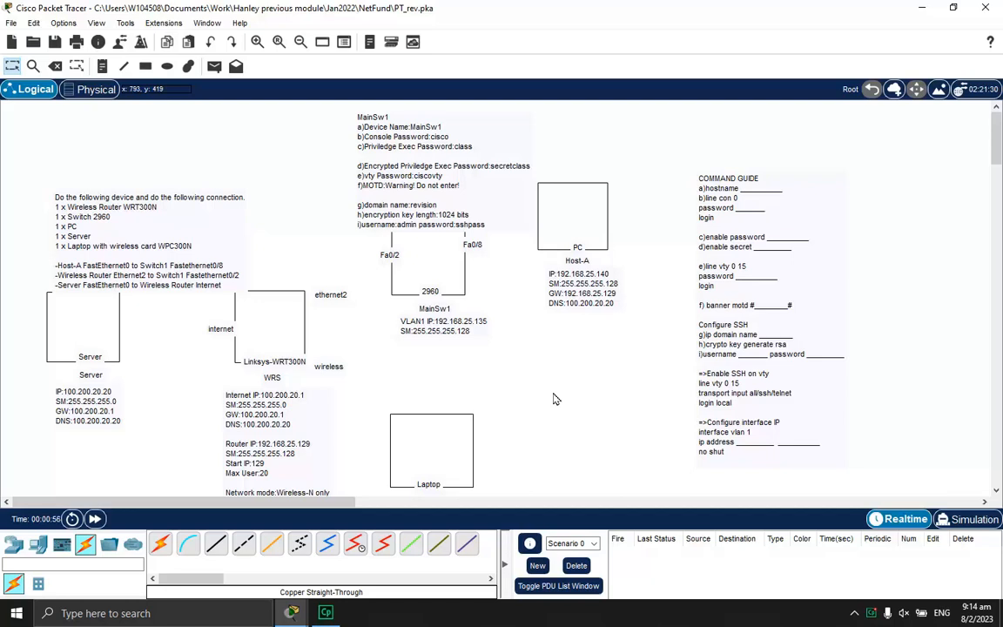
Read through the task instructions note on the canvas, highlighting part of it
scroll(551, 358, down, 1)
scroll(553, 364, up, 1)
drag(159, 230, 155, 216)
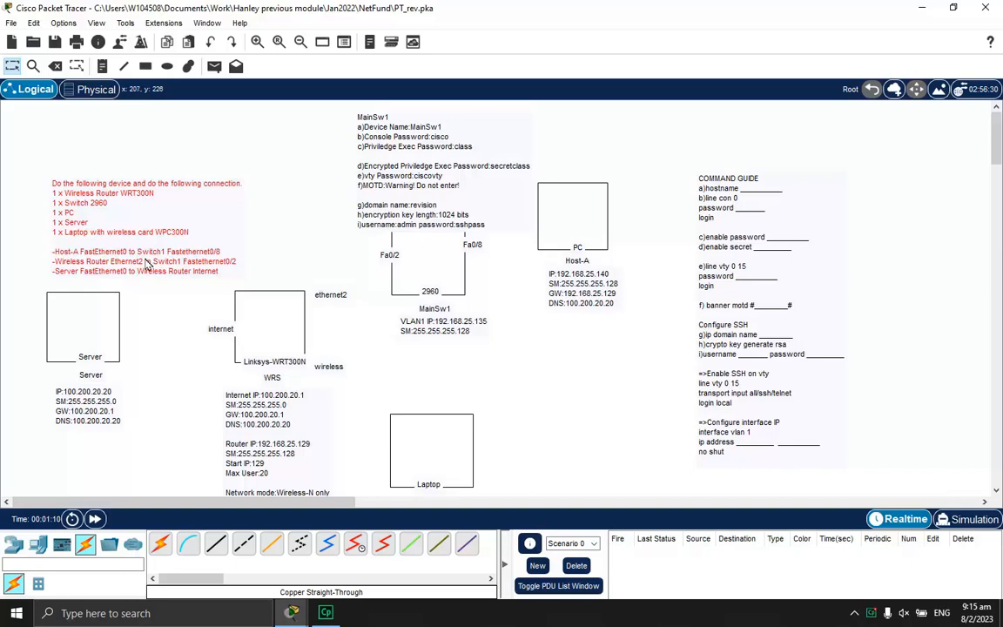
scroll(261, 310, down, 1)
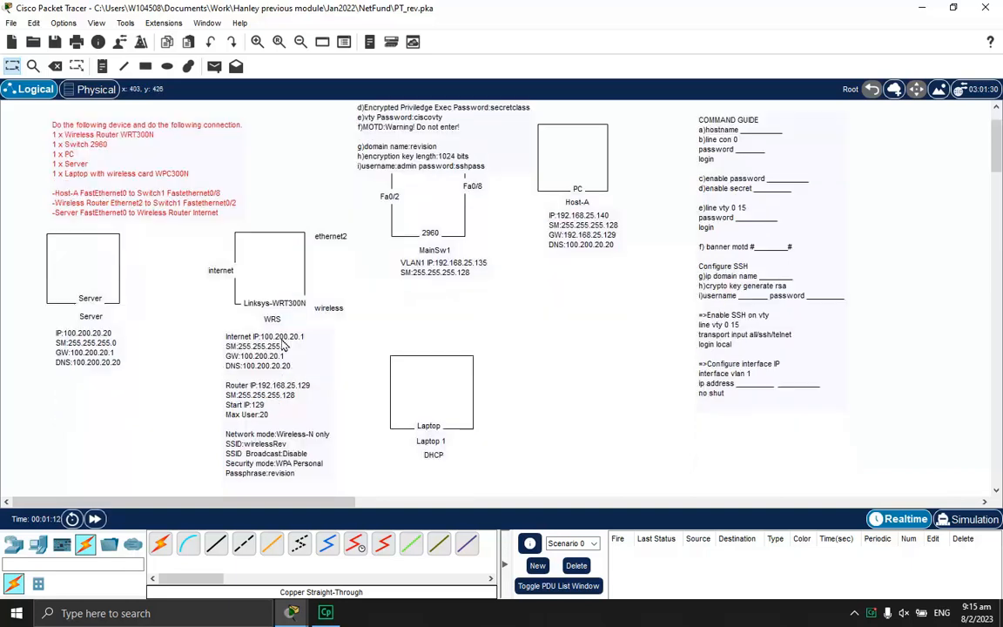
scroll(383, 301, up, 1)
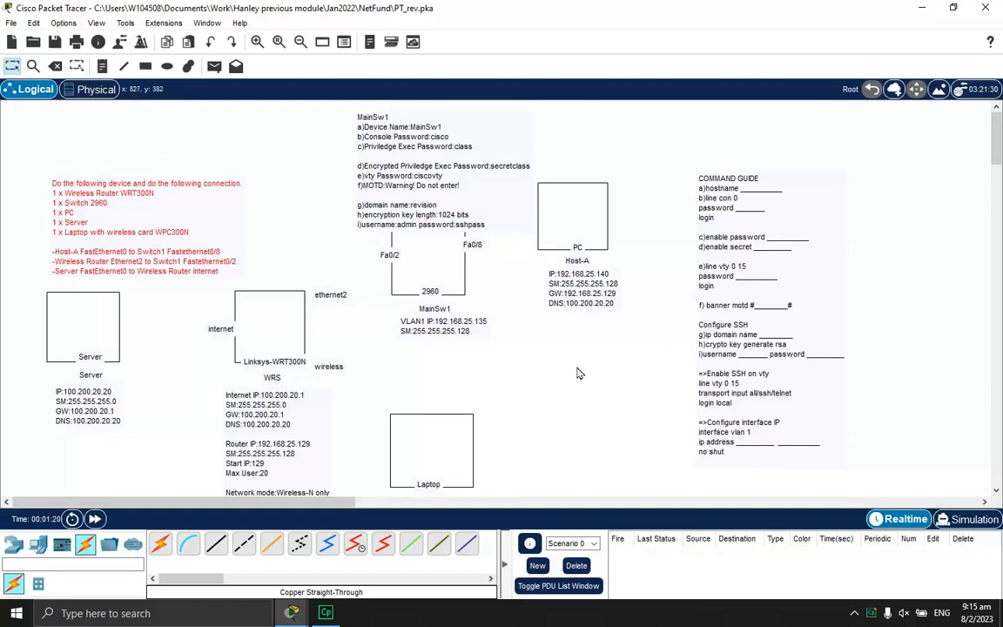
scroll(485, 334, down, 1)
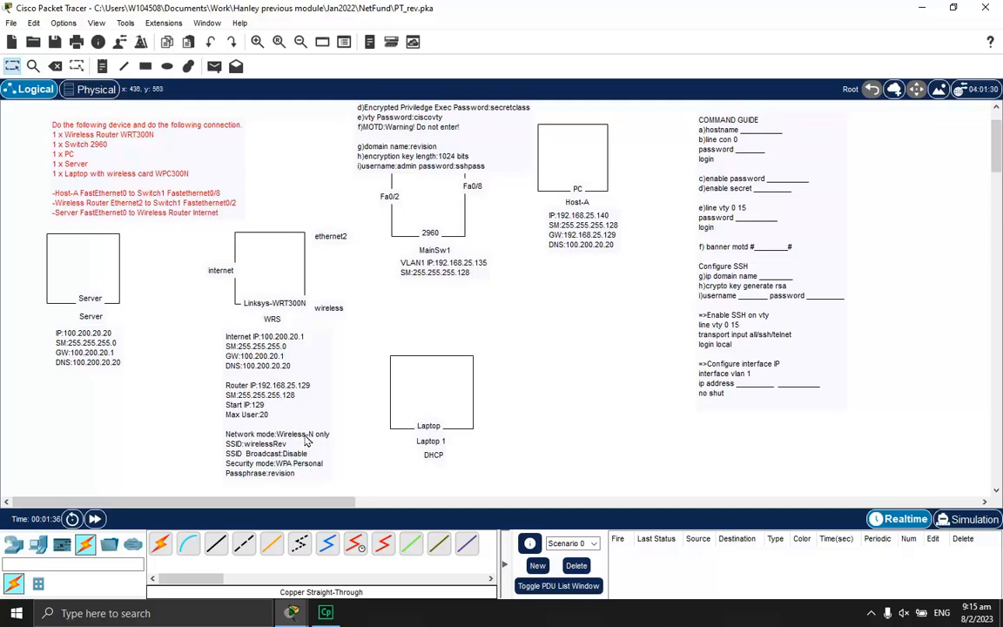
scroll(524, 418, up, 2)
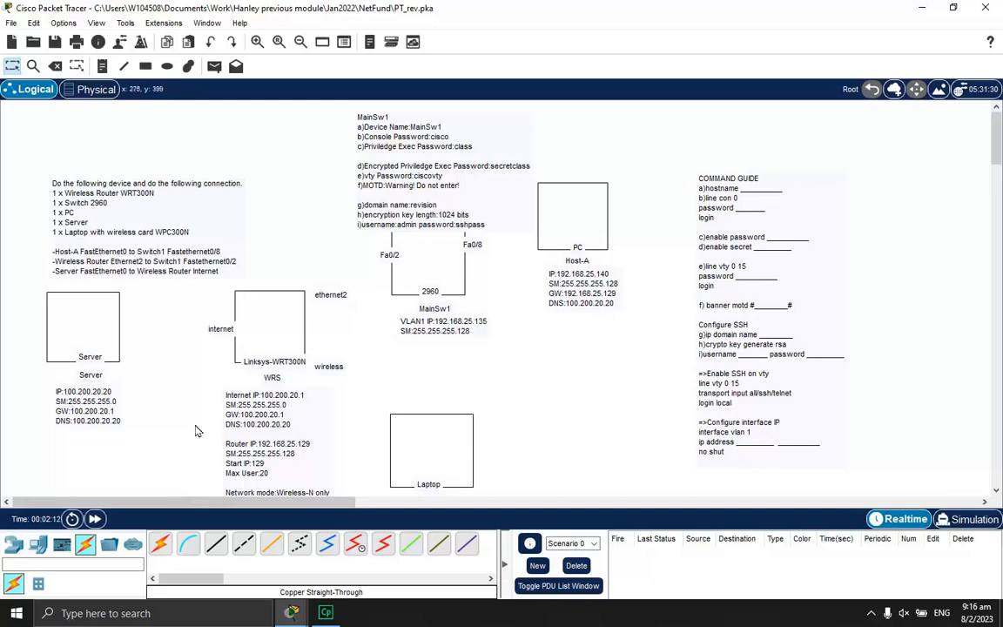
Place a PC in the Host-A box, a laptop and a server in theirs, then show PT Activity
click(38, 546)
click(159, 544)
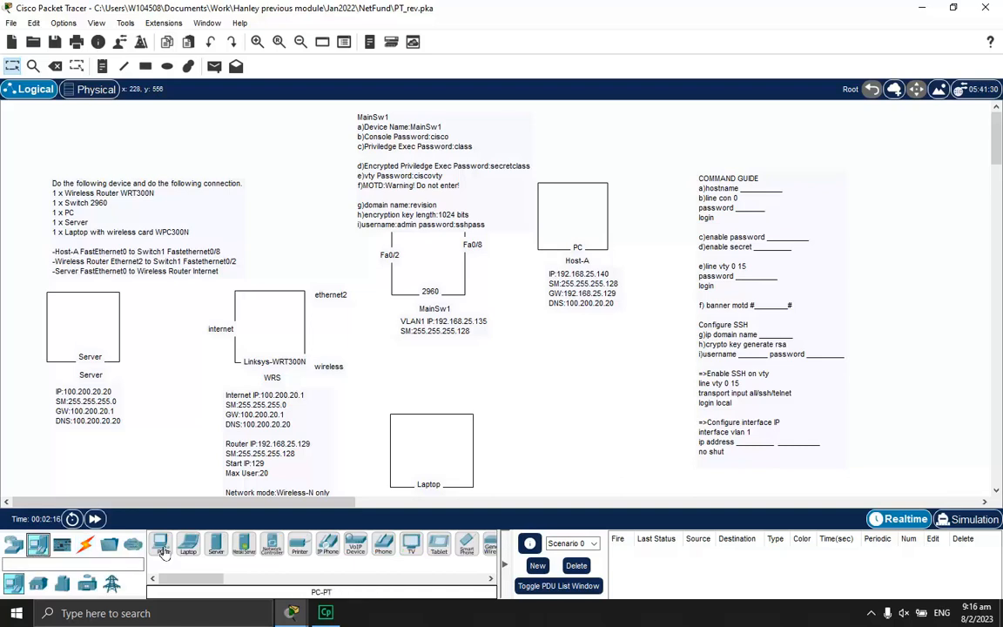
click(570, 215)
click(188, 544)
click(430, 440)
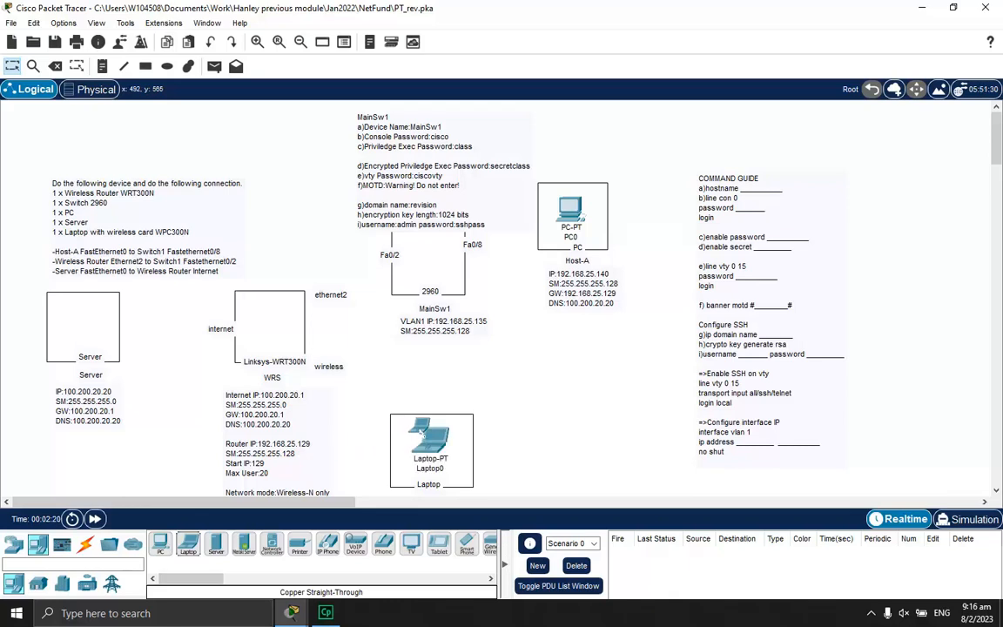
click(216, 544)
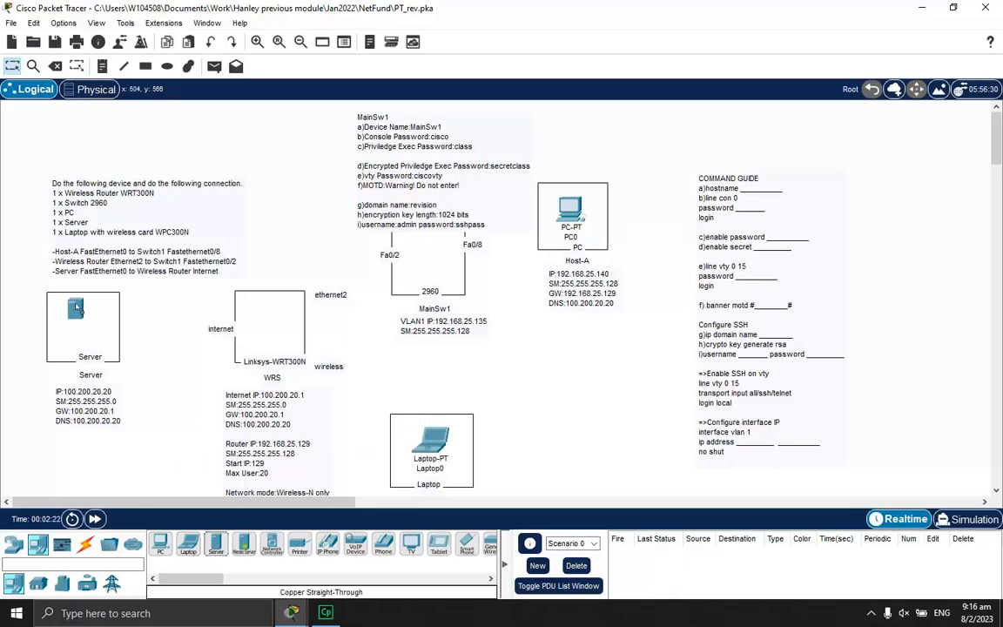
click(79, 313)
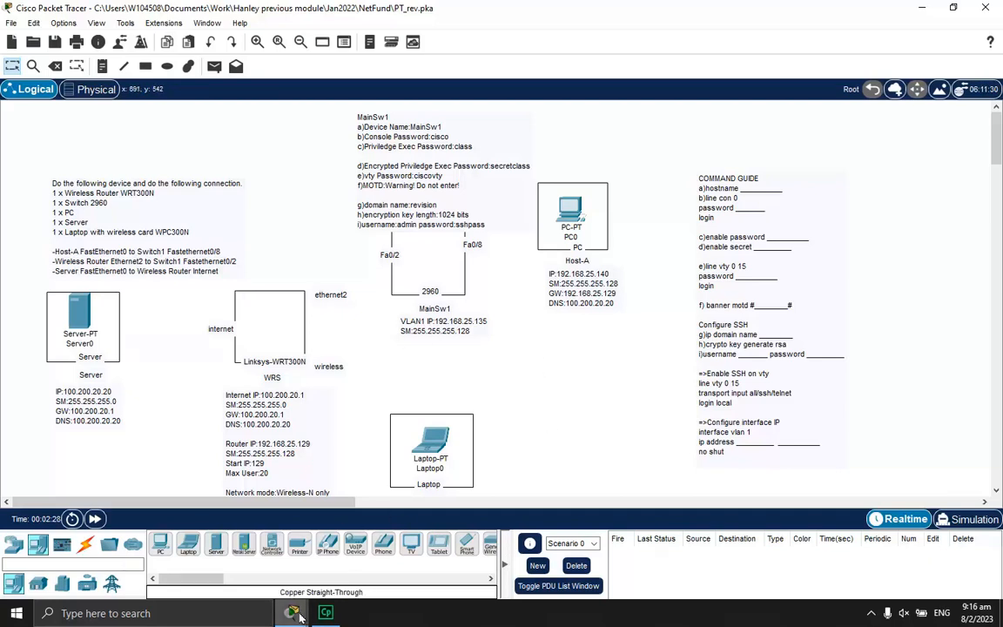
mouse_move(326, 613)
click(383, 519)
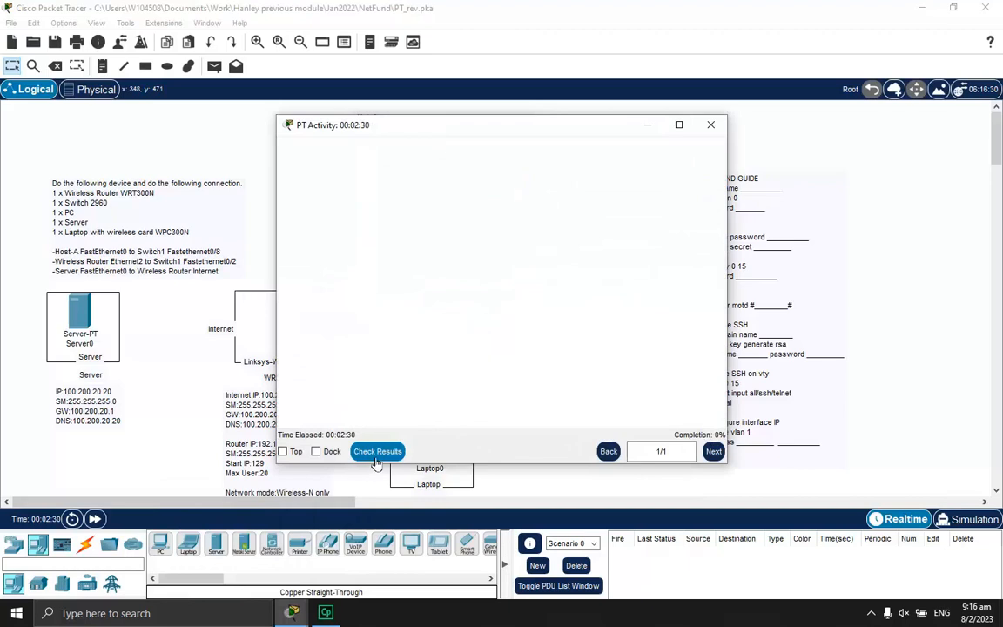
click(377, 451)
click(123, 99)
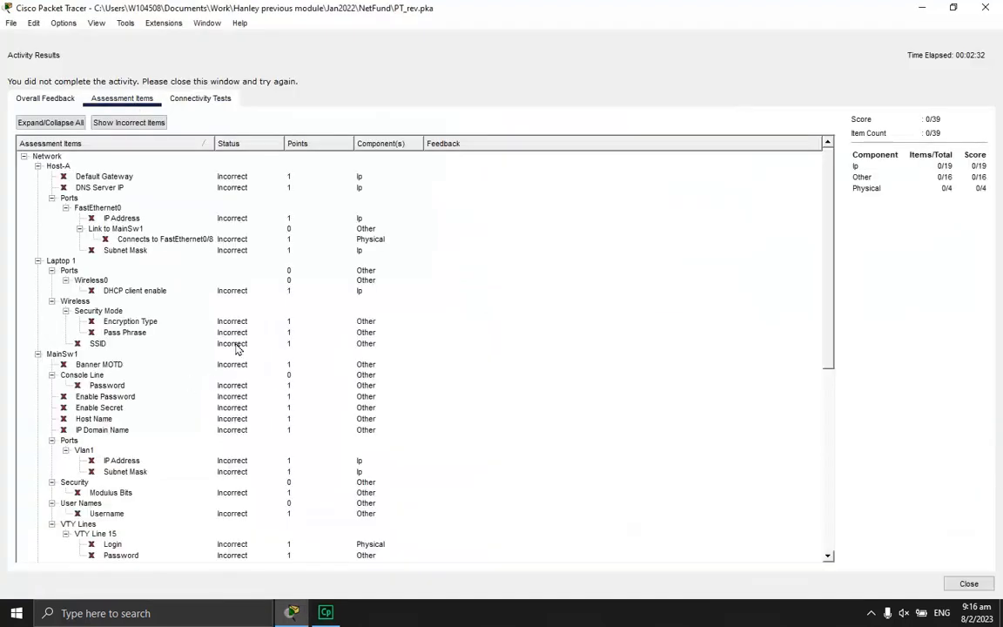
scroll(235, 353, down, 10)
scroll(85, 327, up, 4)
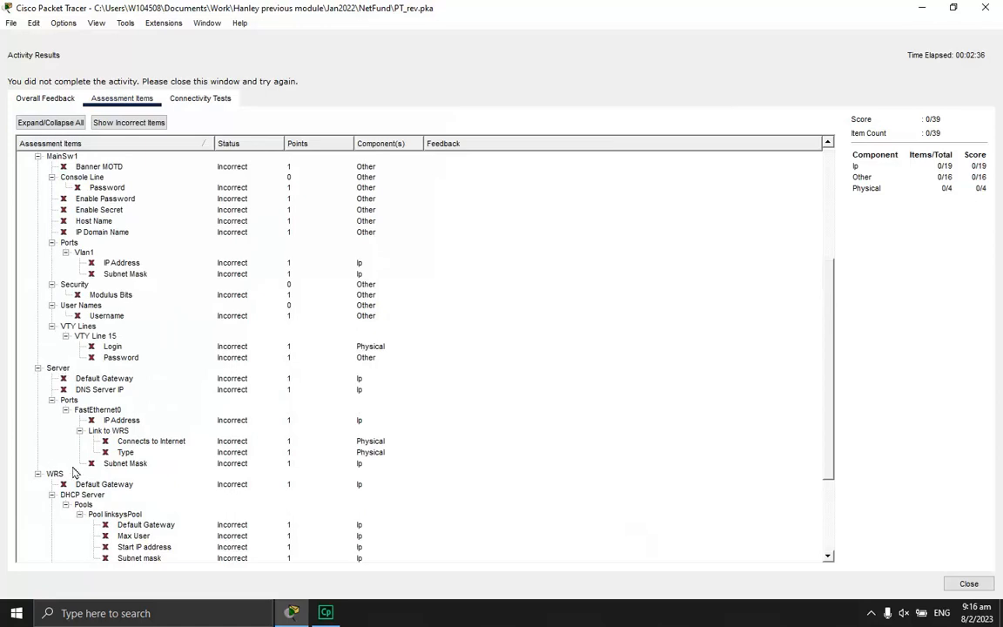
click(969, 583)
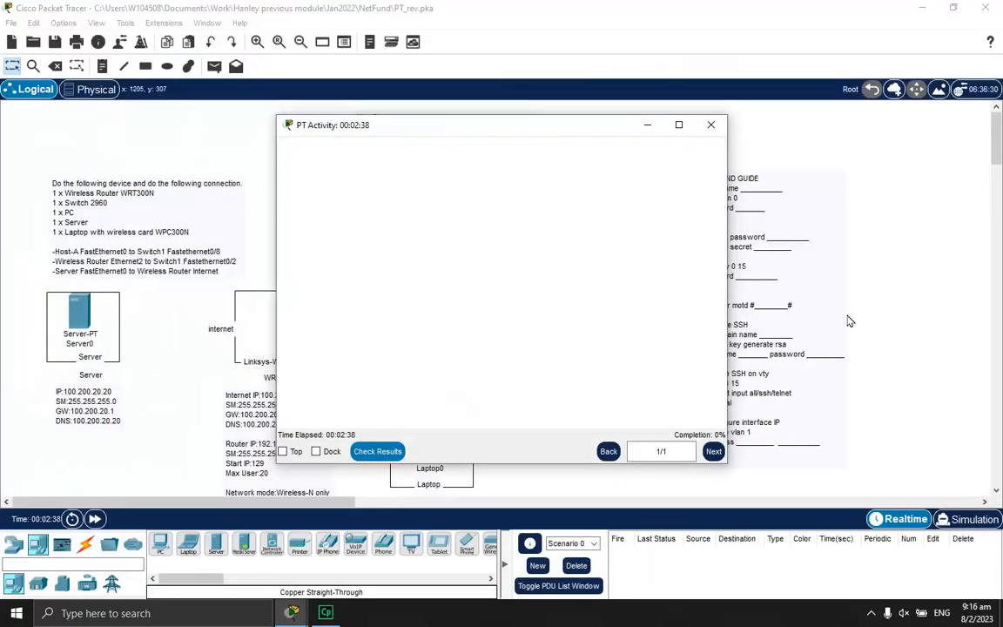
click(944, 311)
Rename Server0 to 'Server', PC0 to 'Host-A' and Laptop0 to 'Laptop 1'
click(87, 345)
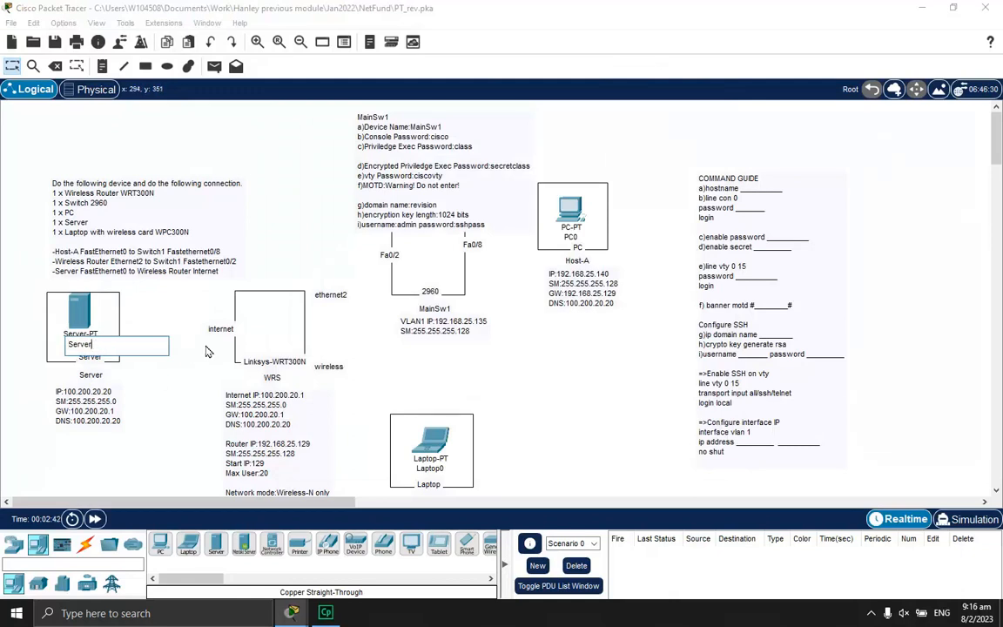
click(207, 352)
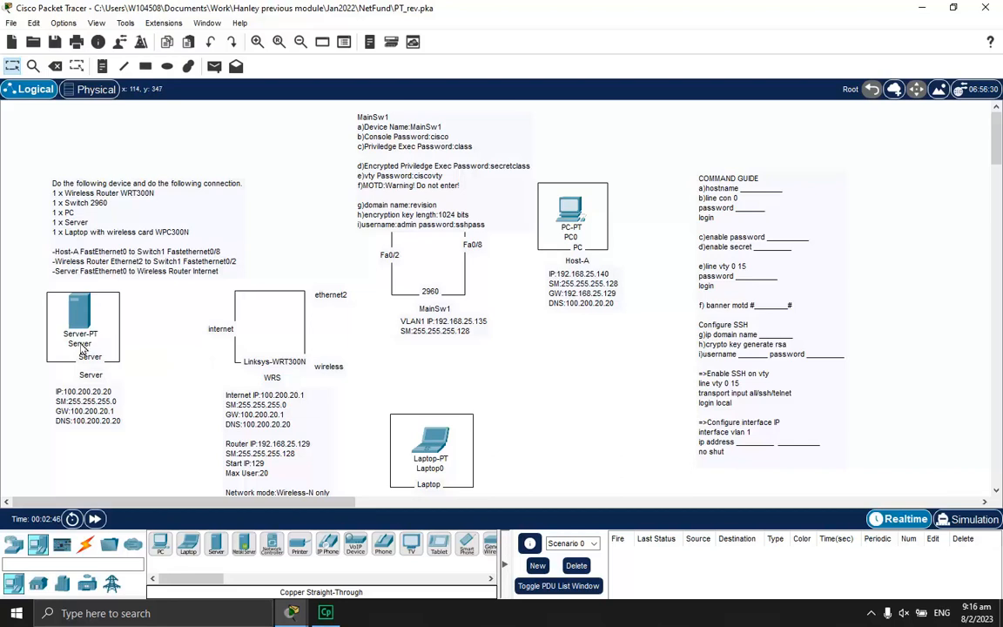
click(547, 238)
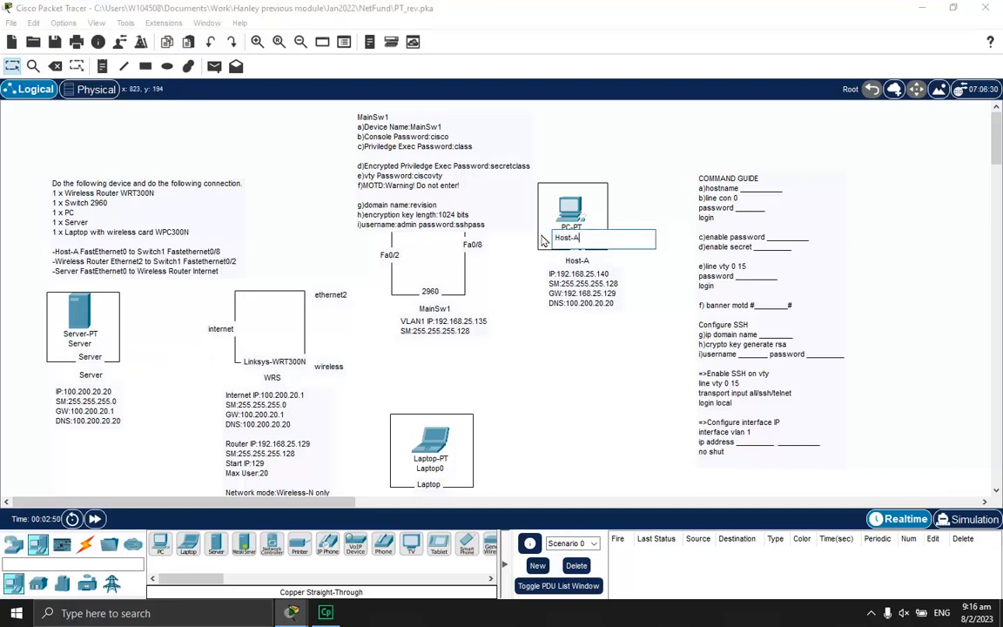
click(552, 357)
scroll(598, 359, down, 2)
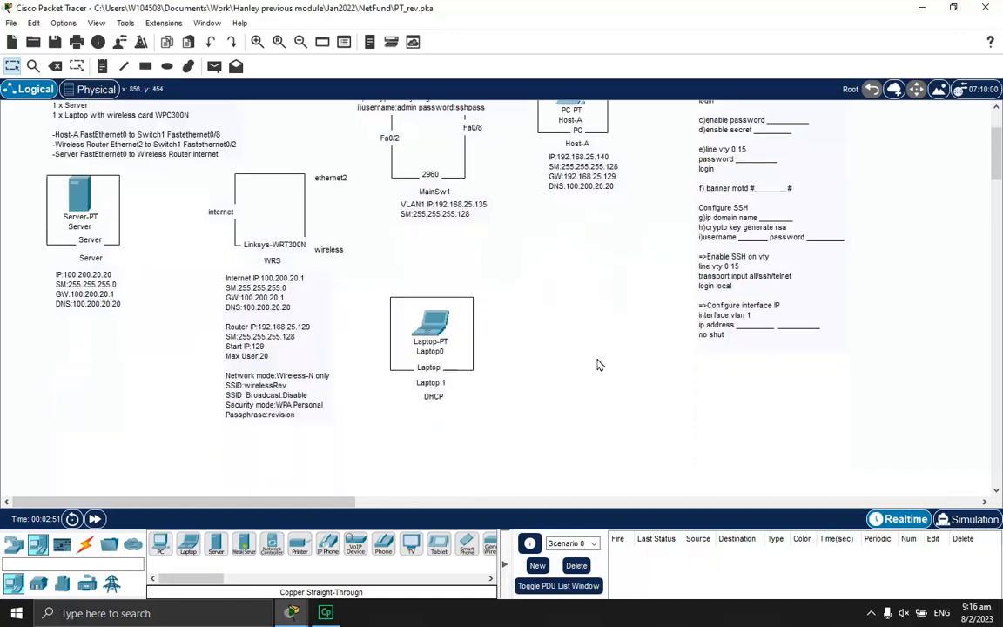
click(422, 352)
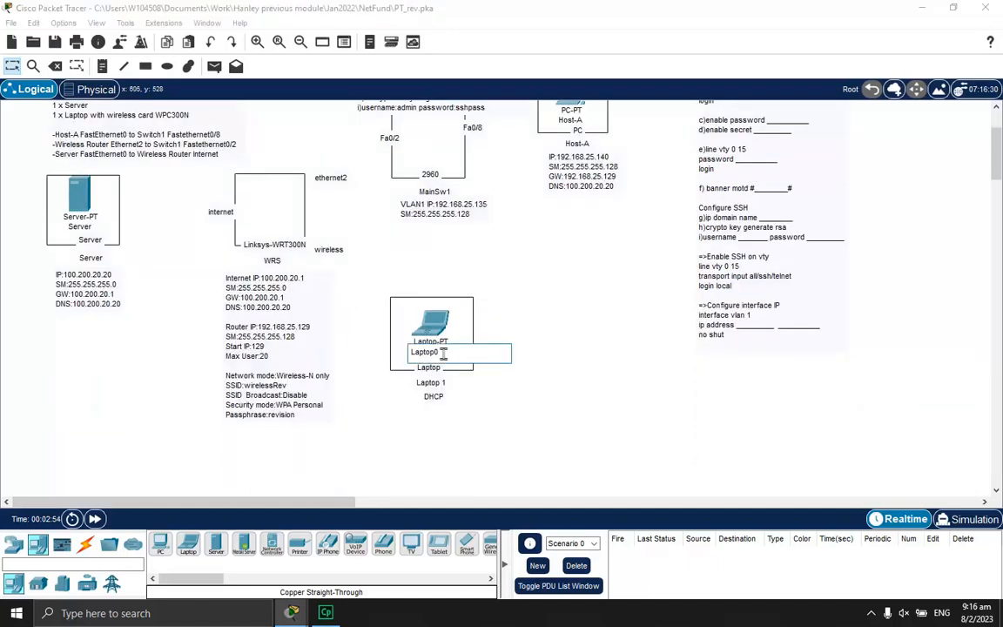
text(Laptop 1)
click(523, 293)
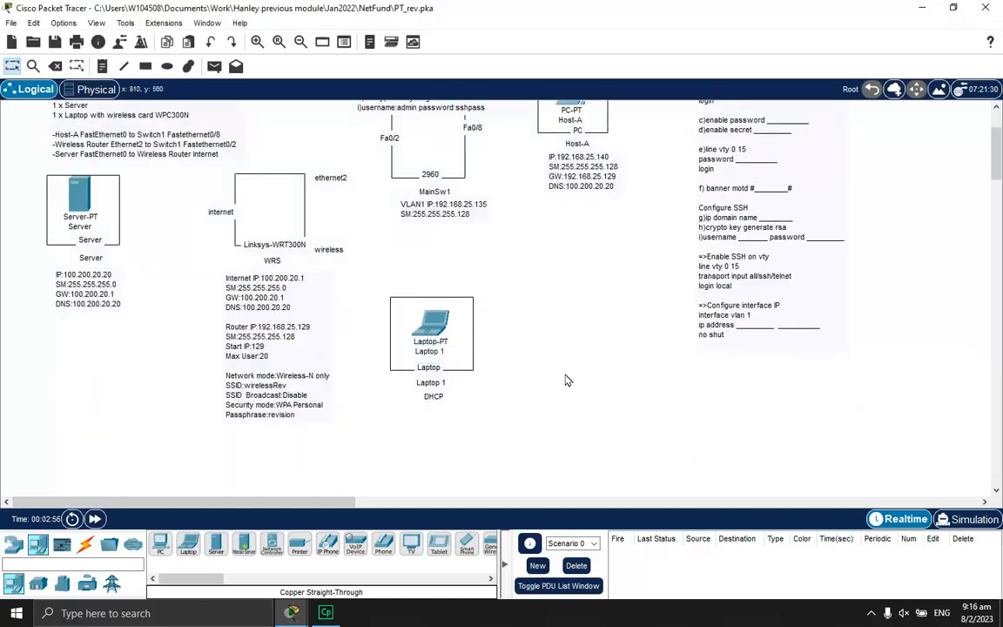
scroll(513, 341, up, 2)
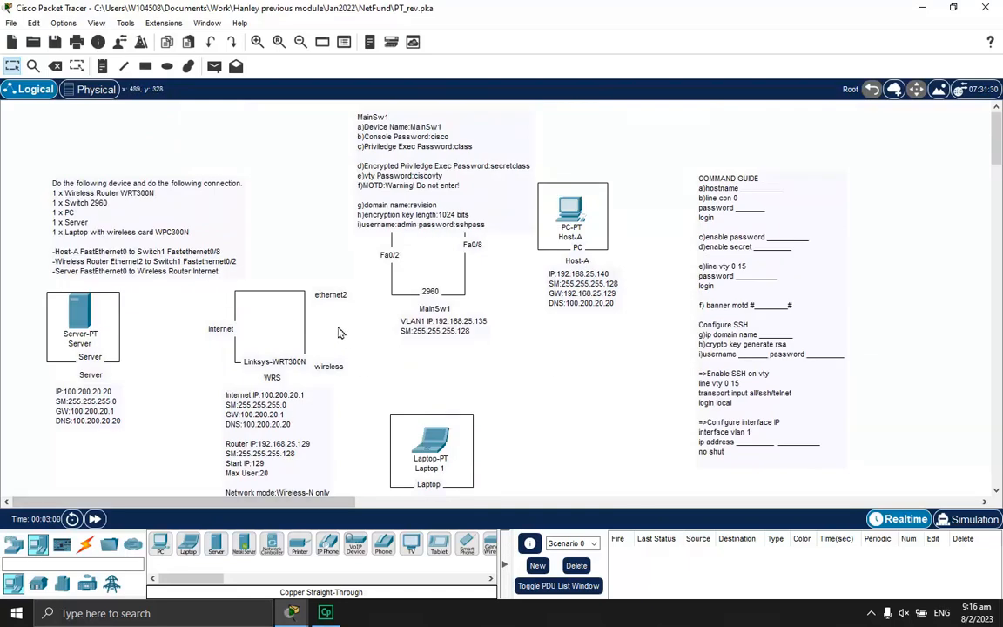
Place a WRT300N from Wireless Devices into the WRS box and label it 'WRS'
click(13, 544)
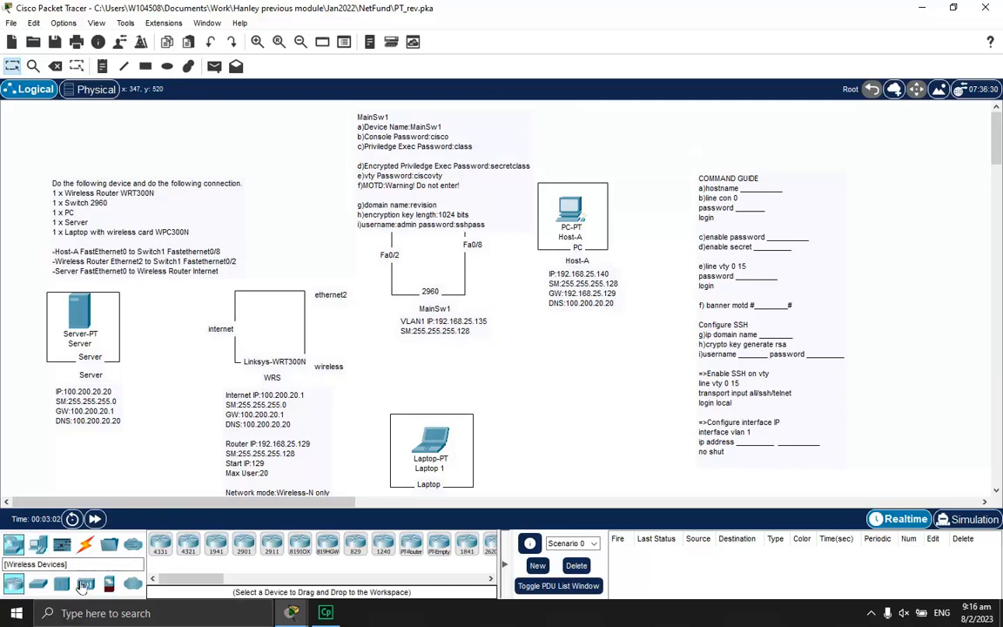
click(87, 587)
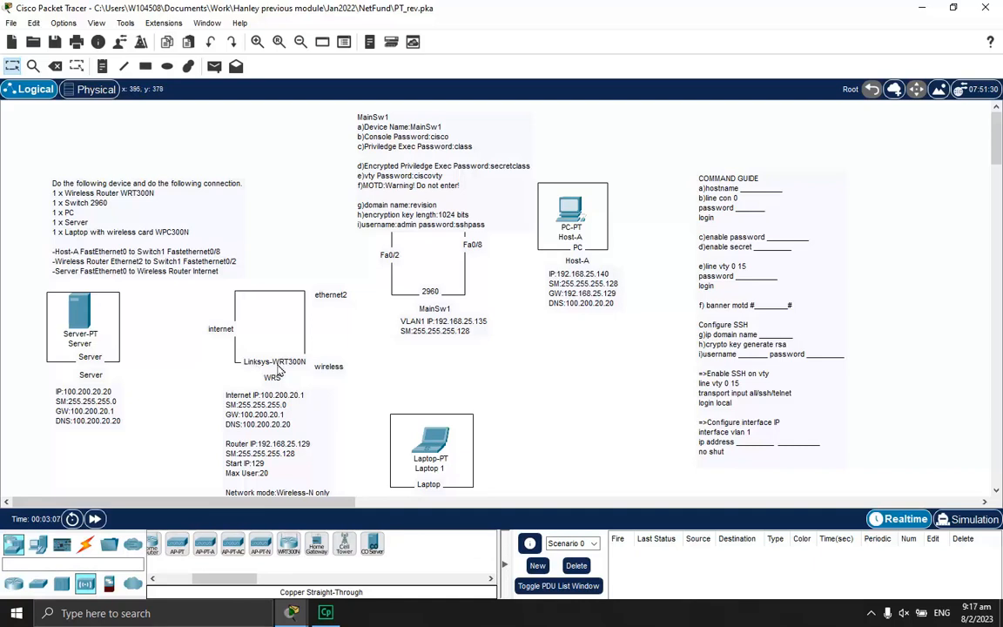
drag(206, 579, 232, 587)
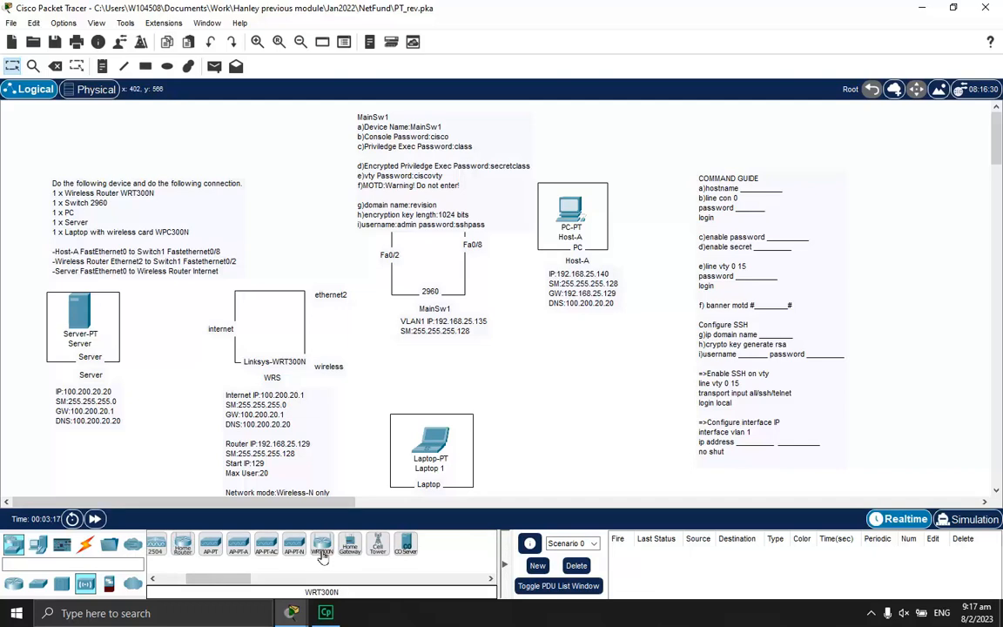
drag(322, 557, 270, 315)
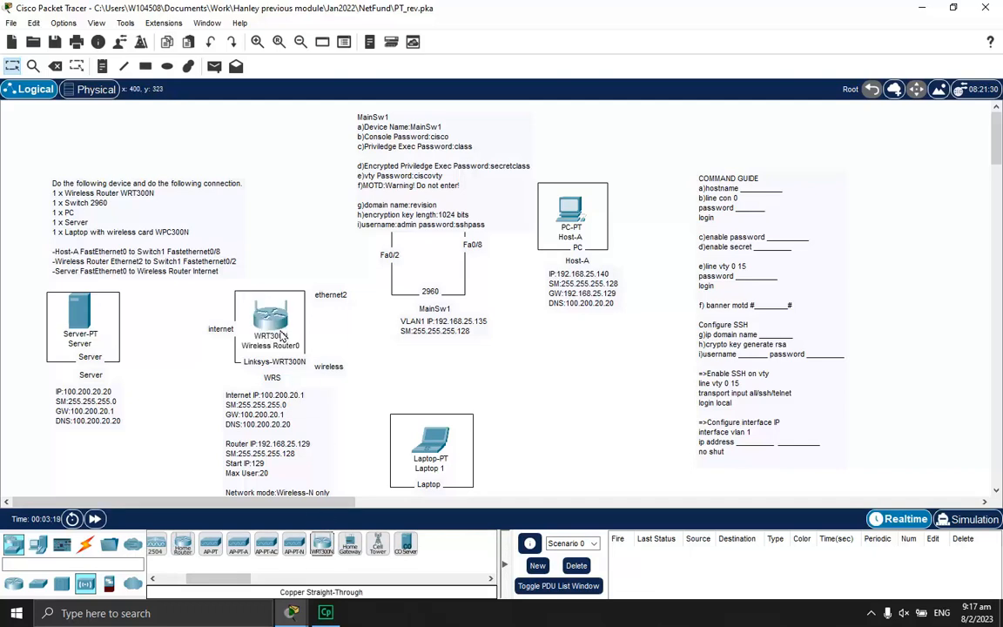
click(283, 347)
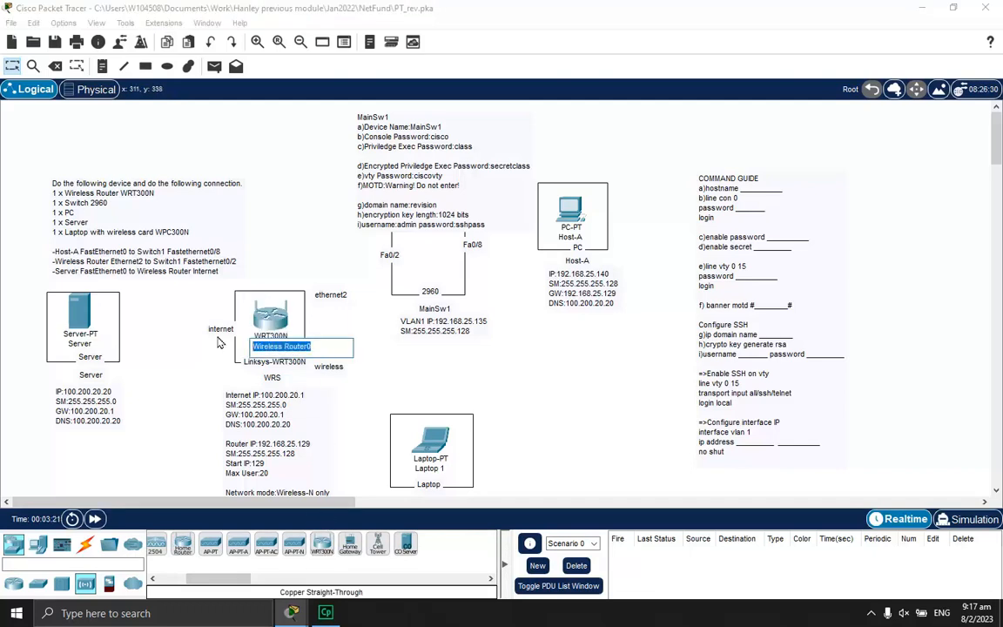
text(WRS)
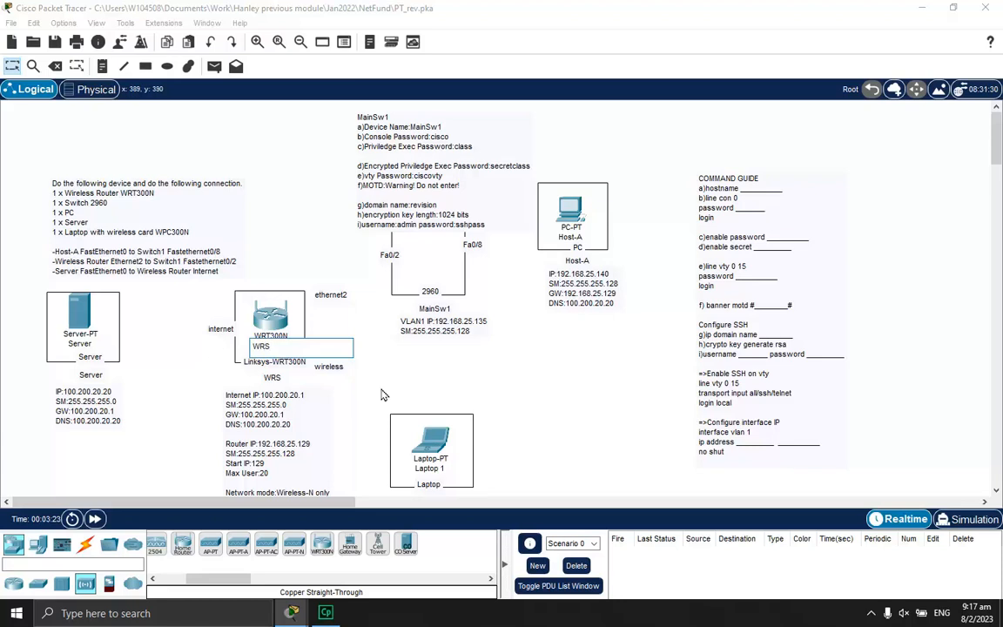
click(475, 369)
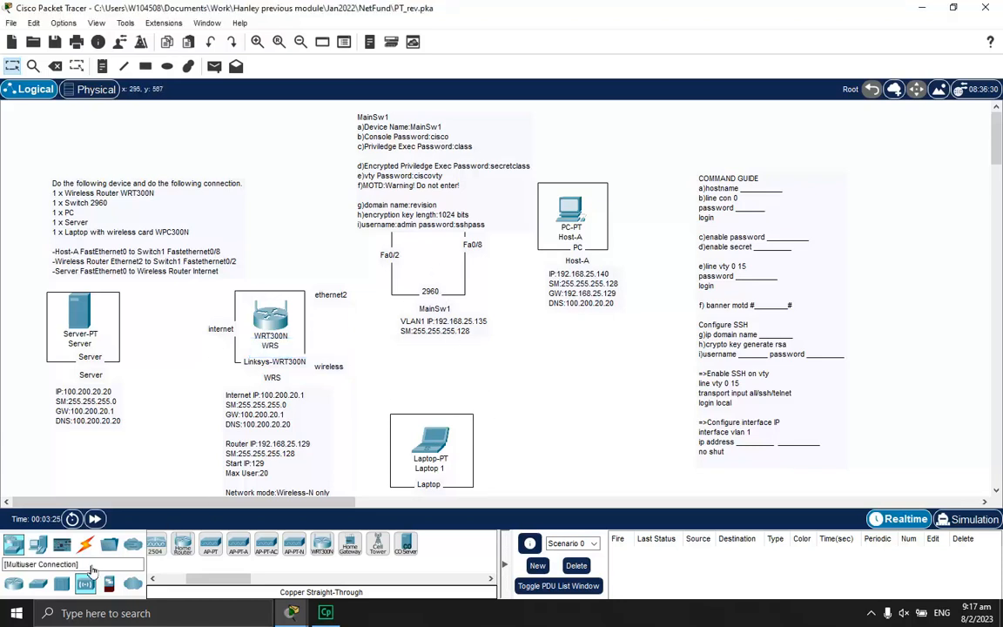
Place a 2960 switch in the MainSw1 box and name it 'MainSw1'
click(42, 584)
click(160, 545)
click(431, 252)
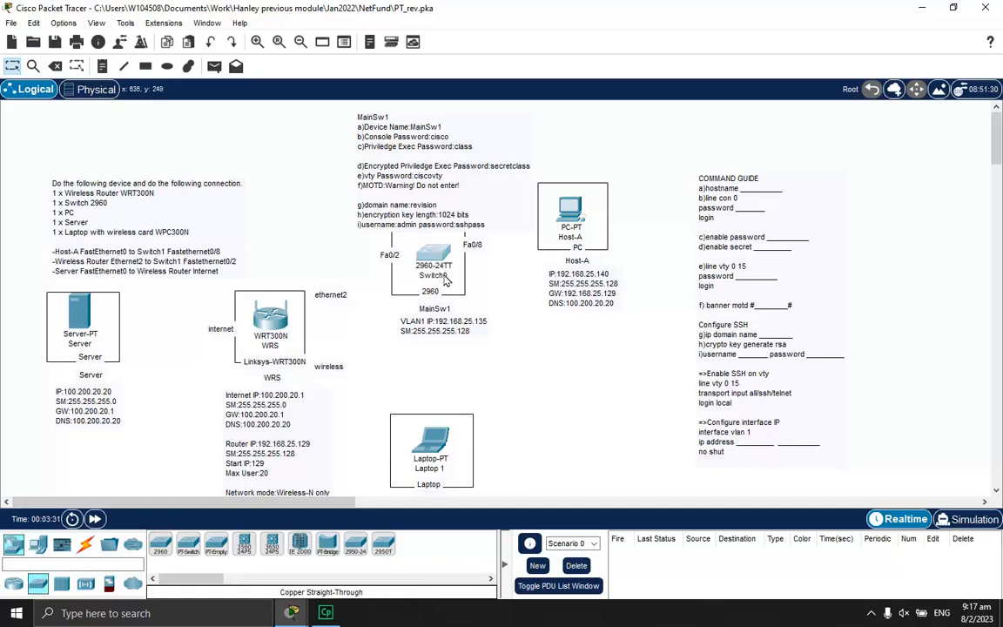
click(442, 275)
text(M)
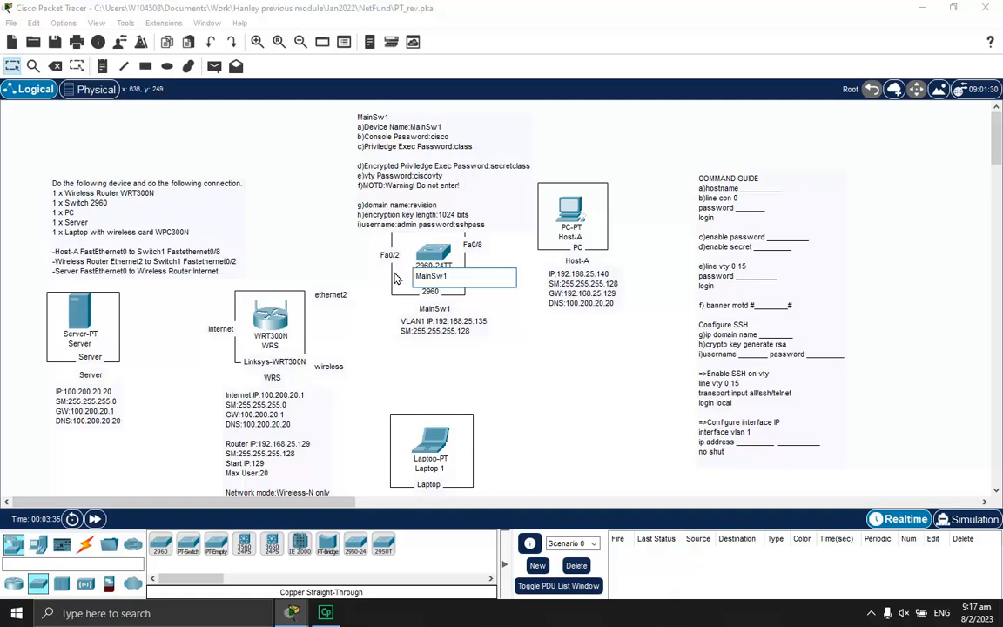
text(ainSw1)
key(Return)
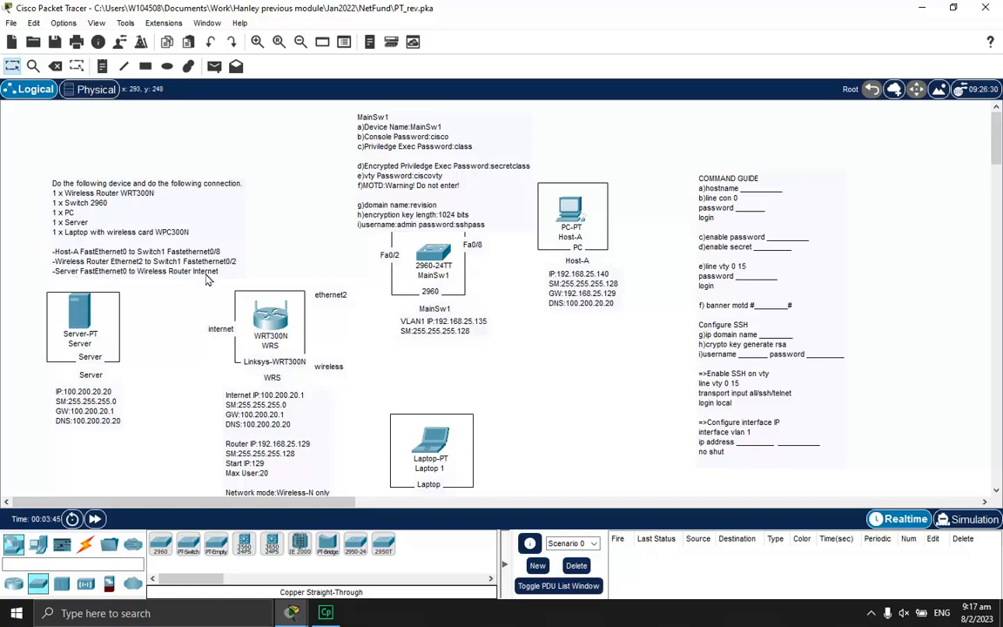
click(86, 546)
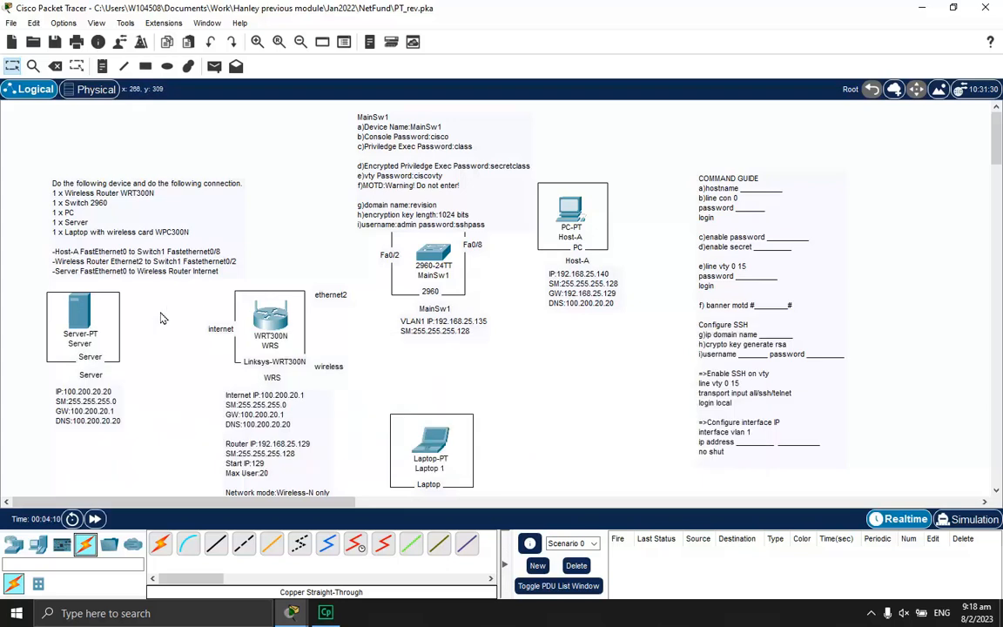
Try a cross-over cable from Server FastEthernet0 to the WRT300N, then delete that link
click(244, 544)
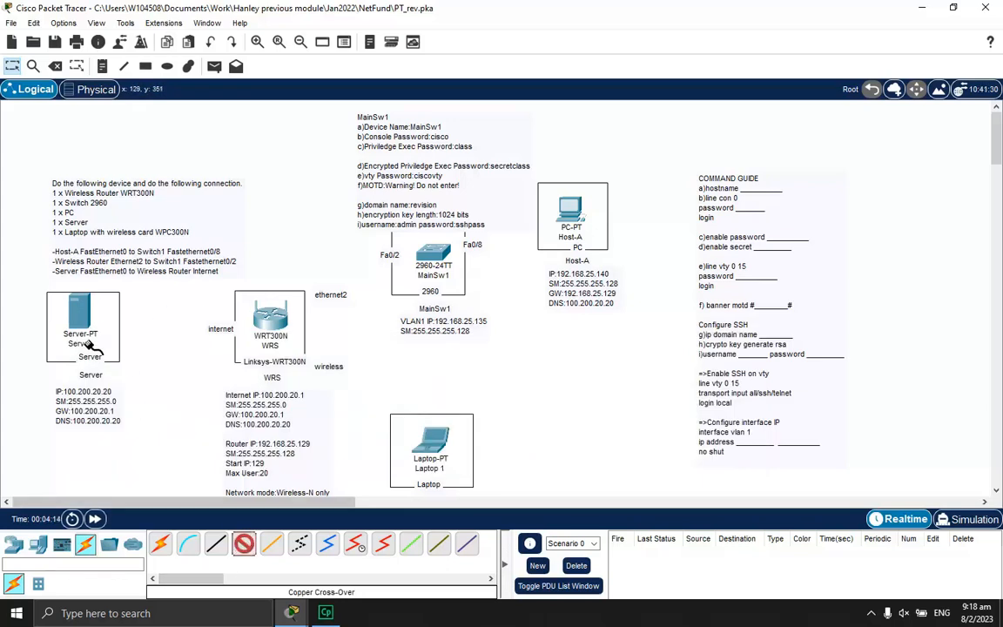
click(272, 545)
click(245, 544)
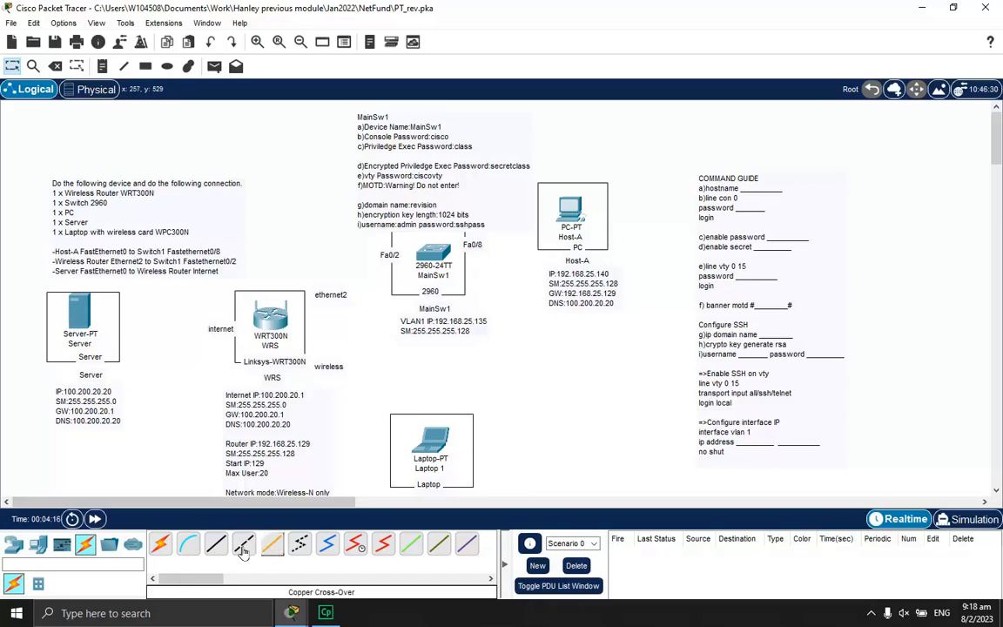
click(90, 324)
click(123, 327)
click(270, 325)
click(296, 329)
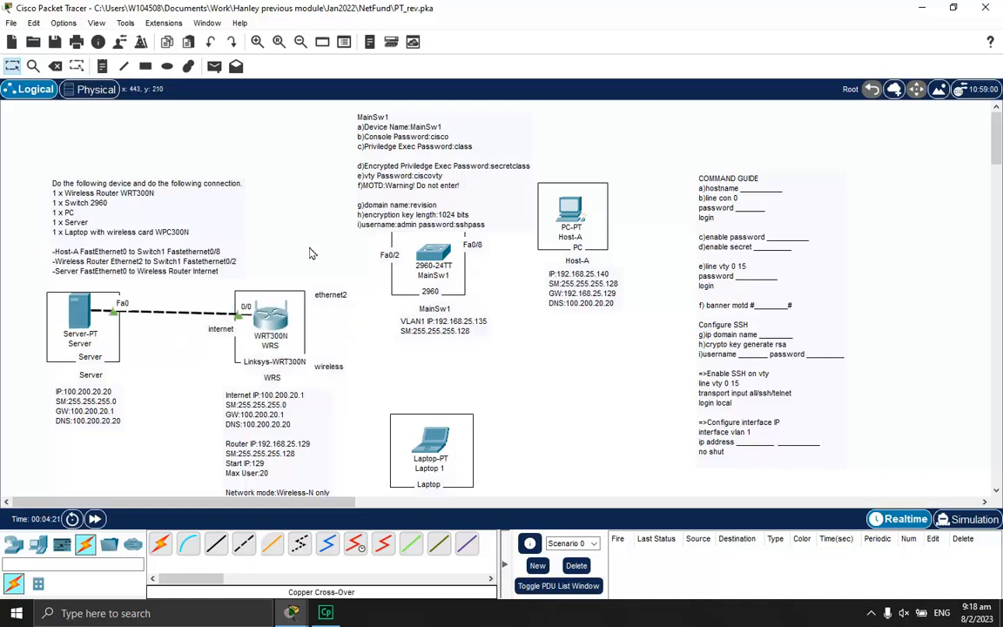
click(54, 66)
click(174, 311)
Try a straight-through cable from Server to the WRS Internet port, then delete it
click(216, 544)
click(81, 317)
click(113, 294)
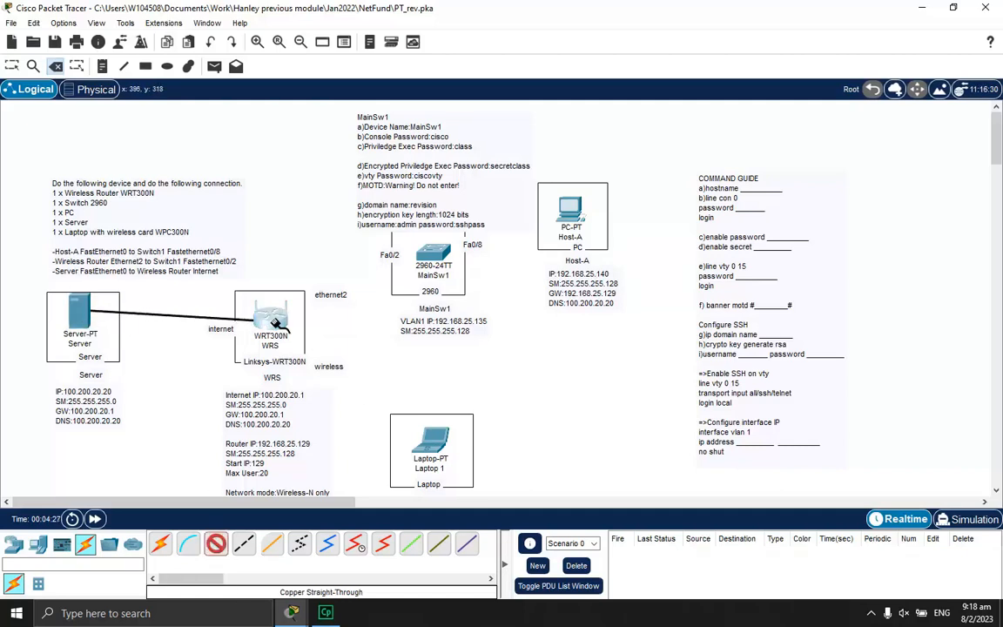
click(280, 325)
click(313, 332)
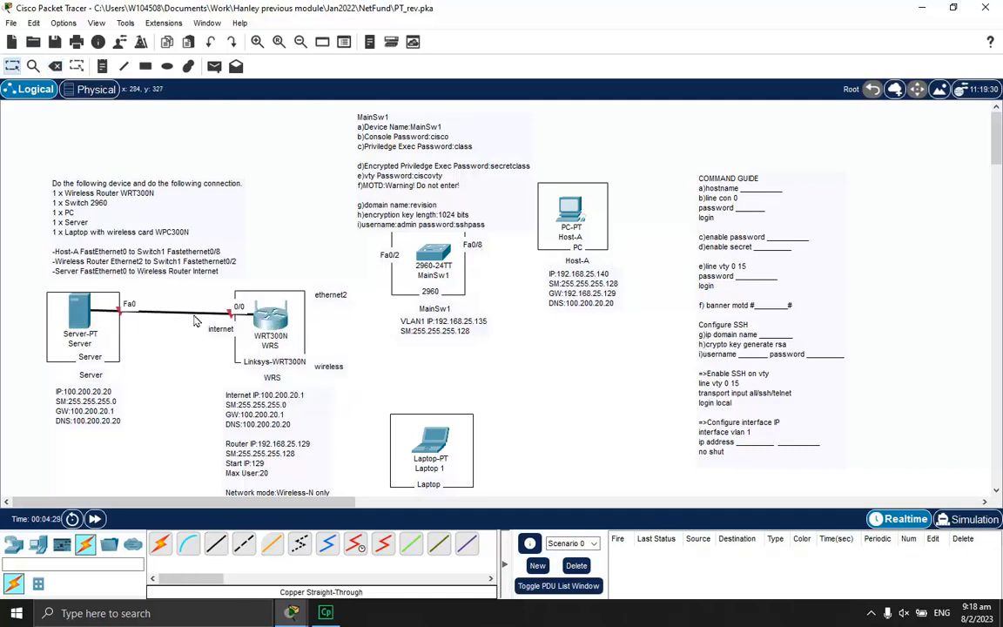
click(55, 68)
click(174, 310)
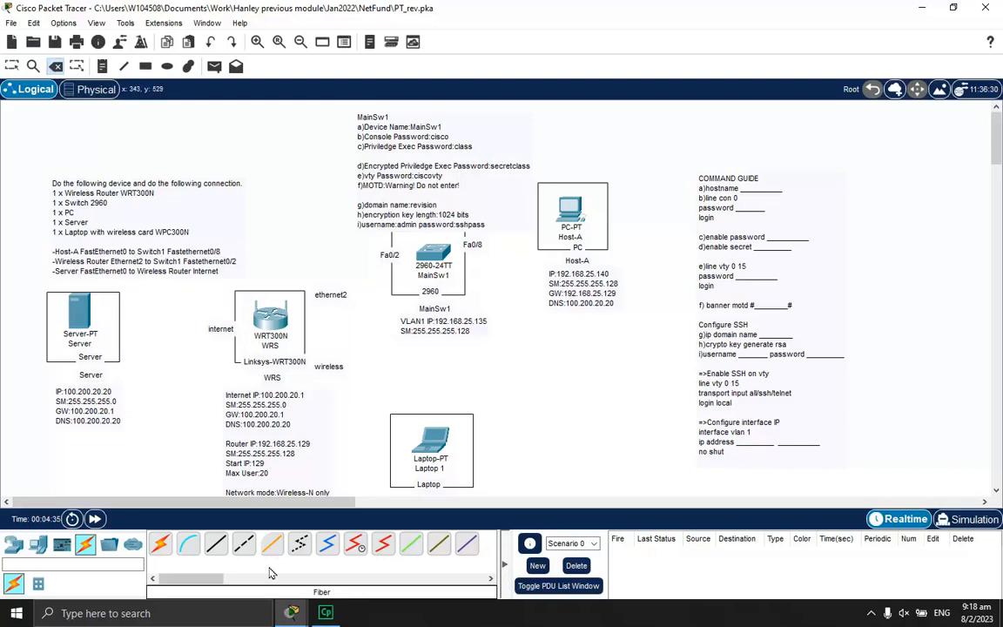
Link Server FastEthernet0 to the WRS Internet port with a copper cross-over cable
click(243, 544)
click(79, 312)
click(108, 321)
click(274, 326)
click(309, 332)
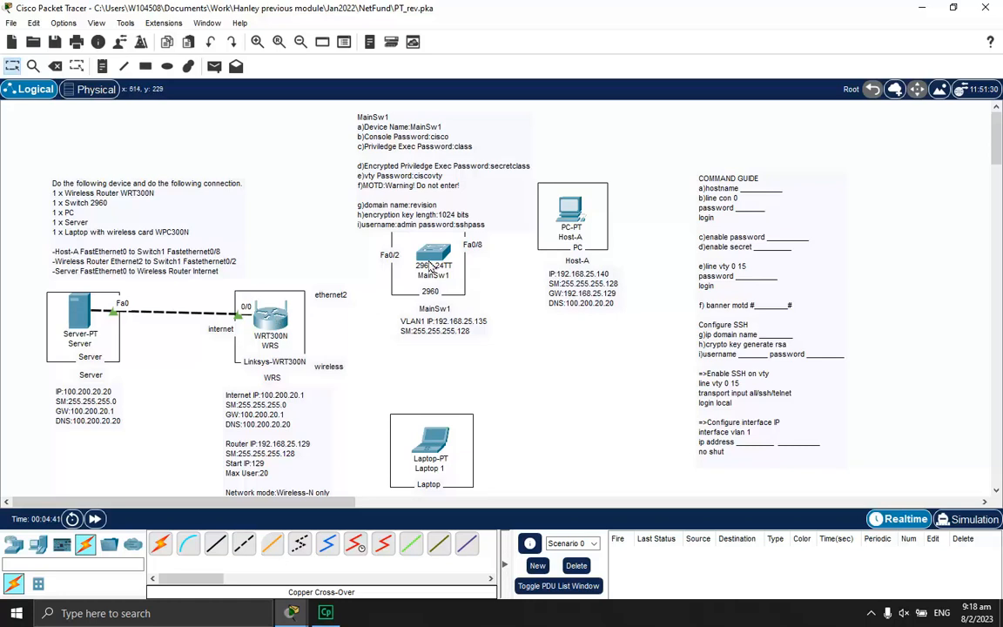
Connect WRS Ethernet 2 to MainSw1 FastEthernet0/2 with a cross-over cable
click(244, 549)
click(281, 324)
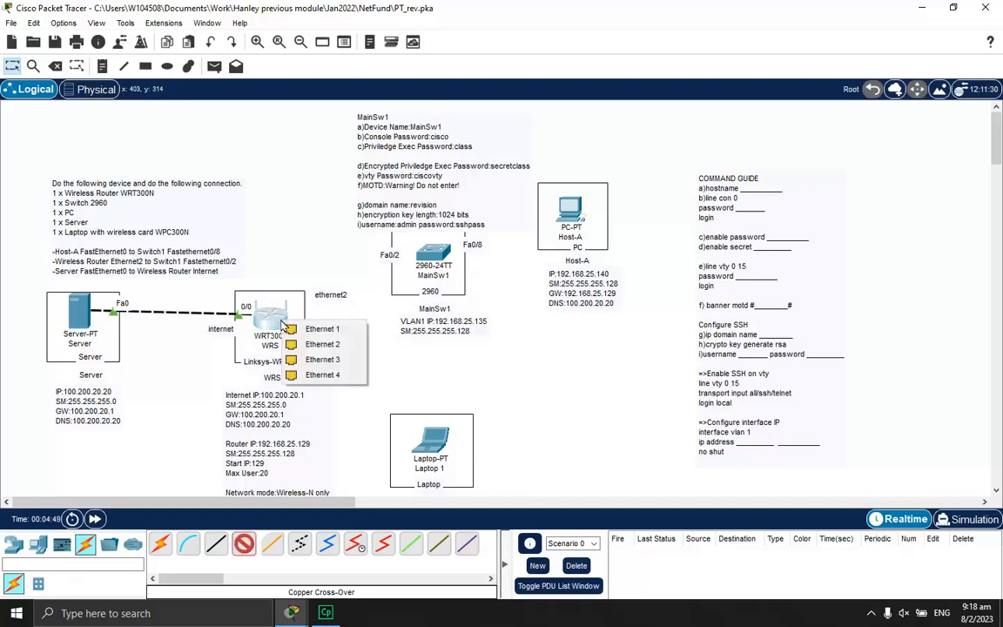
click(326, 351)
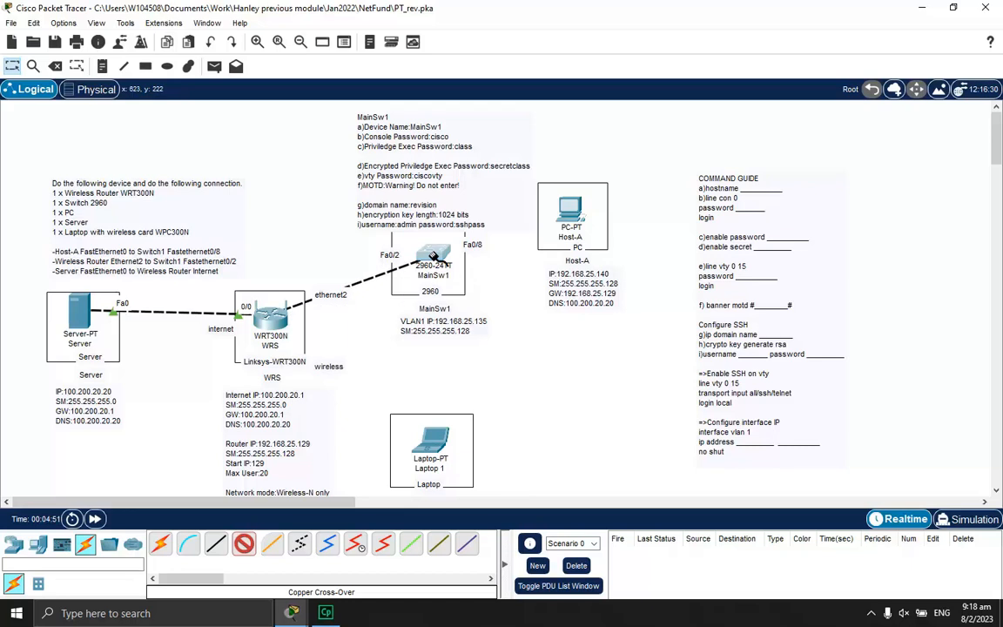
click(427, 261)
click(523, 44)
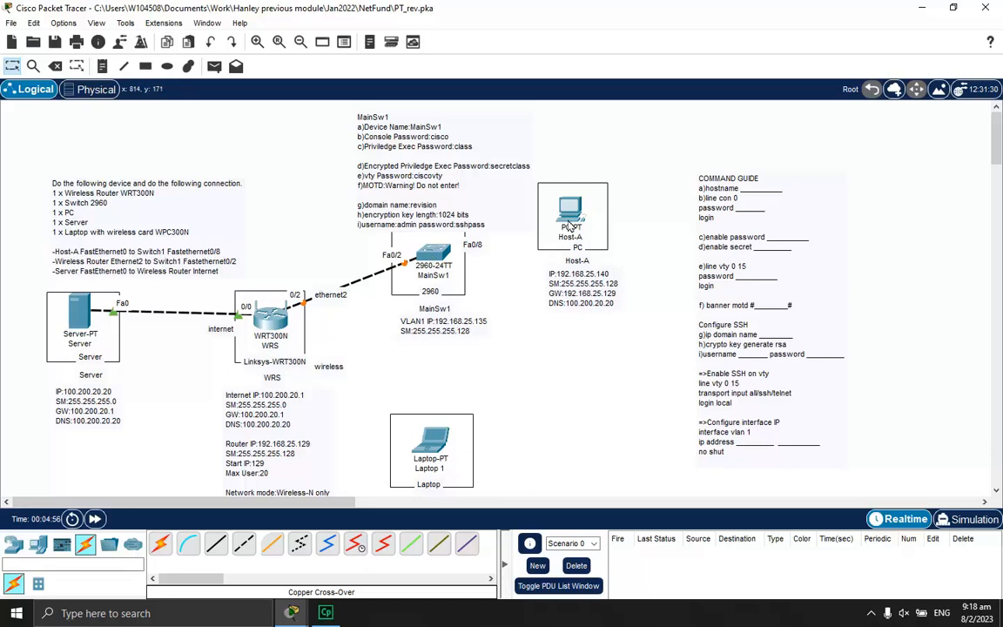
Connect MainSw1 FastEthernet0/8 to Host-A FastEthernet0 with a straight-through cable
click(216, 543)
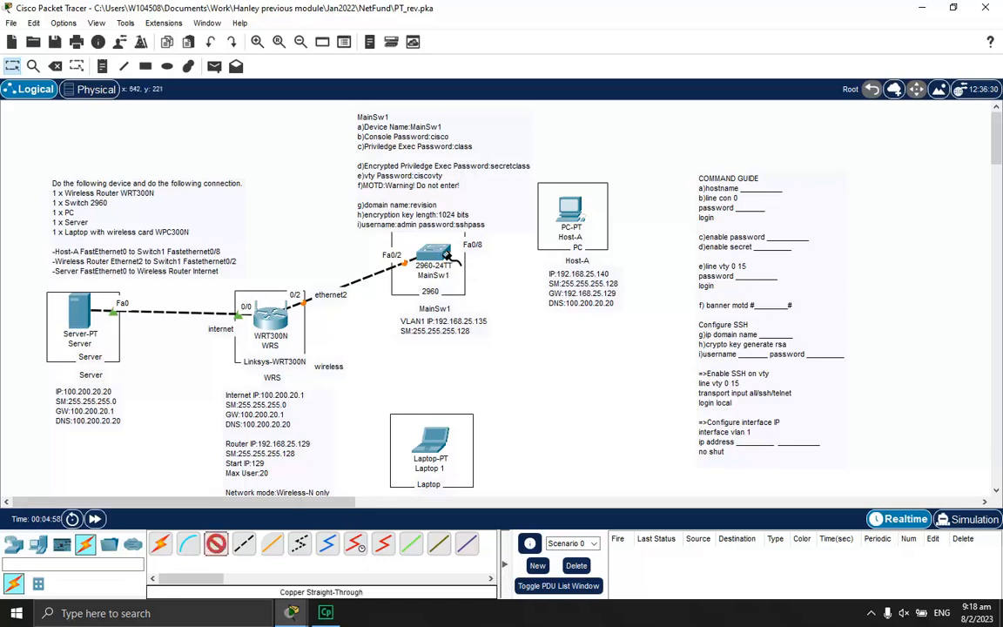
click(427, 254)
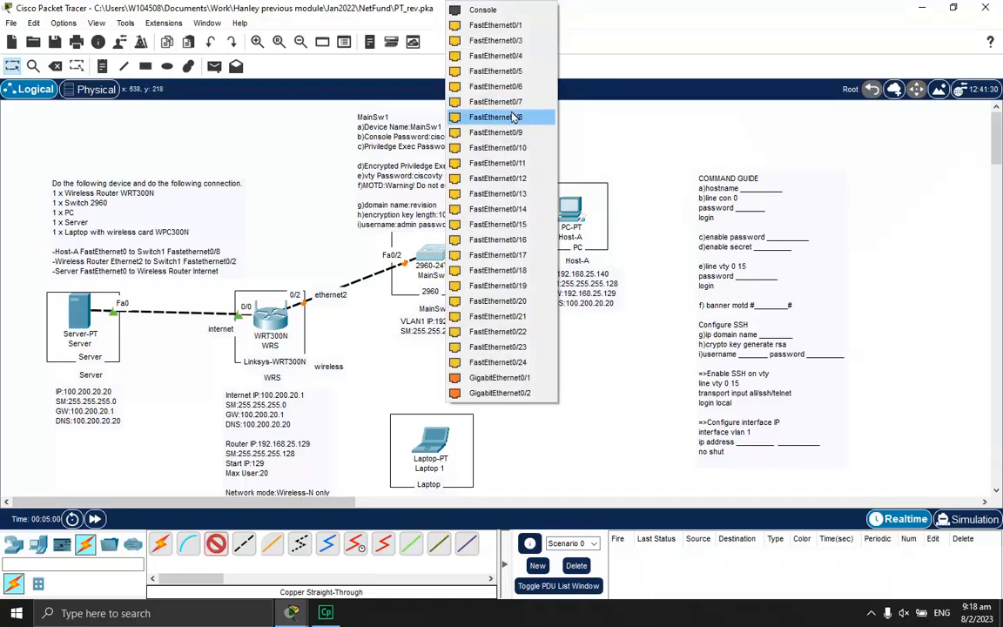
click(512, 116)
click(568, 211)
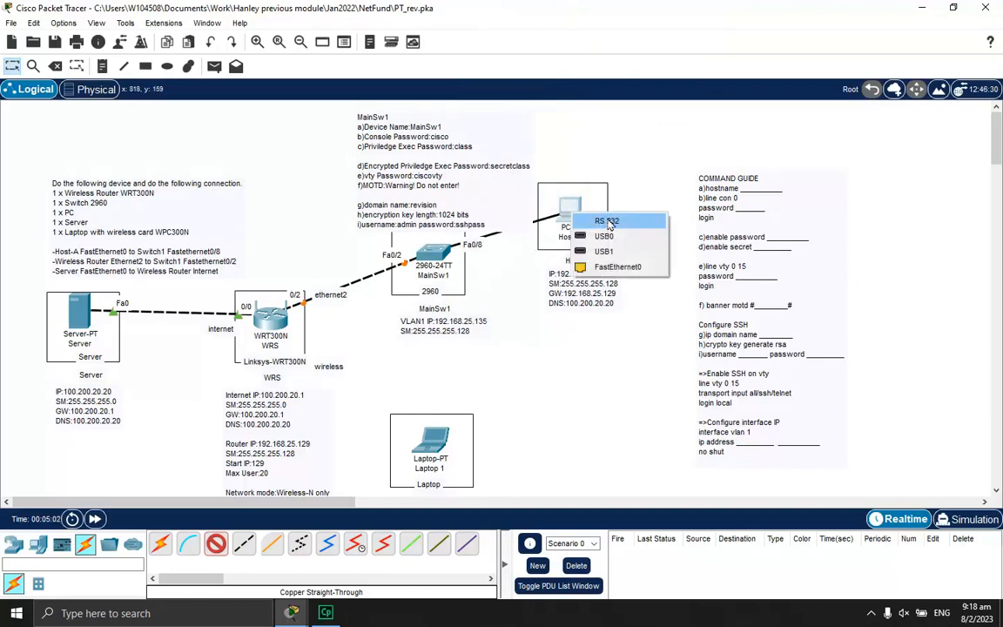
click(629, 263)
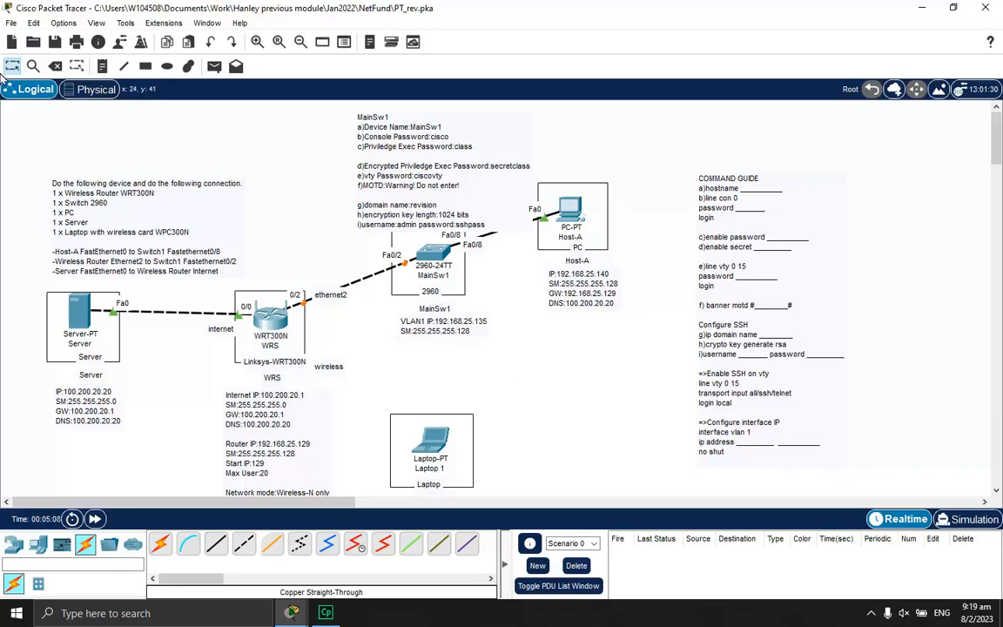
click(68, 26)
click(140, 39)
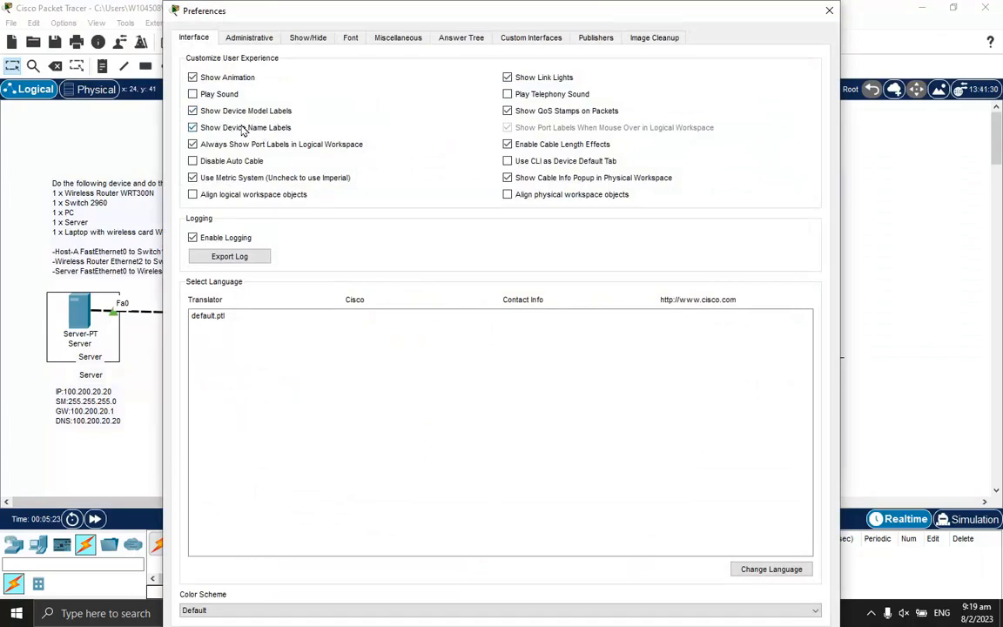
click(192, 111)
click(193, 127)
click(192, 143)
click(829, 10)
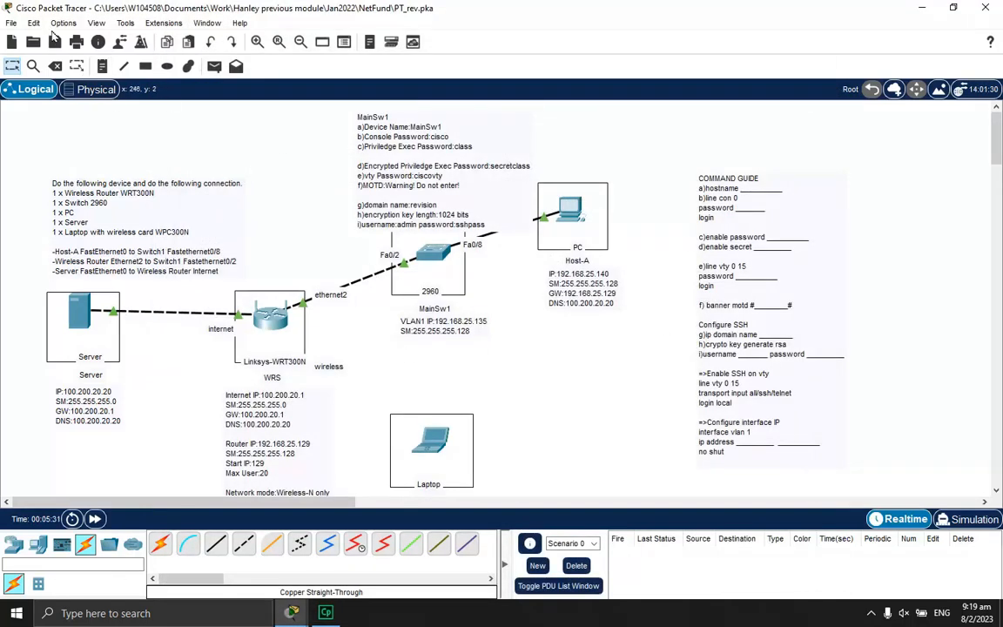
click(62, 23)
click(59, 36)
click(212, 111)
click(213, 127)
click(216, 144)
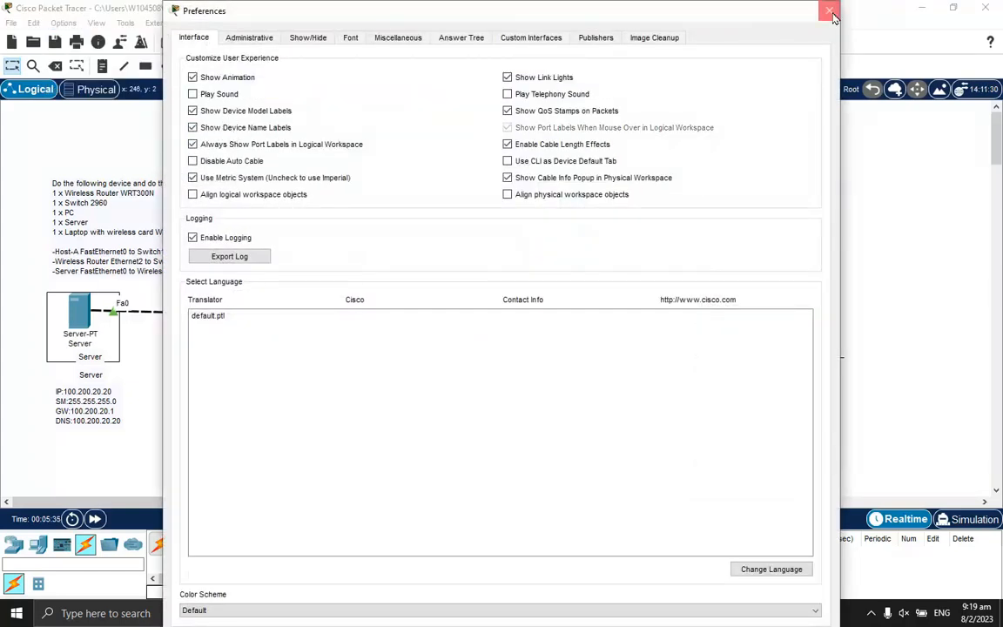
key(Escape)
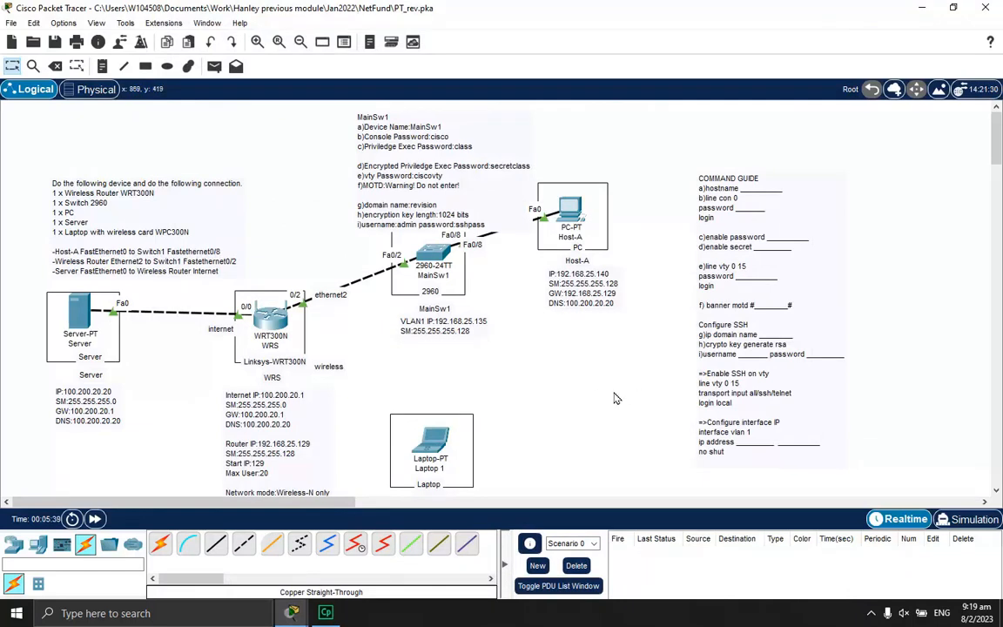
Open the Server's IP Configuration from its Desktop applications
scroll(560, 363, down, 1)
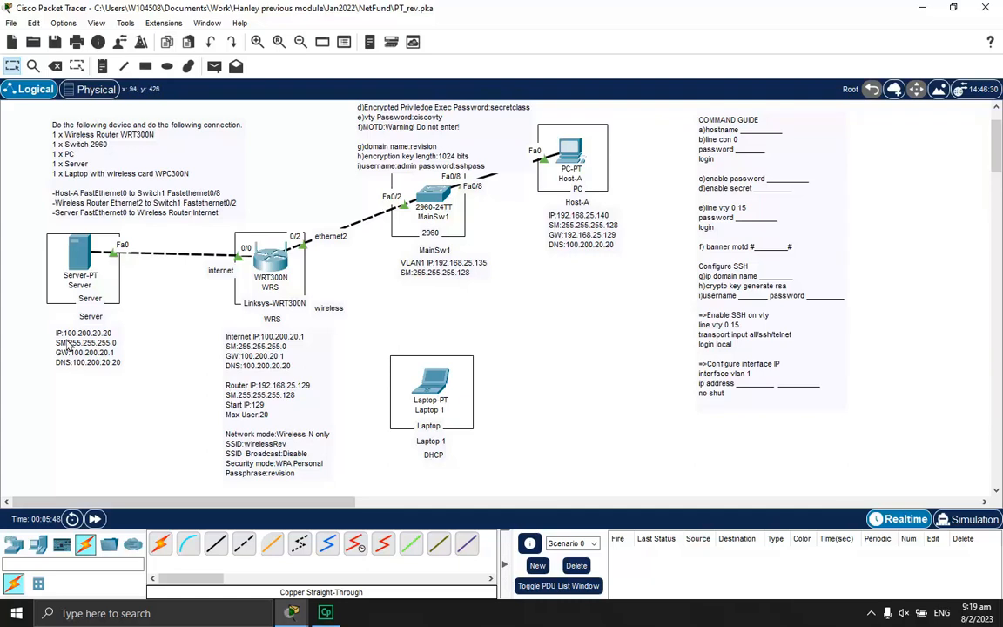
mouse_move(76, 259)
click(79, 253)
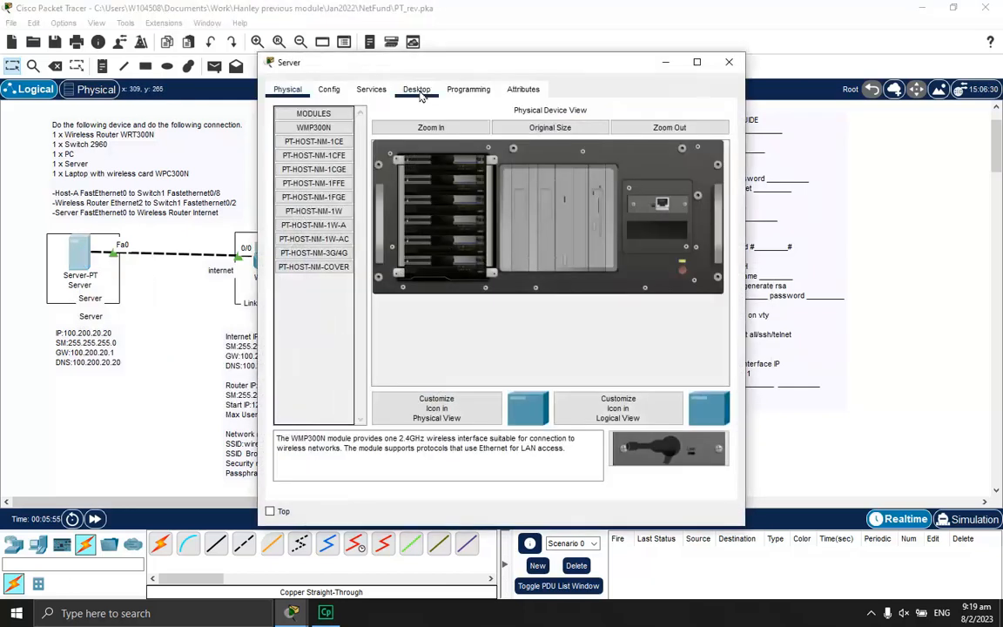
click(417, 89)
click(296, 130)
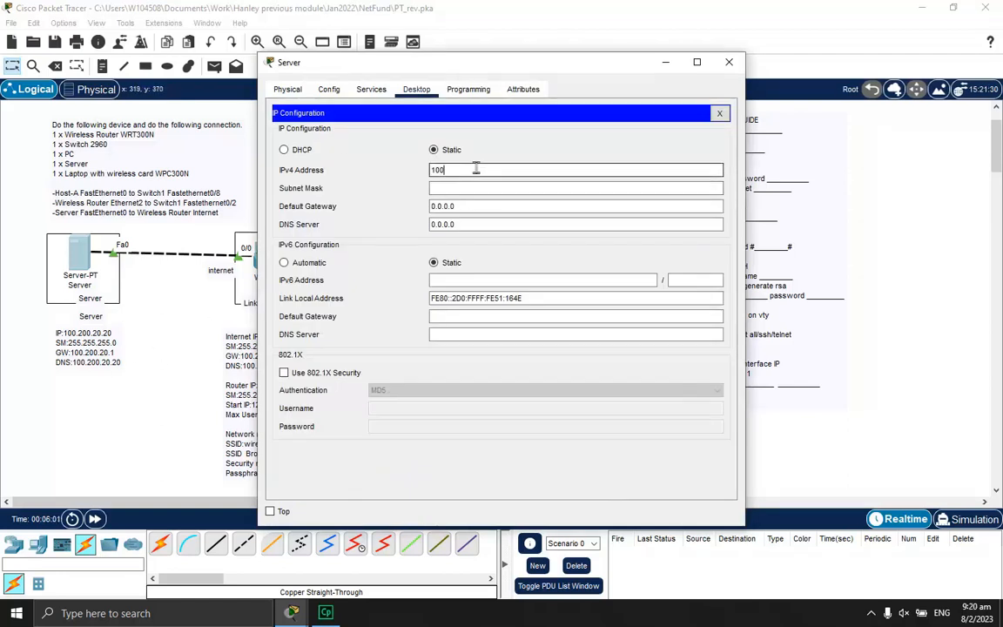
Enter IP 100.200.20.20, mask 255.255.255.0, gateway 100.200.20.1, DNS 100.200.20.20, then close
click(476, 168)
text(100.200.20.20)
key(Tab)
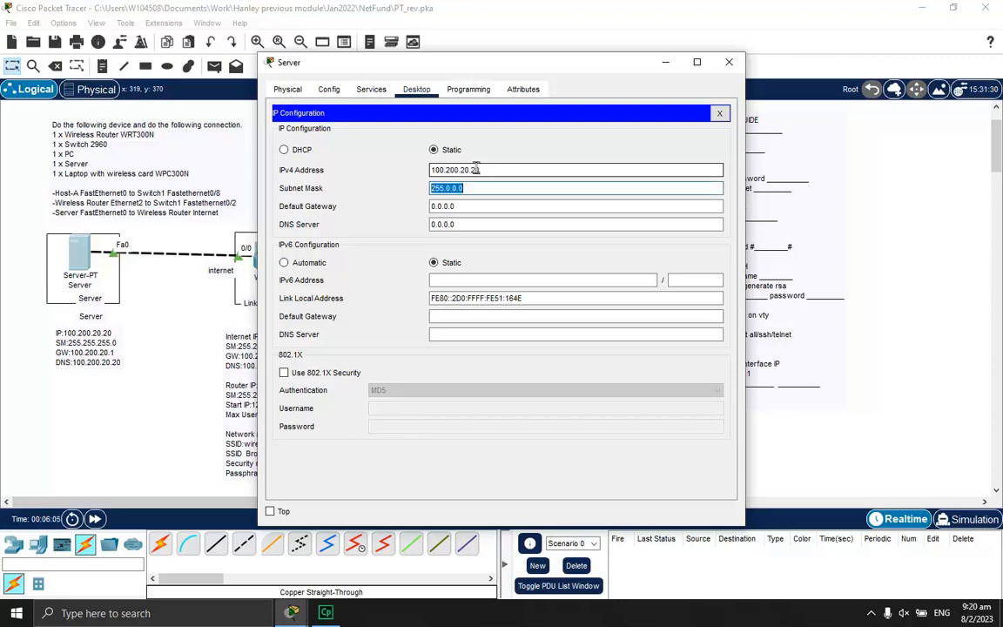
text(255.255.)
key(Tab)
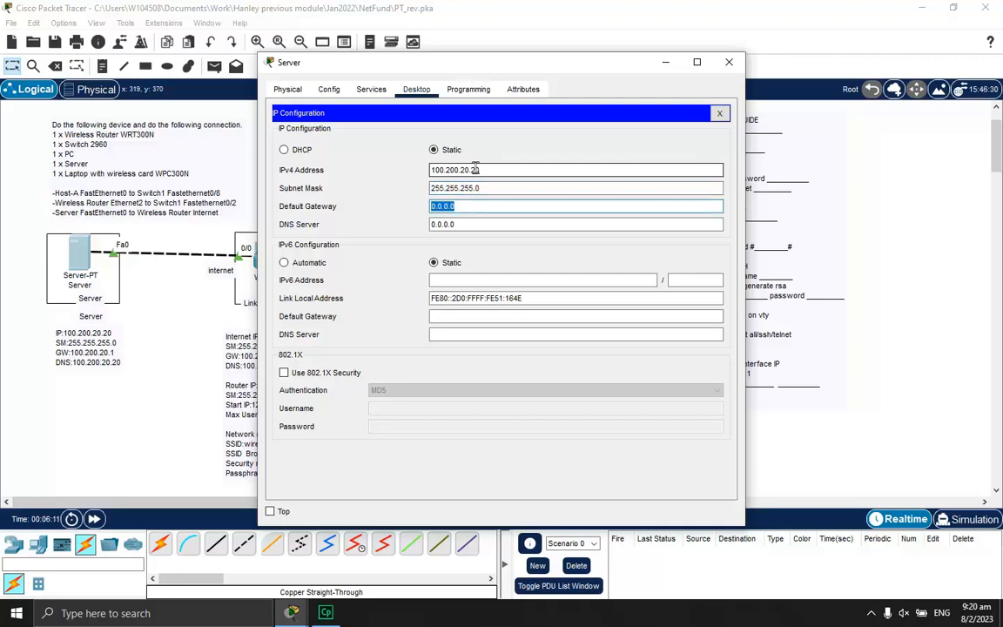
text(100.)
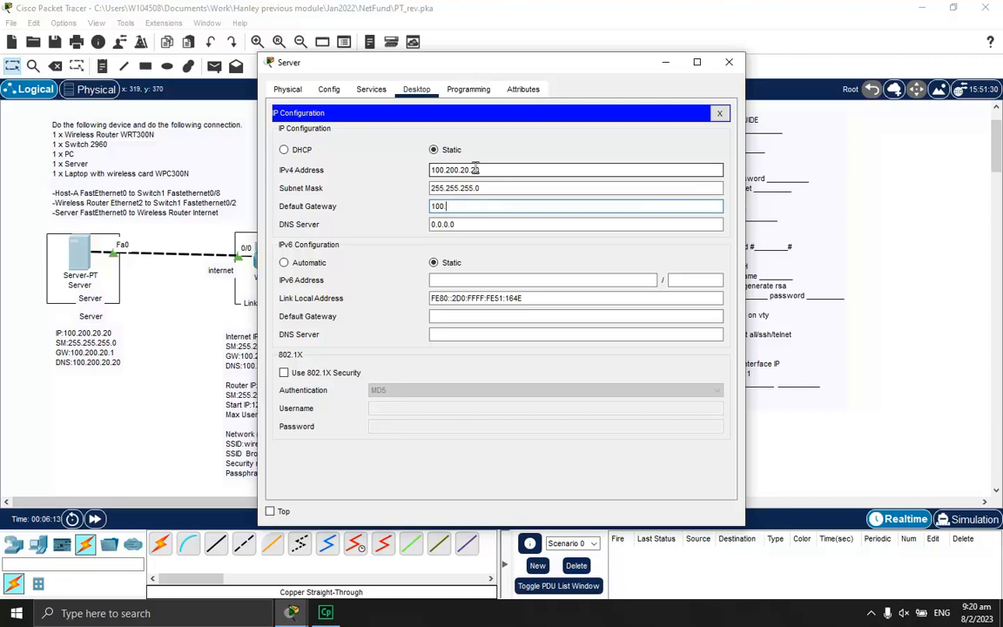
key(Tab)
text(1)
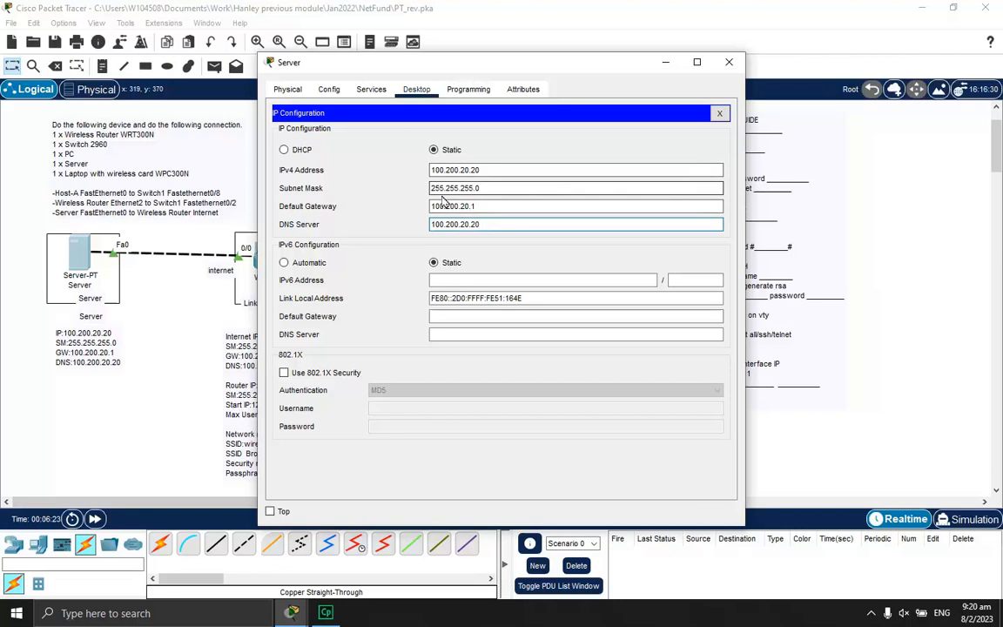
click(720, 114)
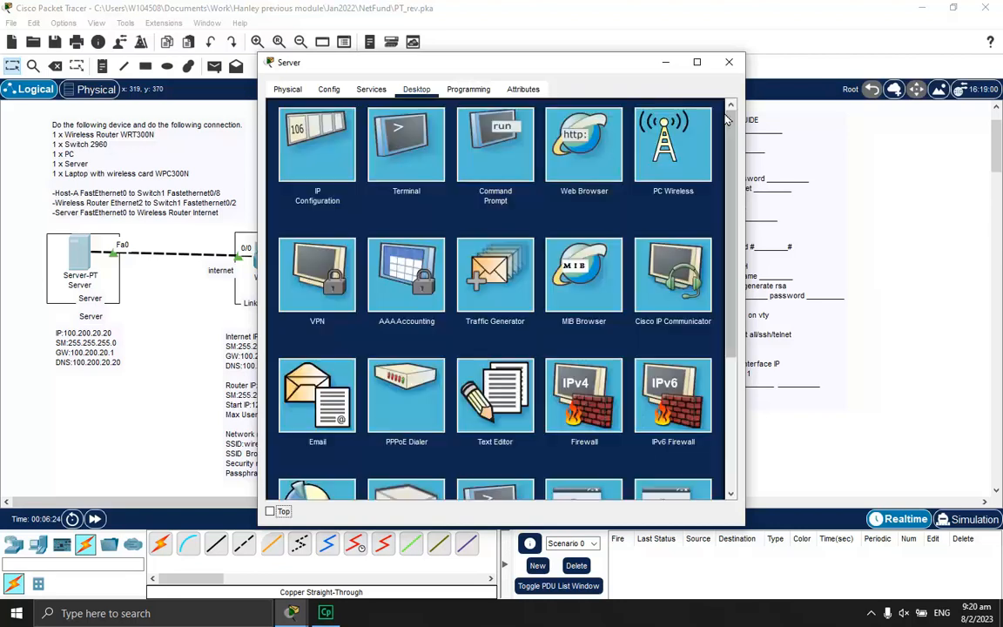
Run ipconfig and ipconfig /all on the Server, confirming 100.200.20.20 as DNS, then close
click(499, 145)
text(ipc)
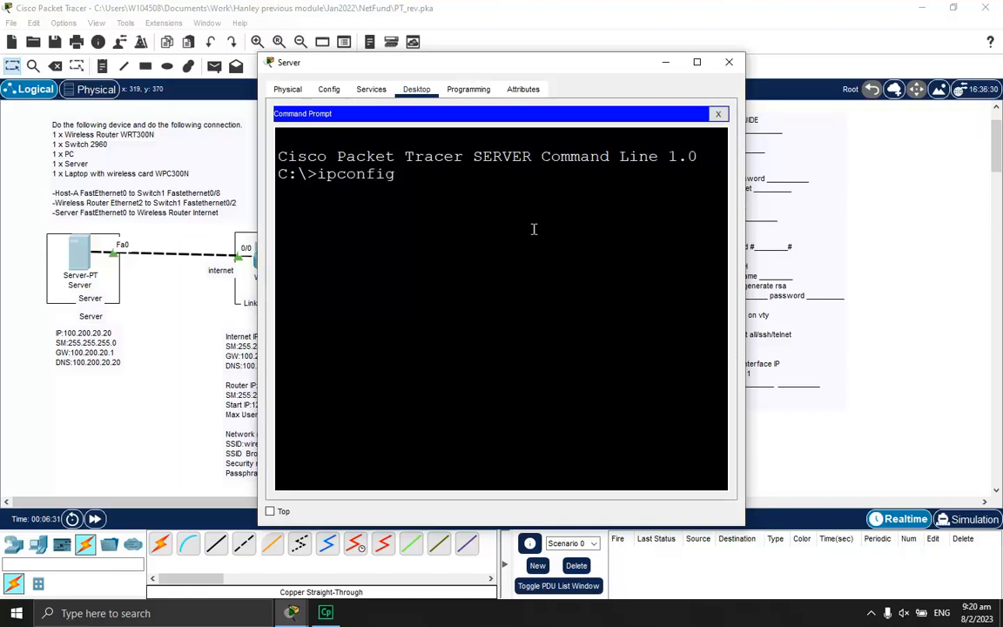
text(onfig)
key(Return)
drag(745, 247, 955, 248)
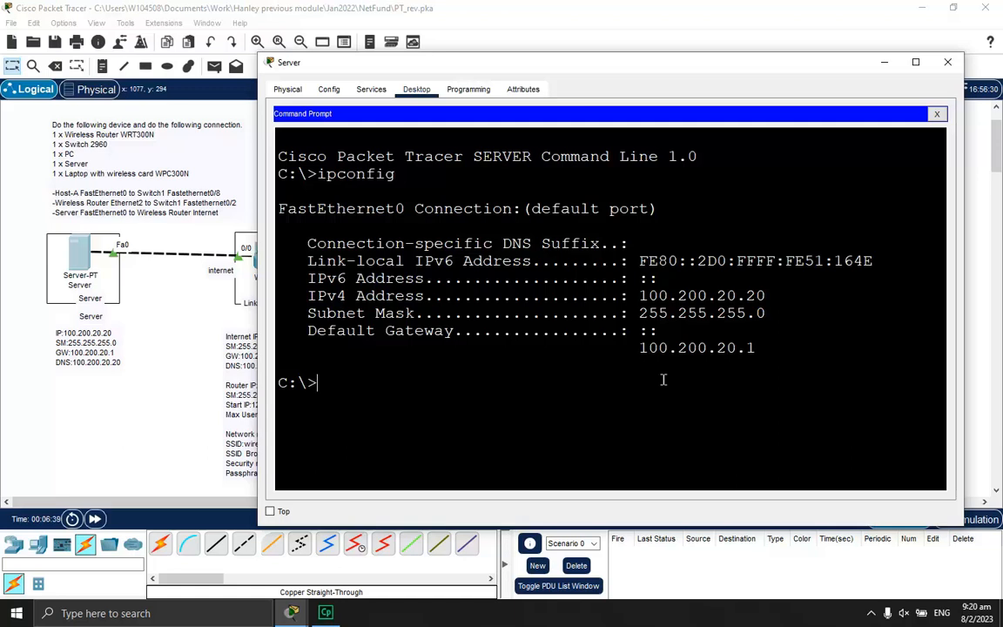
key(Up)
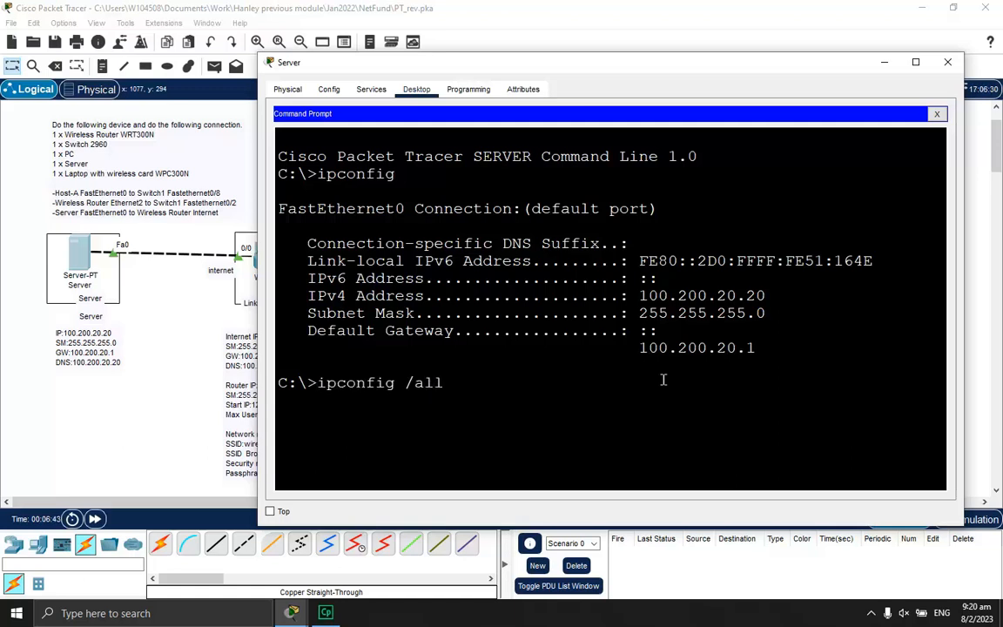
text(/all)
key(Return)
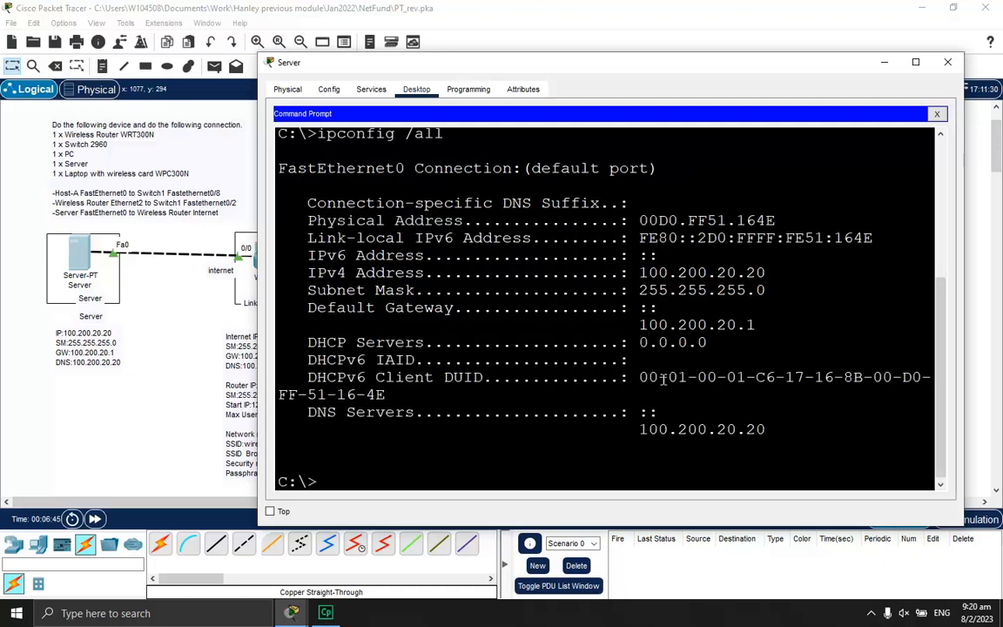
drag(635, 429, 776, 433)
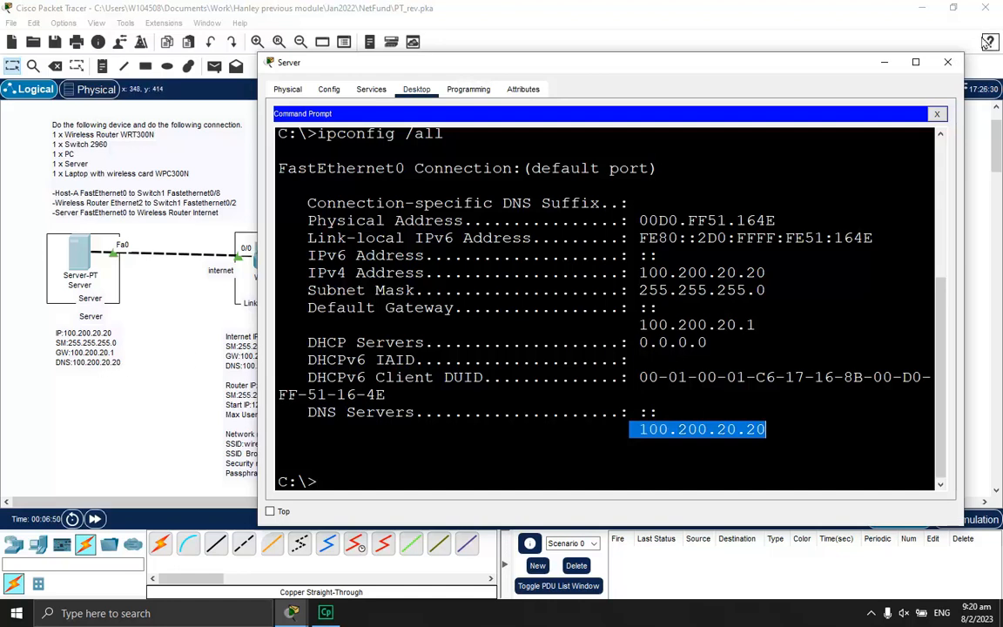
click(949, 64)
Open Host-A's IP Configuration from its Desktop applications and move the window aside
click(571, 152)
click(369, 89)
click(296, 131)
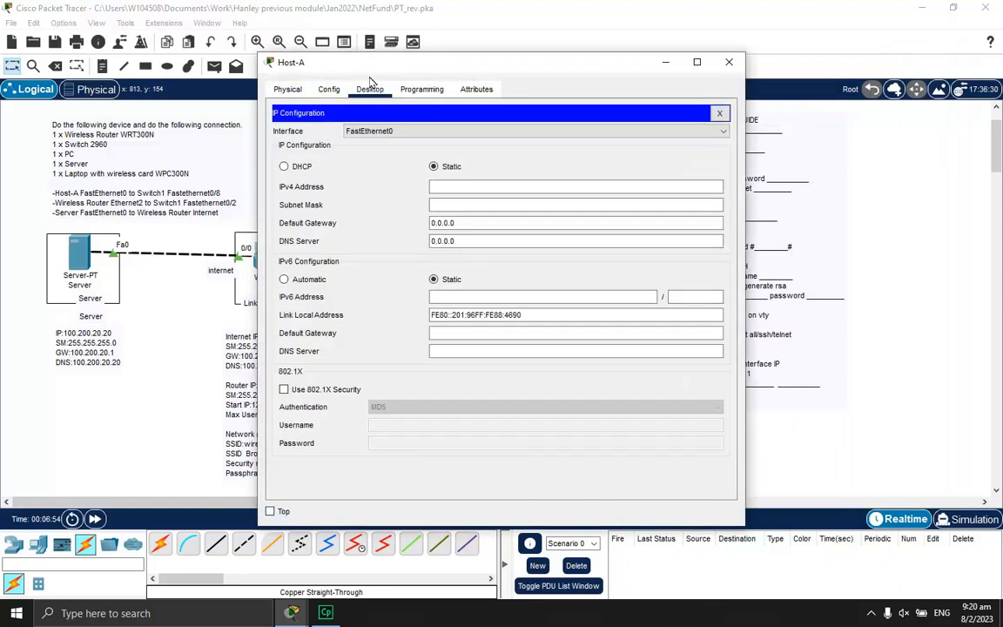
drag(341, 66, 545, 92)
drag(639, 103, 804, 76)
Enter 192.168.25.140, mask 255.255.255.128, gateway 192.168.25.129, DNS 100.200.20.20, then close
click(844, 186)
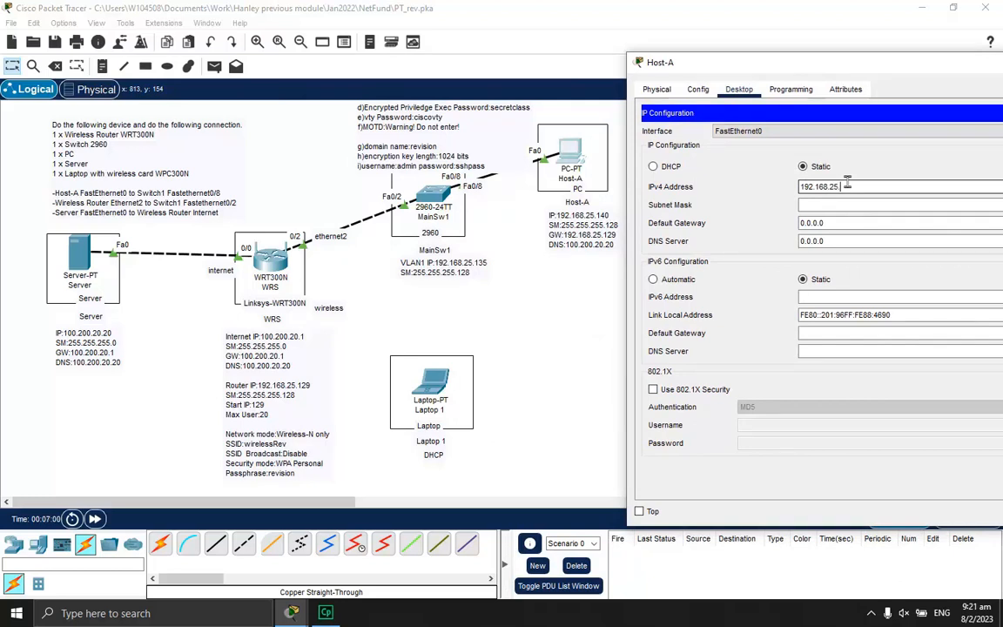
text(192.168.25.140)
click(877, 203)
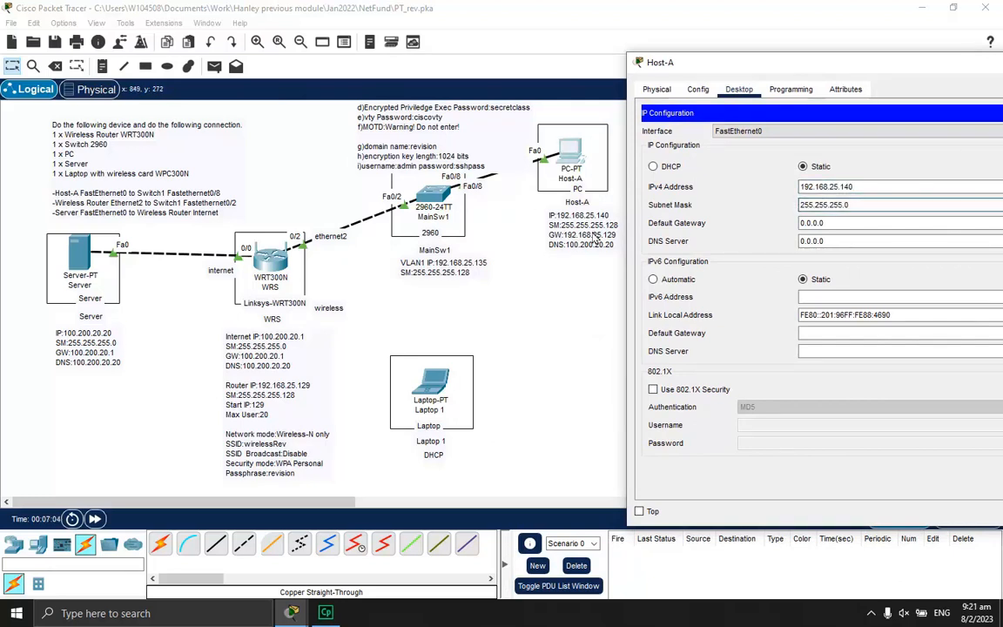
key(BackSpace)
text(128)
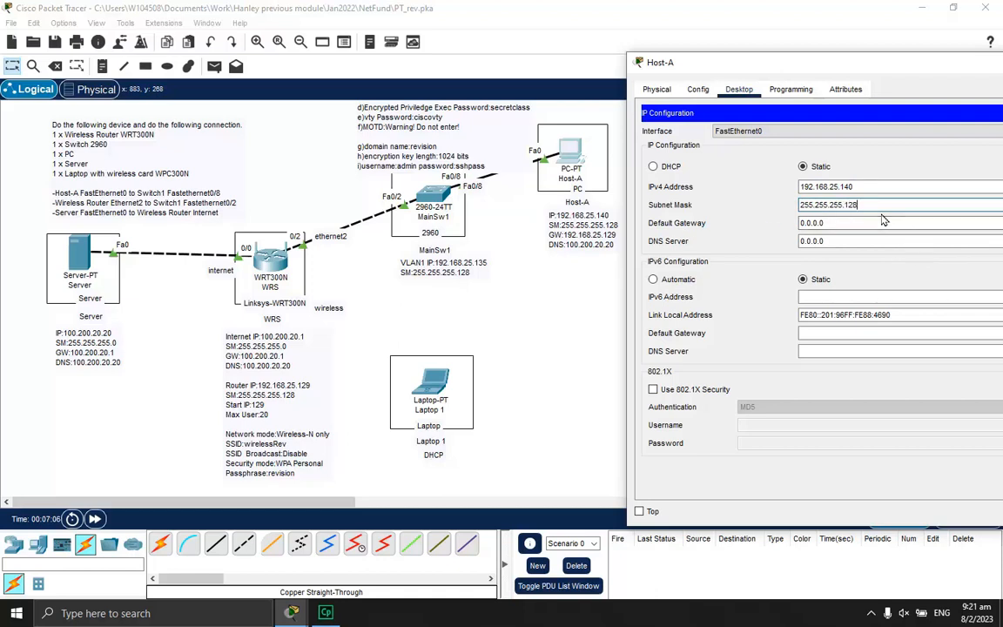
key(Tab)
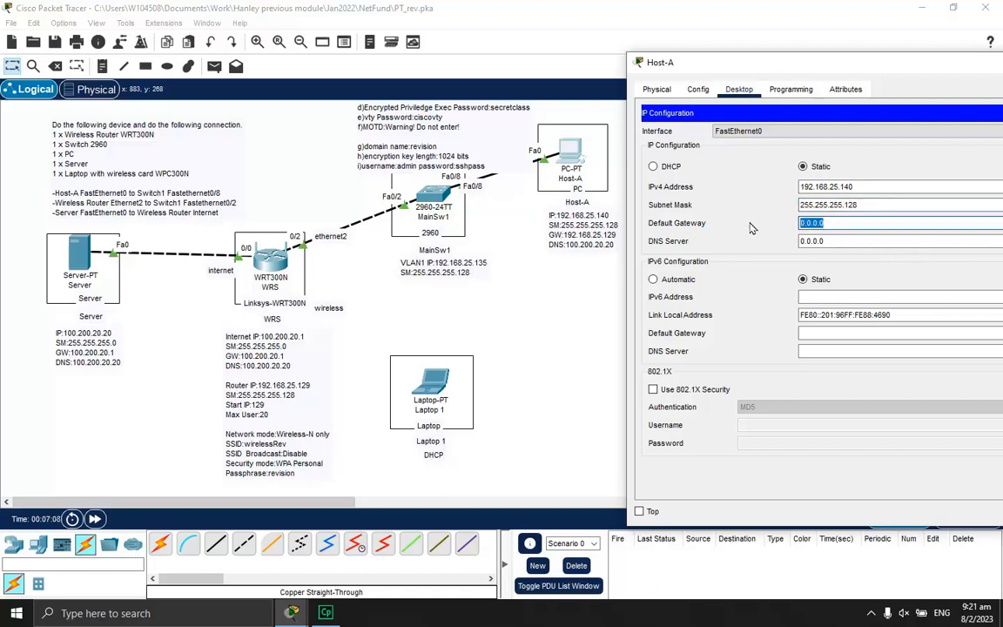
text(192.168.25.129)
key(Tab)
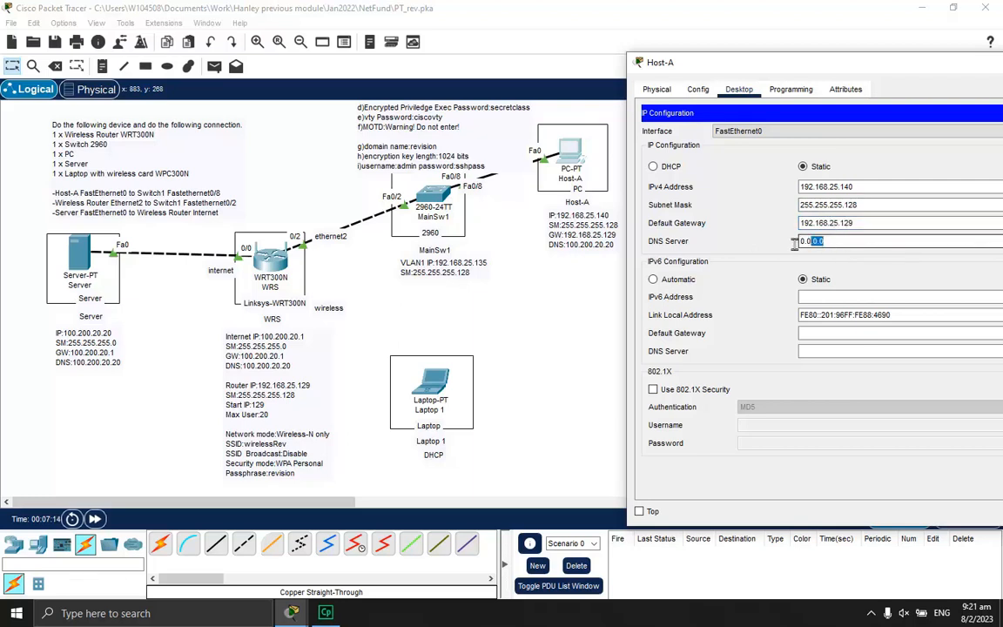
text(10)
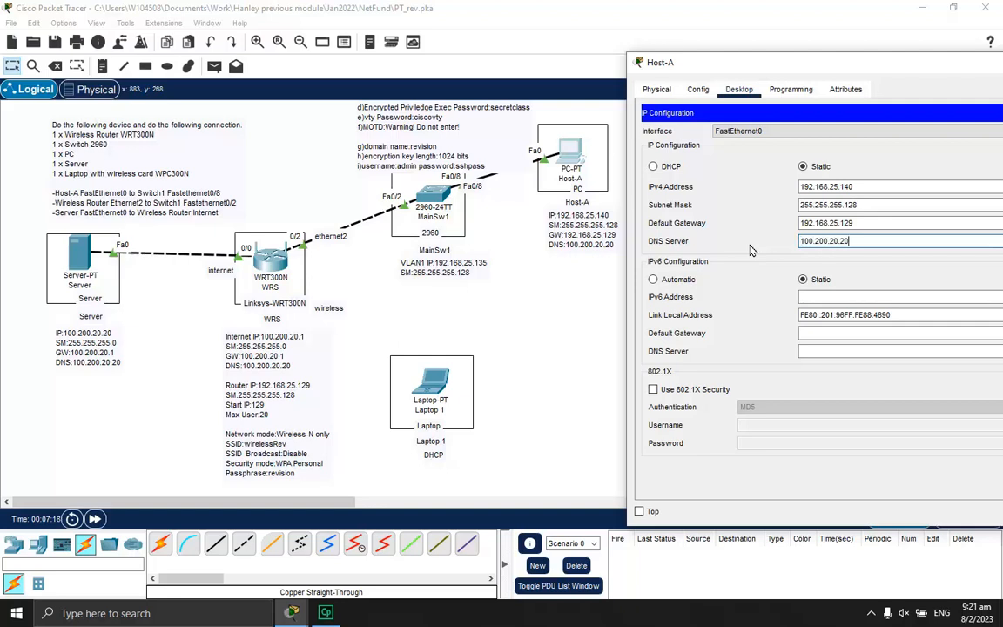
drag(798, 59, 432, 89)
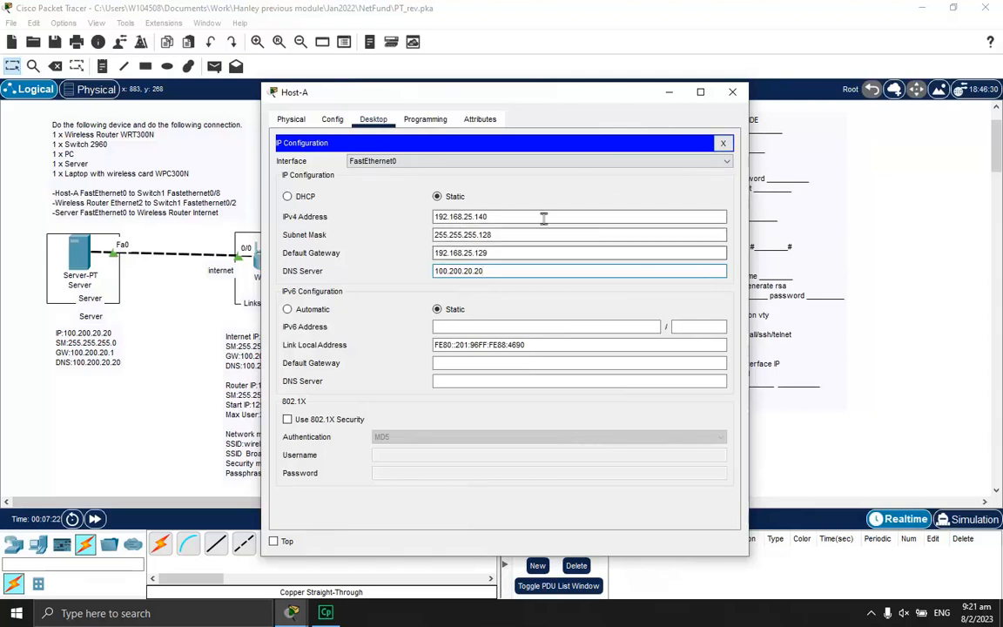
click(722, 143)
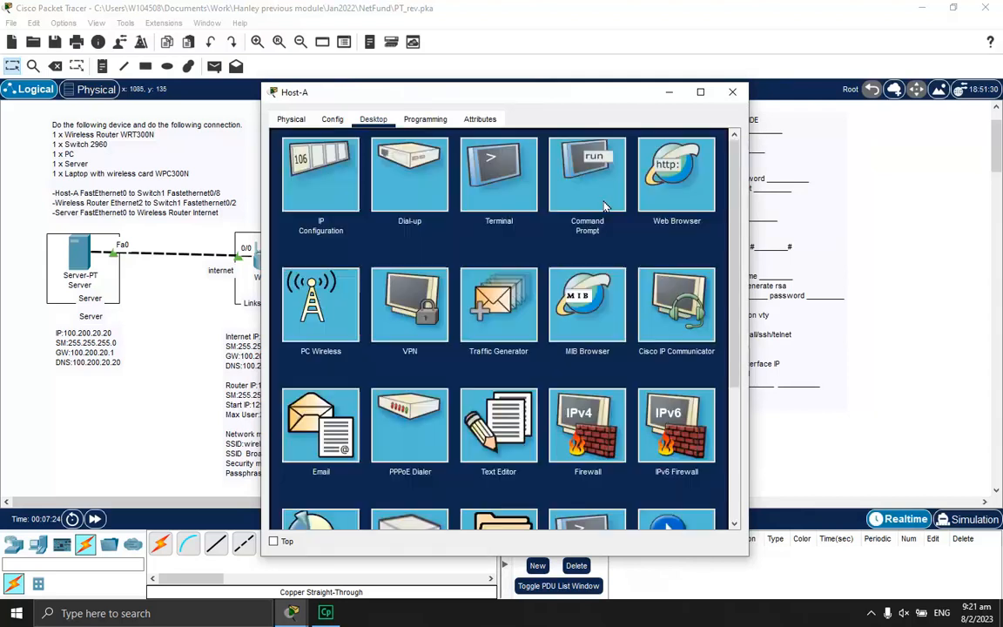
Run ipconfig /all on Host-A, checking mask, gateway and DNS 100.200.20.20, then close
click(587, 174)
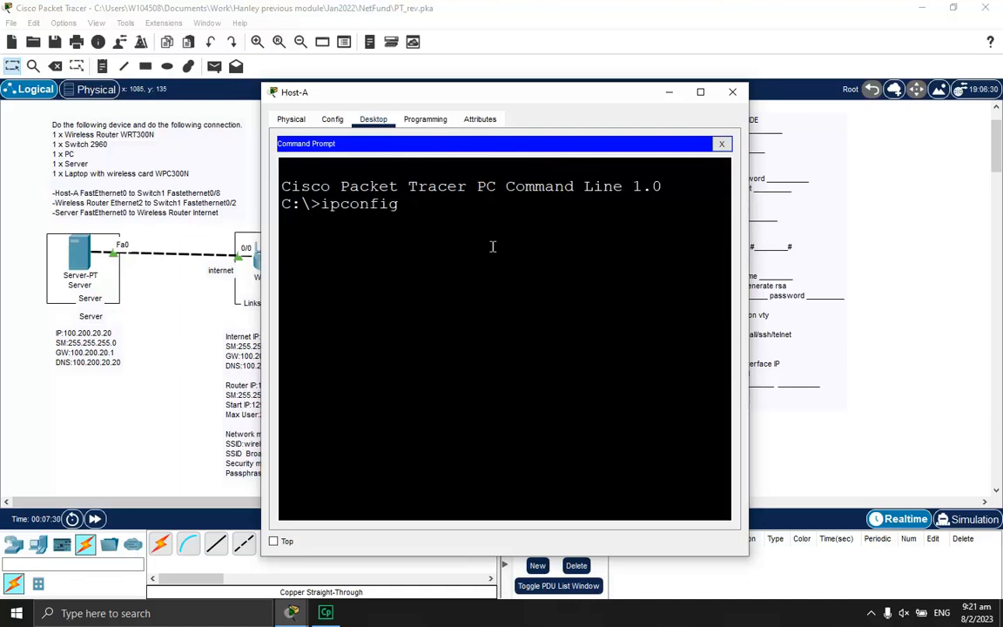
key(Return)
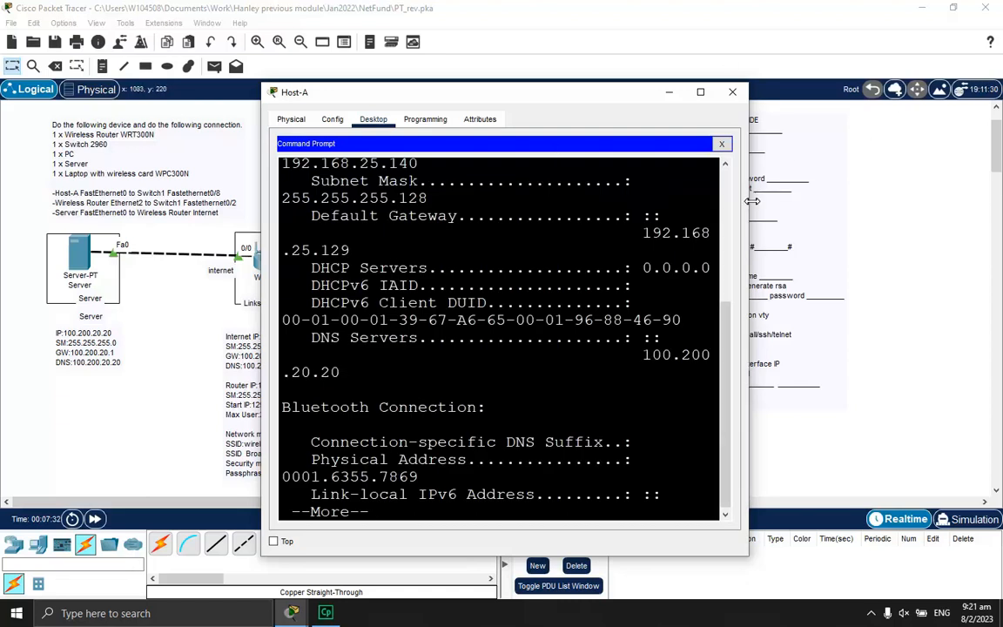
drag(747, 202, 955, 201)
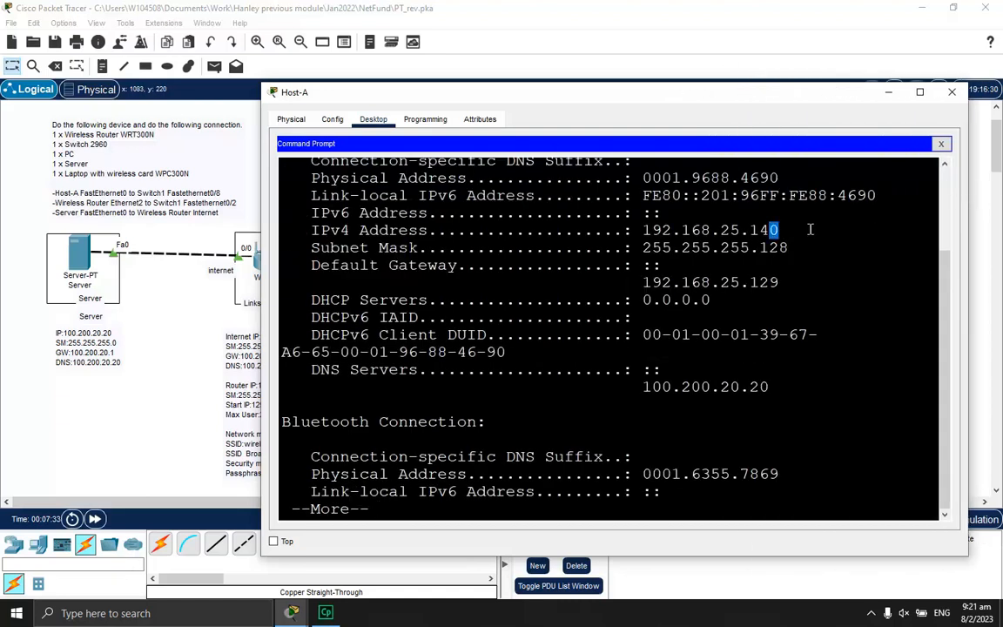
drag(672, 247, 789, 248)
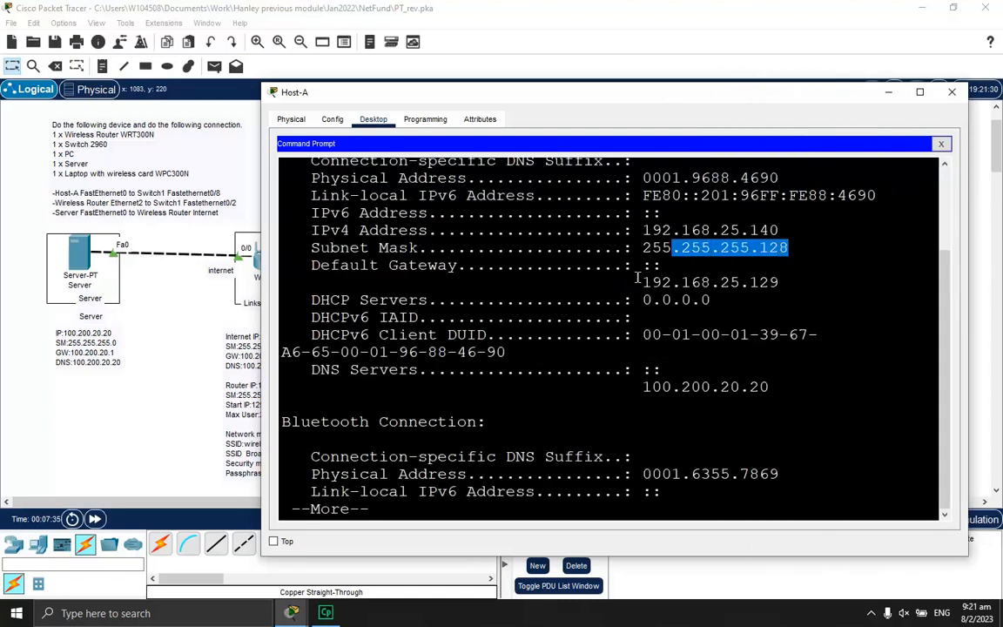
drag(645, 277, 781, 278)
drag(645, 392, 771, 392)
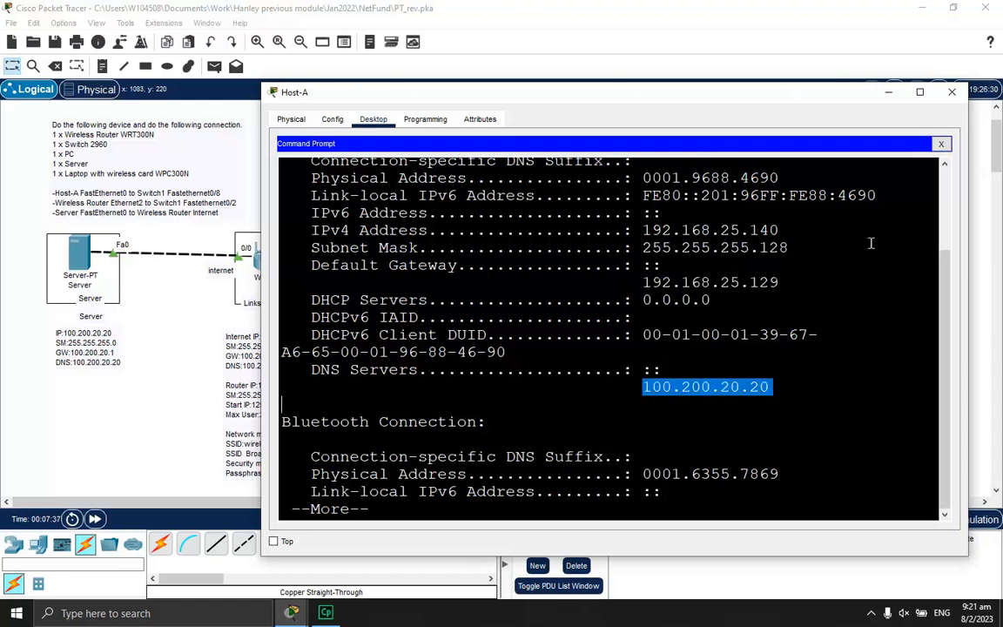
click(941, 143)
click(952, 92)
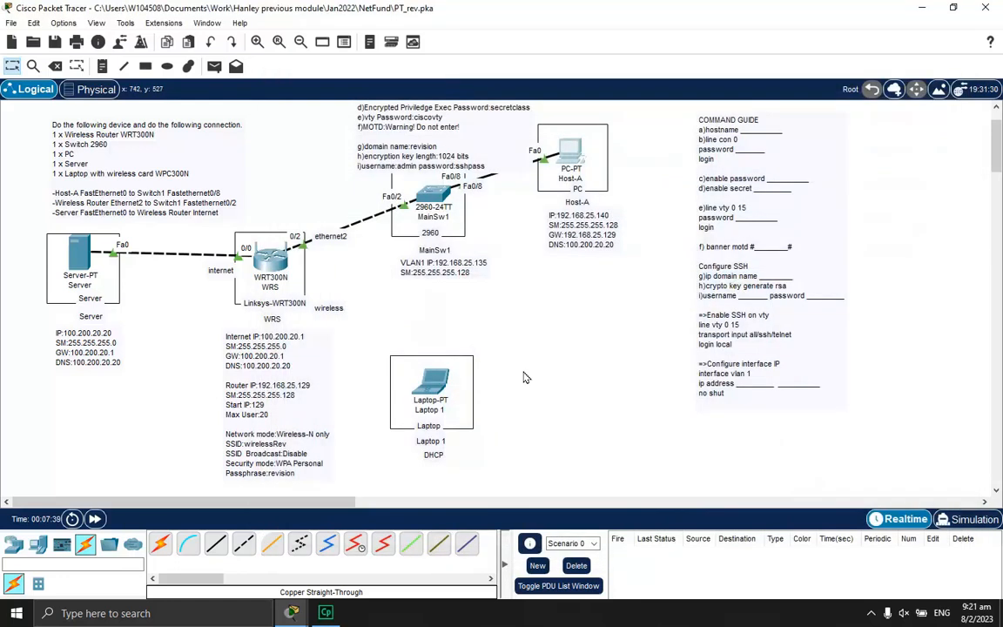
mouse_move(296, 615)
click(324, 521)
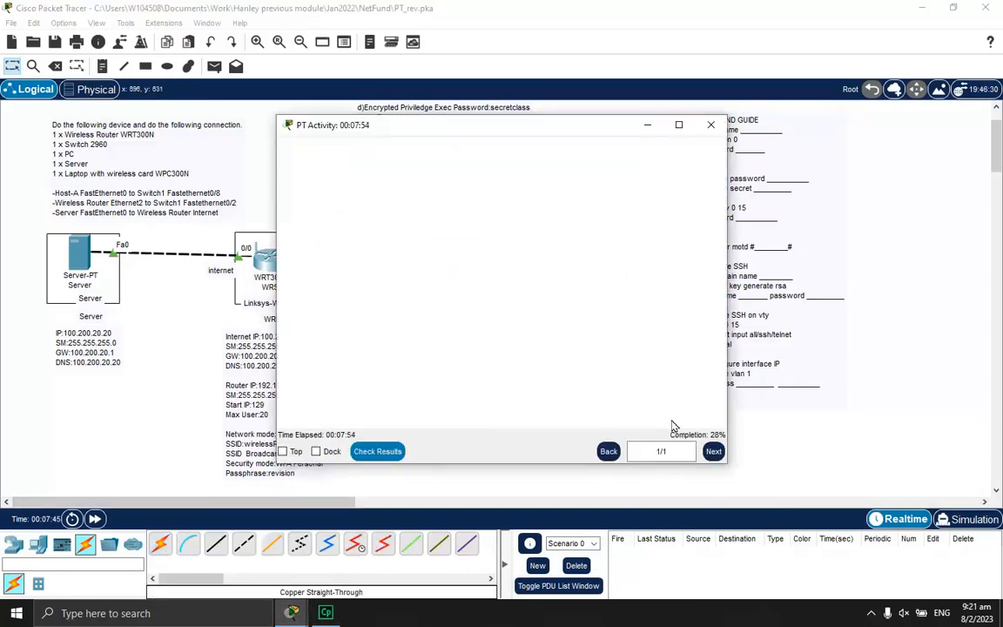
click(377, 451)
click(139, 99)
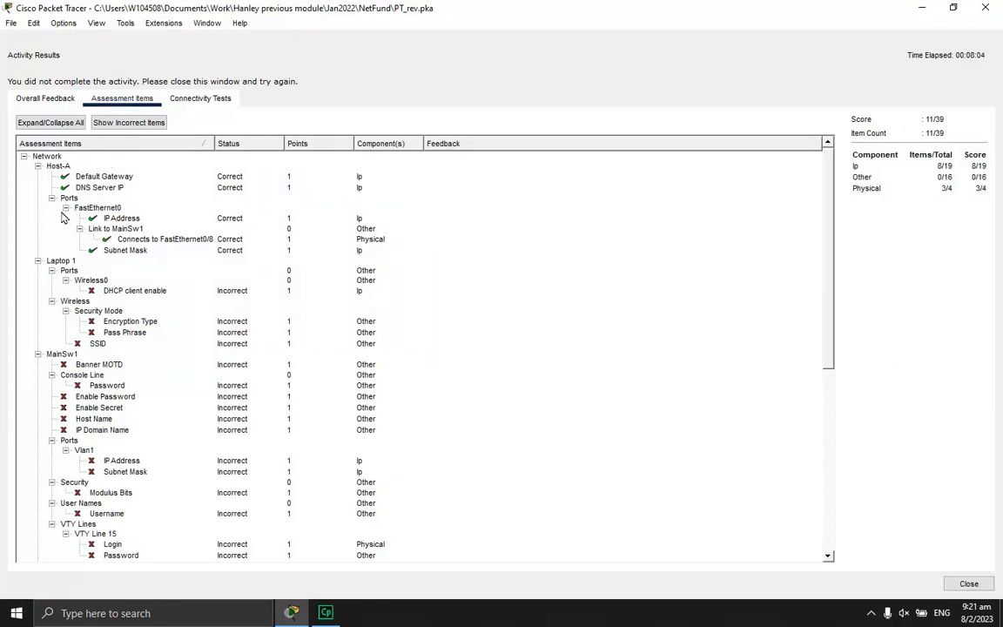
scroll(87, 213, down, 10)
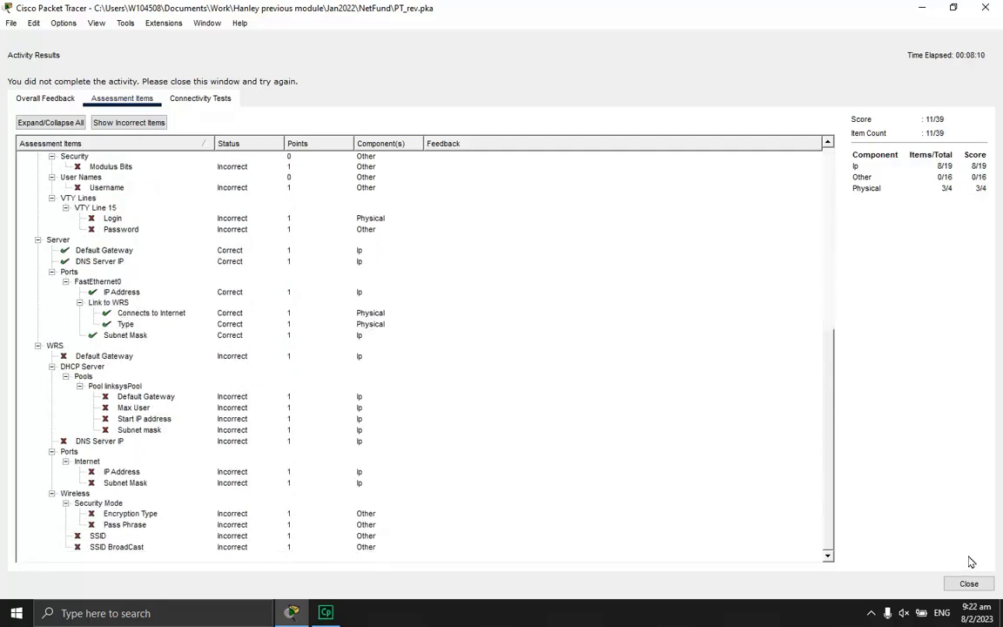
click(968, 584)
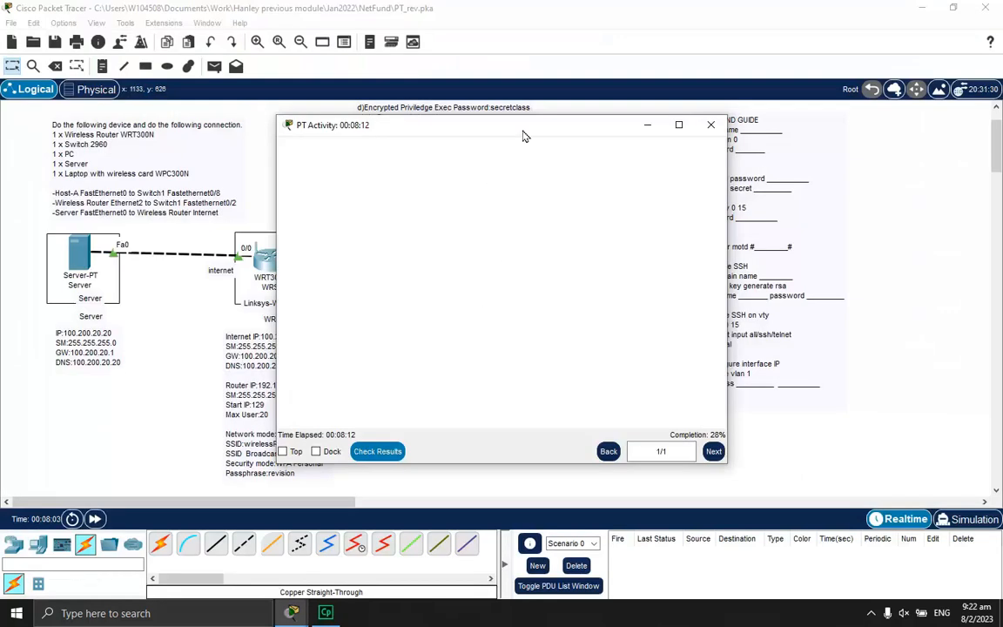
click(518, 8)
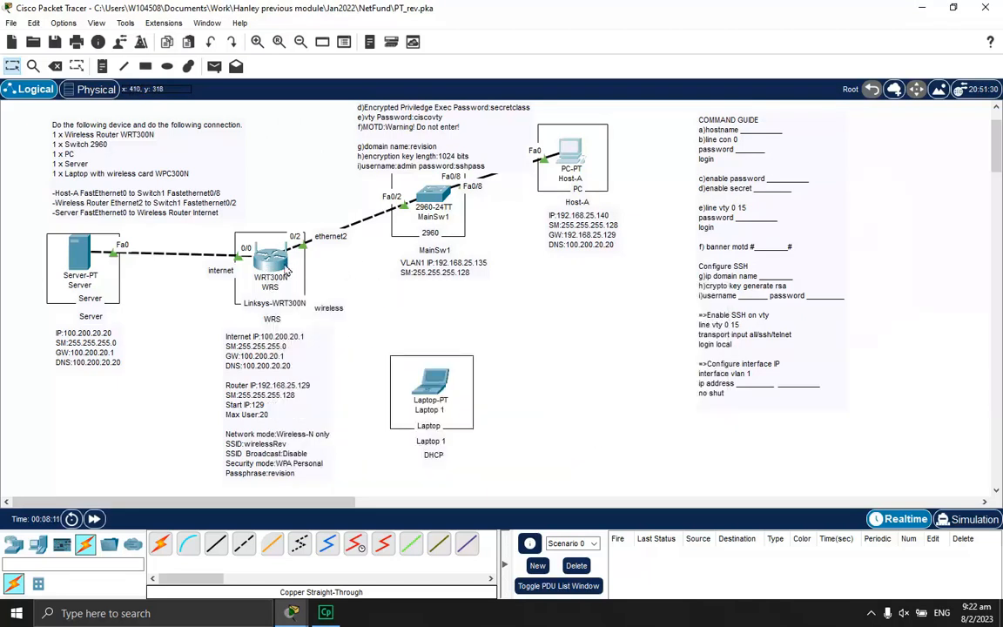
Bring up the WRS router's web setup page and set the Internet connection type to Static IP
click(254, 243)
click(298, 89)
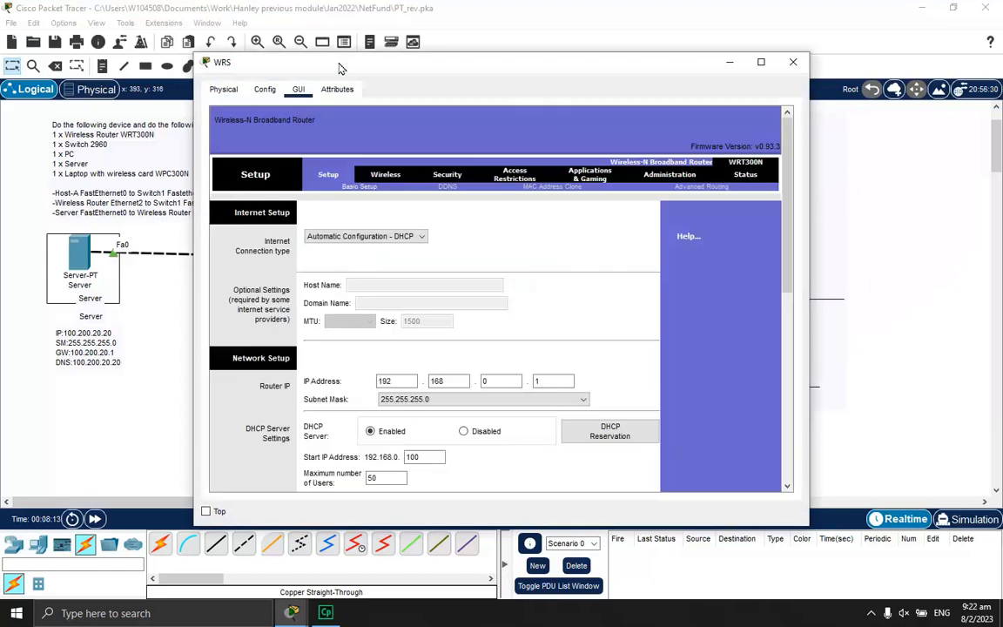
drag(329, 62, 548, 81)
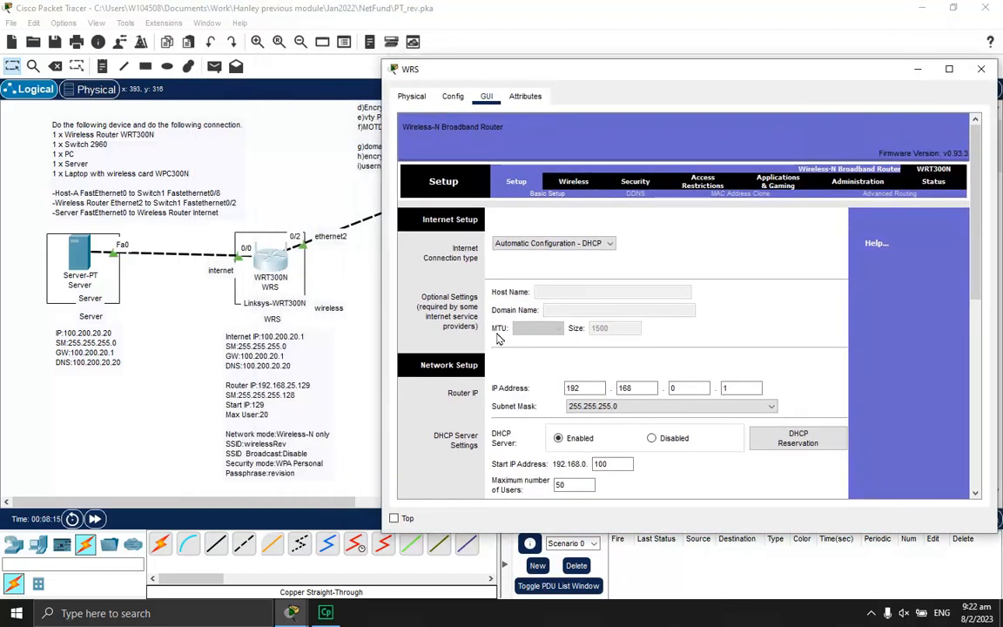
click(537, 248)
click(523, 266)
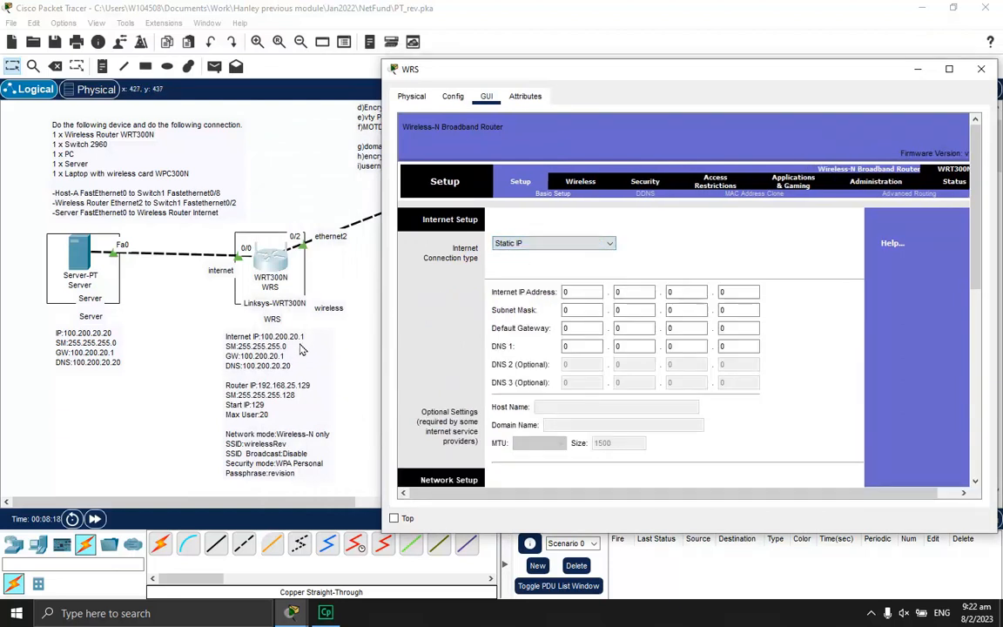
Enter the internet IP address 100.200.20.1 and subnet mask 255.255.255.0
click(582, 294)
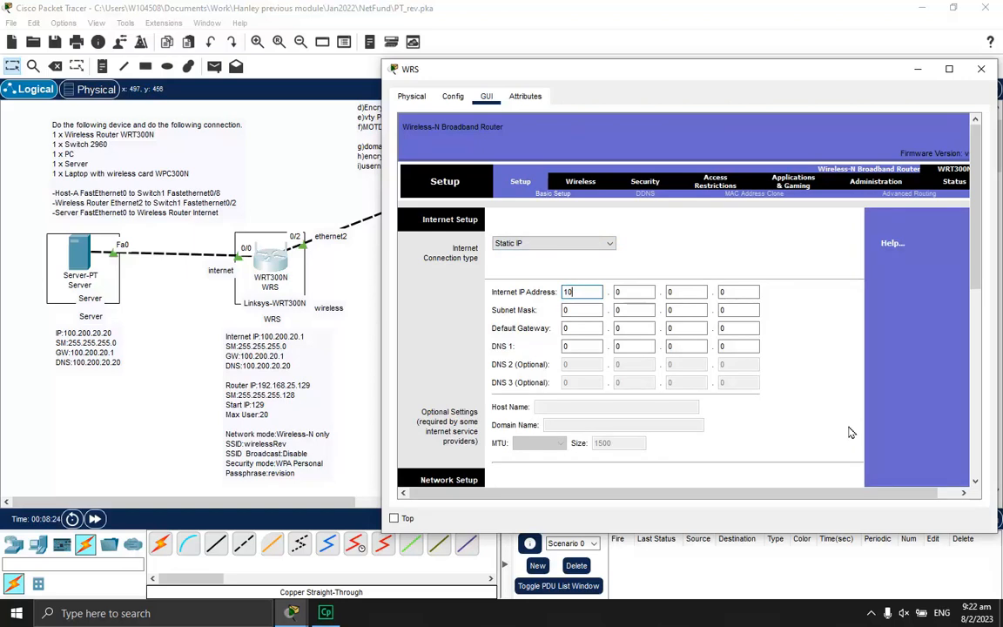
text(100)
key(Tab)
text(200)
key(Tab)
text(1)
key(Tab)
text(255)
key(Tab)
text(255)
key(Tab)
Enter default gateway 100.200.20.1 and DNS 1 address 100.200.20.20
key(Tab)
key(Tab)
text(100)
key(Tab)
text(200)
key(Tab)
text(20)
key(Tab)
text(1)
key(Tab)
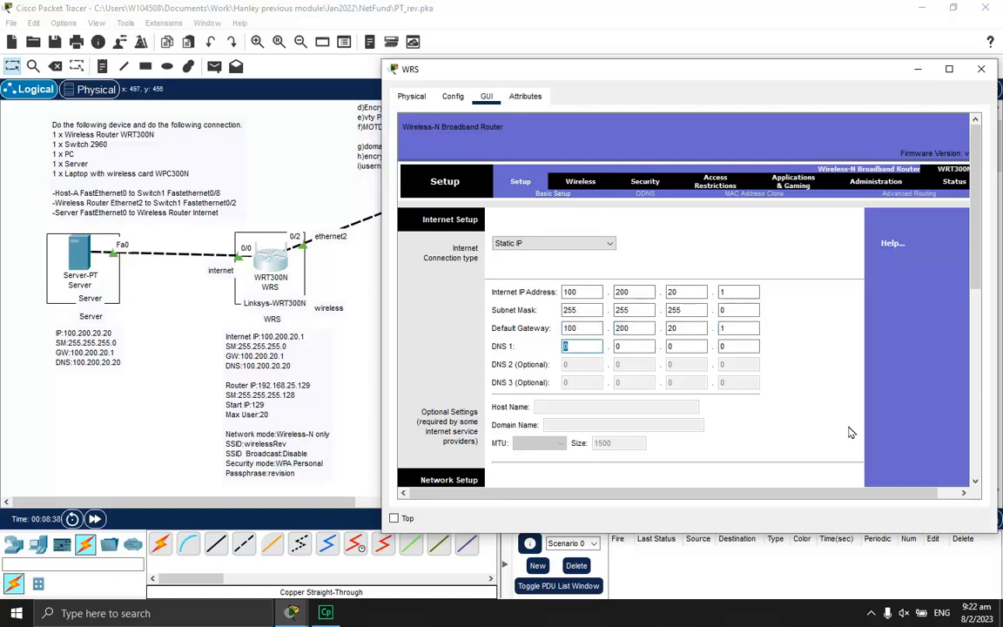
text(100)
key(Tab)
text(200)
key(Tab)
text(20)
key(Tab)
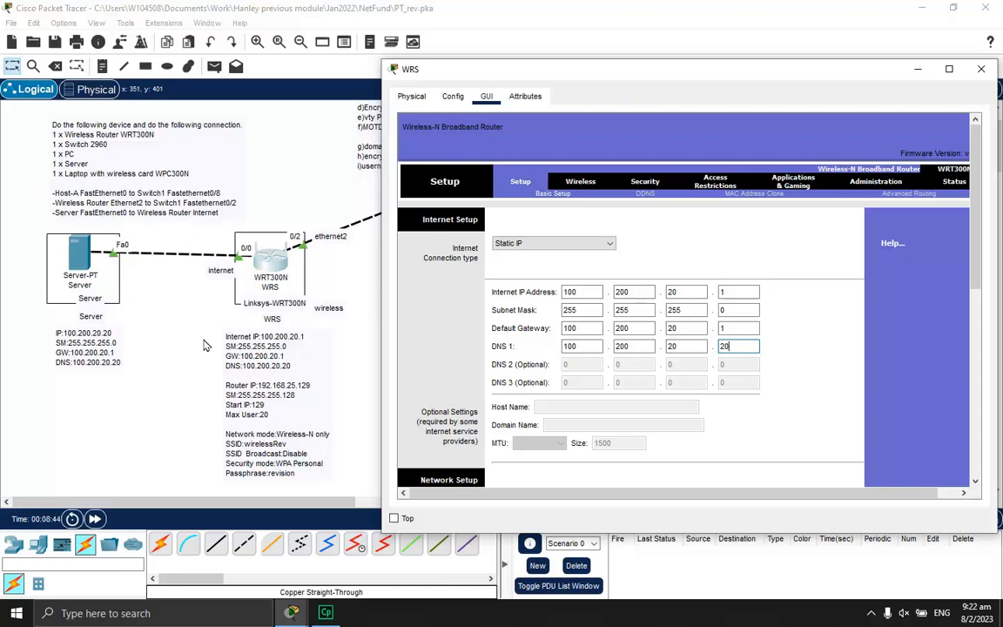
click(794, 353)
Set LAN router IP 192.168.25.129, mask 255.255.255.128, DHCP start 129 with 20 maximum users
scroll(806, 354, down, 5)
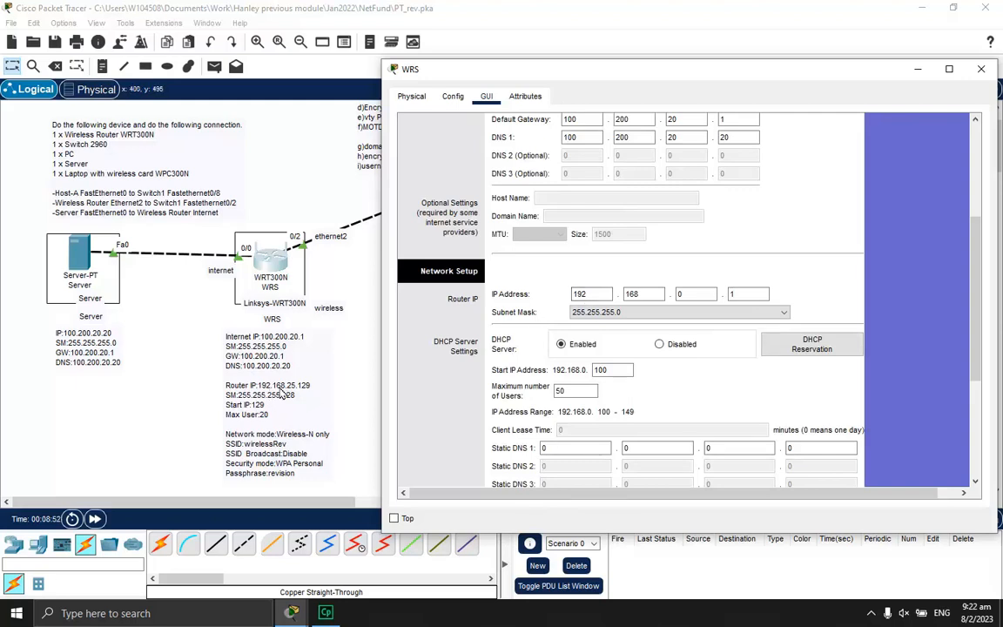
double_click(688, 293)
text(25)
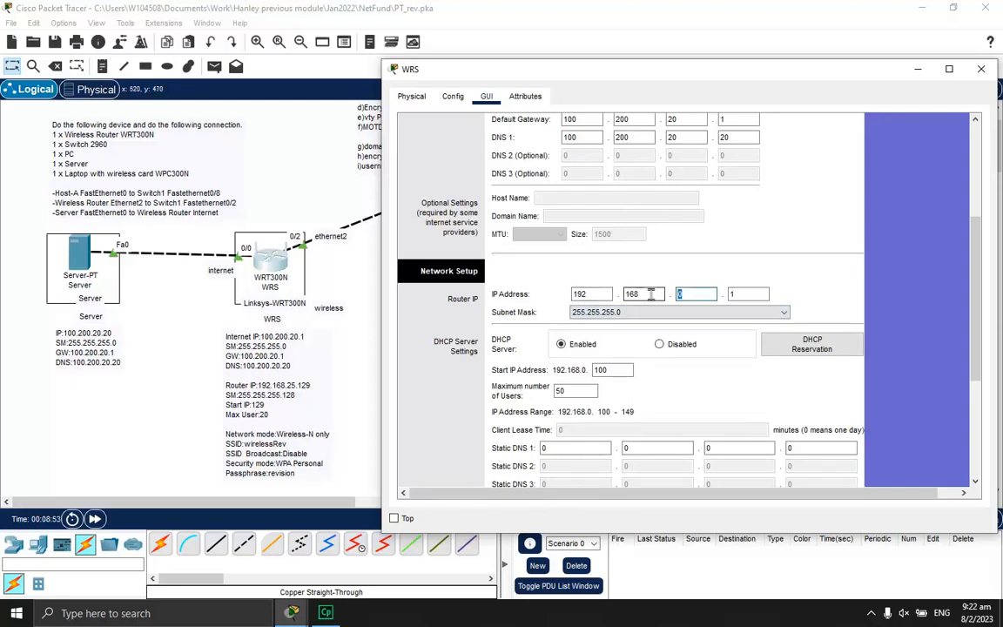
click(763, 294)
text(129)
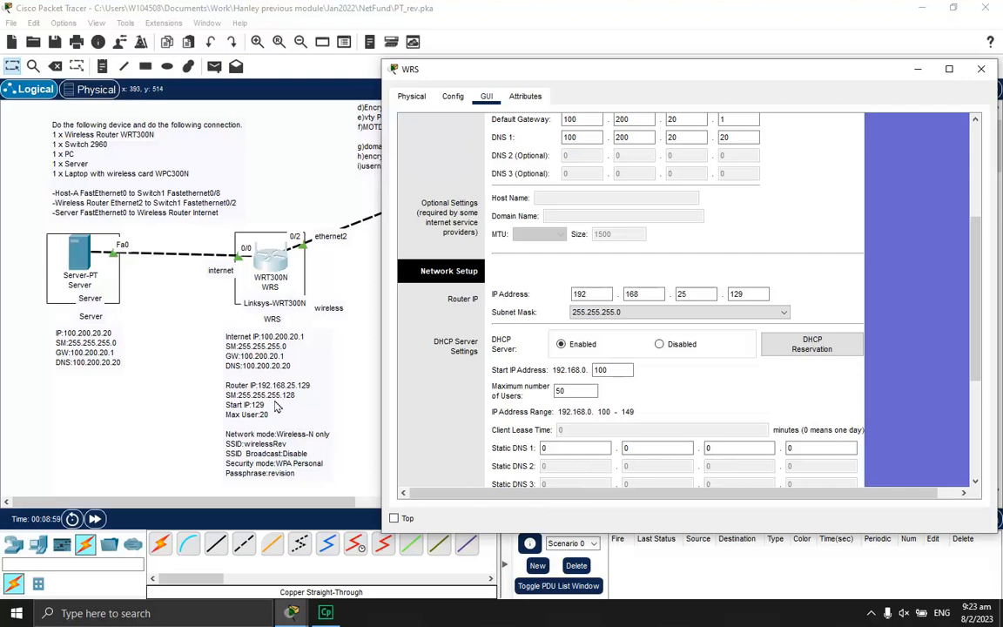
click(609, 311)
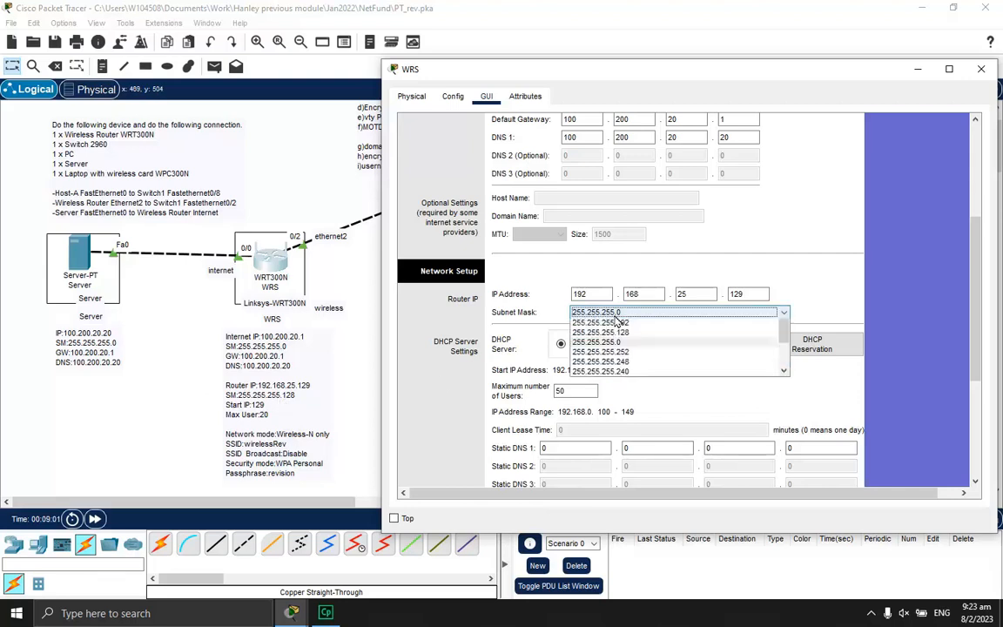
click(628, 374)
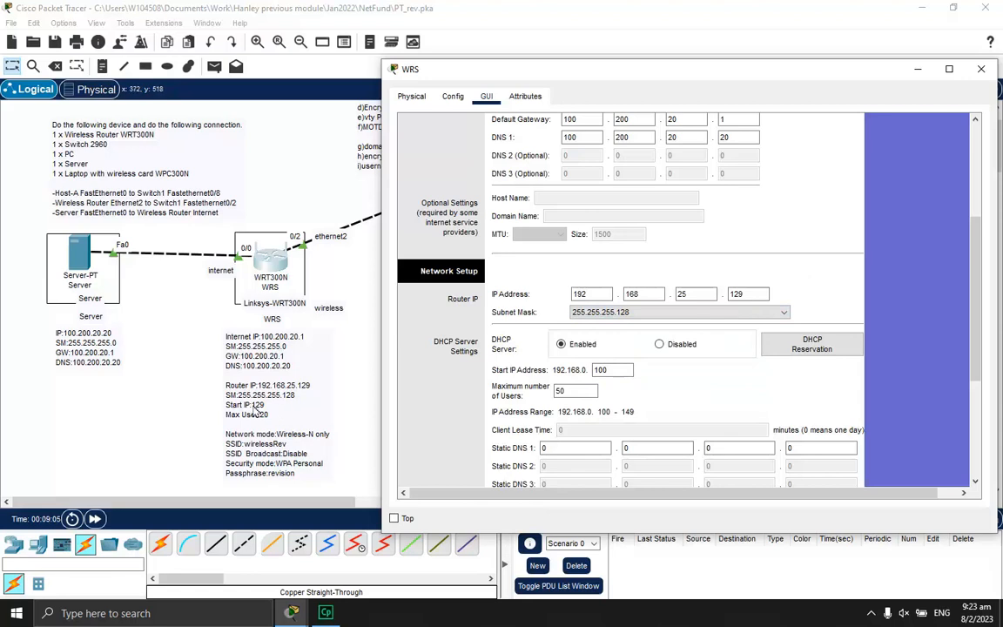
double_click(605, 370)
text(129)
double_click(570, 390)
text(20)
Save the WRS router's new setup settings
scroll(972, 327, down, 5)
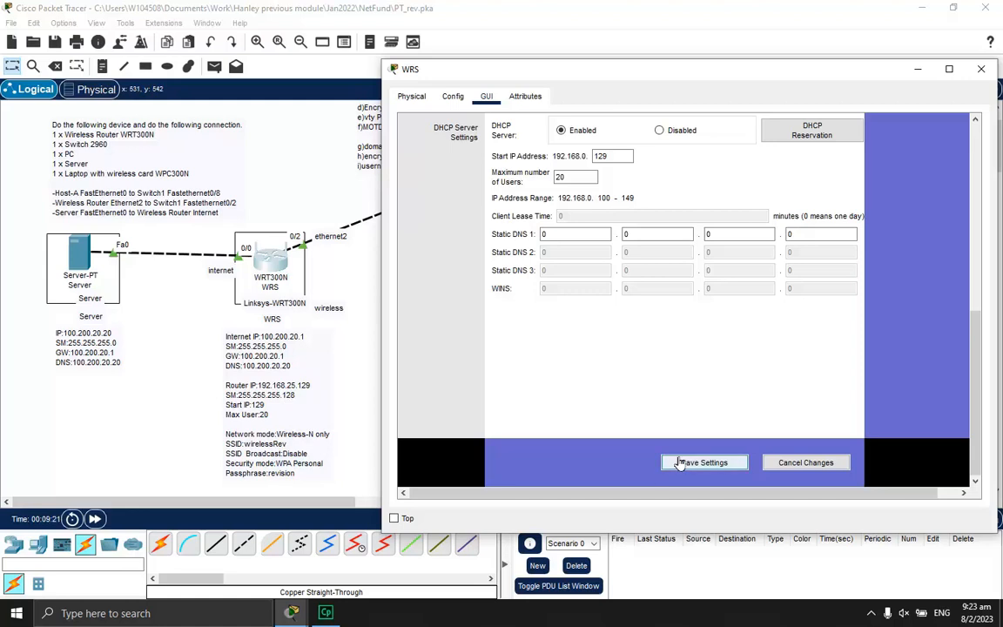
click(705, 464)
click(705, 464)
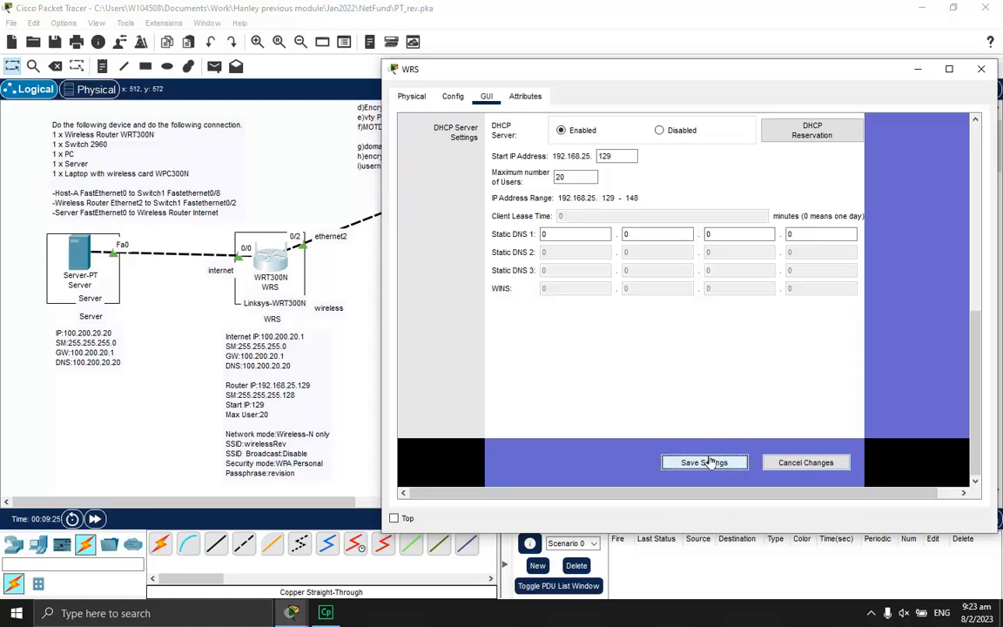
scroll(984, 383, up, 10)
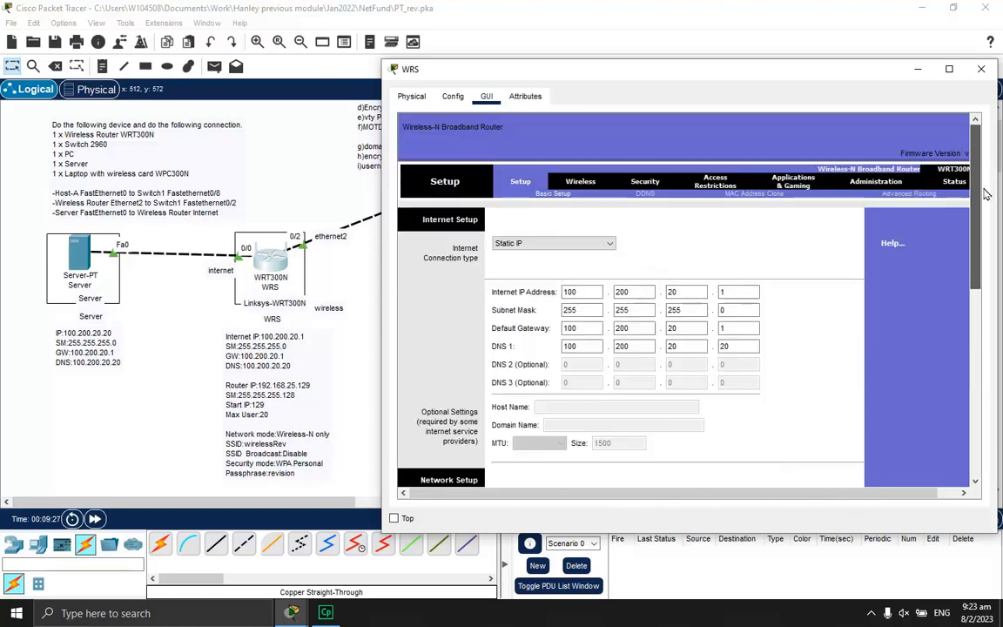
Set the wireless network mode to Wireless-N Only and rename the SSID to wirelessRev
click(580, 185)
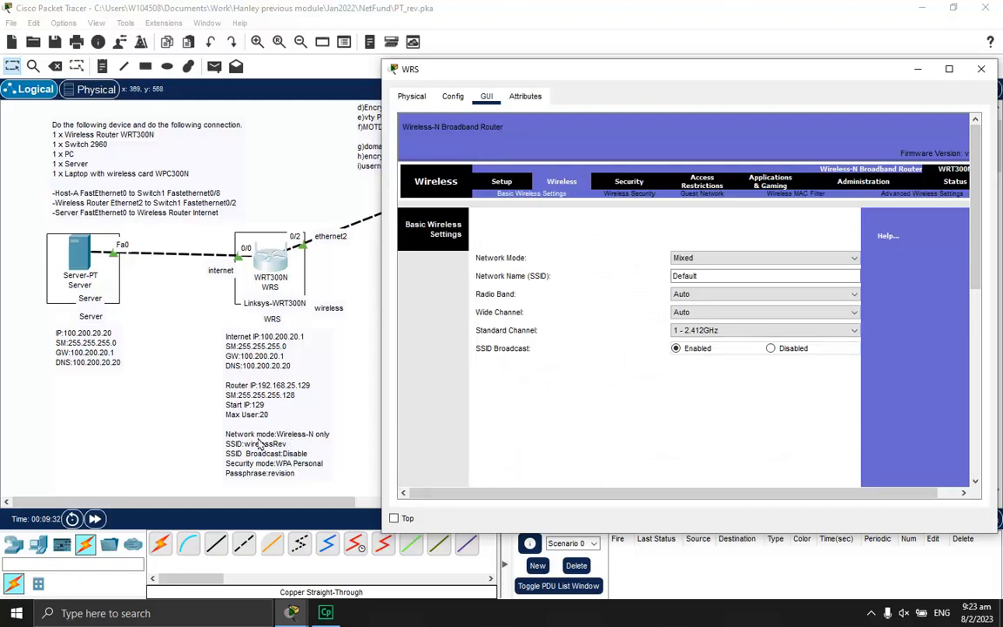
click(707, 259)
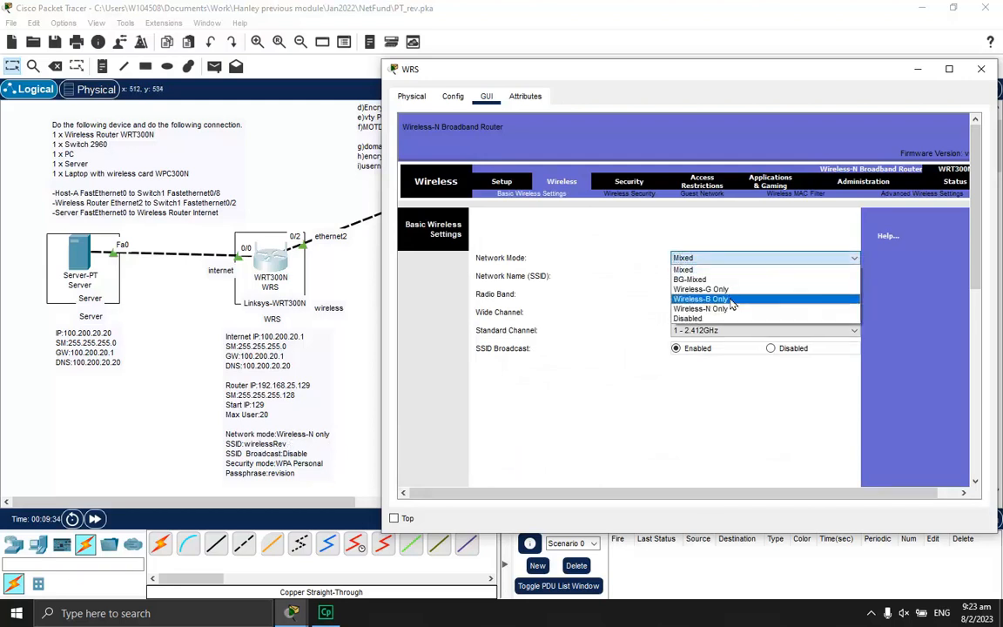
click(701, 308)
click(743, 276)
drag(744, 276, 602, 281)
text(wirelessRev)
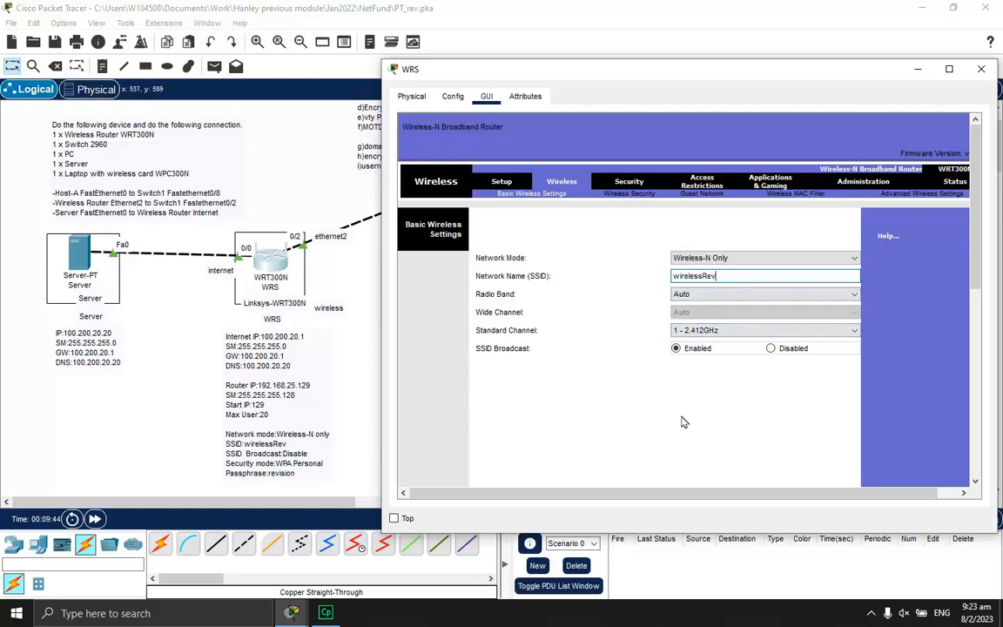
Disable SSID broadcast, save the basic wireless settings, and go to Wireless Security
click(769, 349)
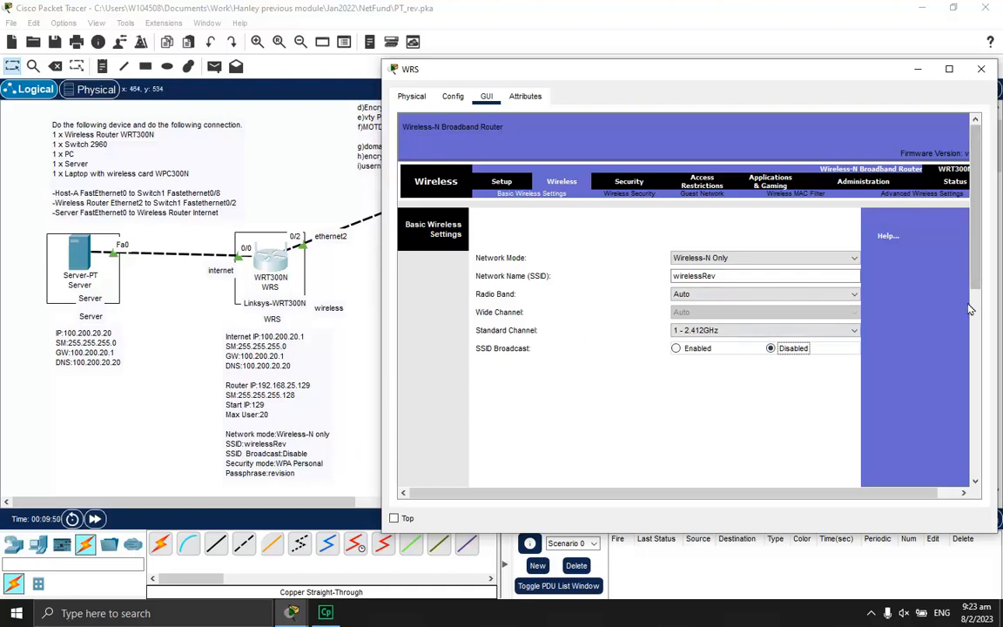
drag(973, 281, 960, 468)
click(701, 465)
click(640, 197)
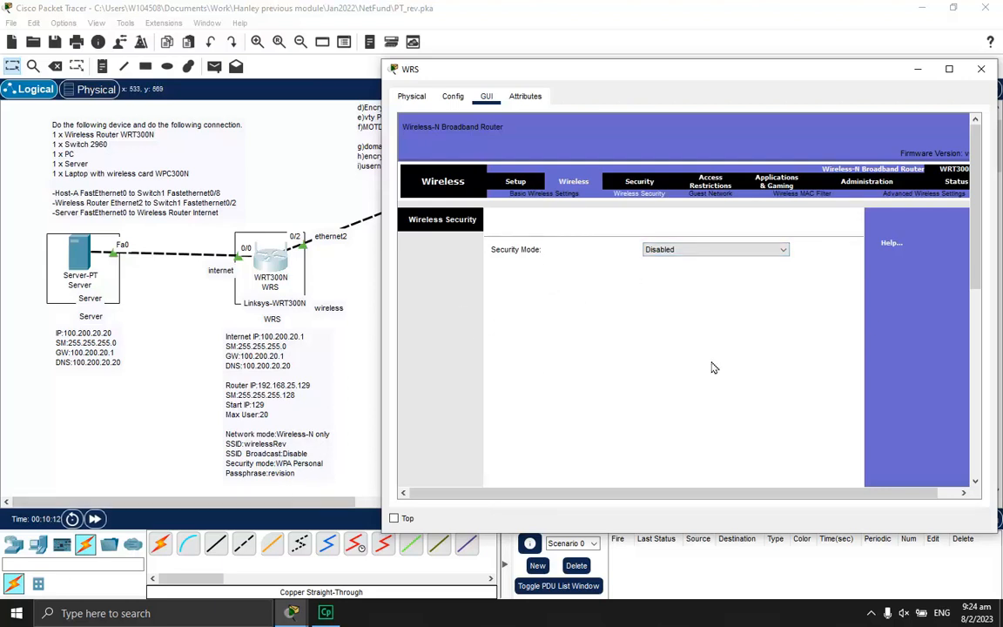
Set Security Mode to WPA Personal with AES and enter the lab passphrase
click(783, 251)
click(749, 281)
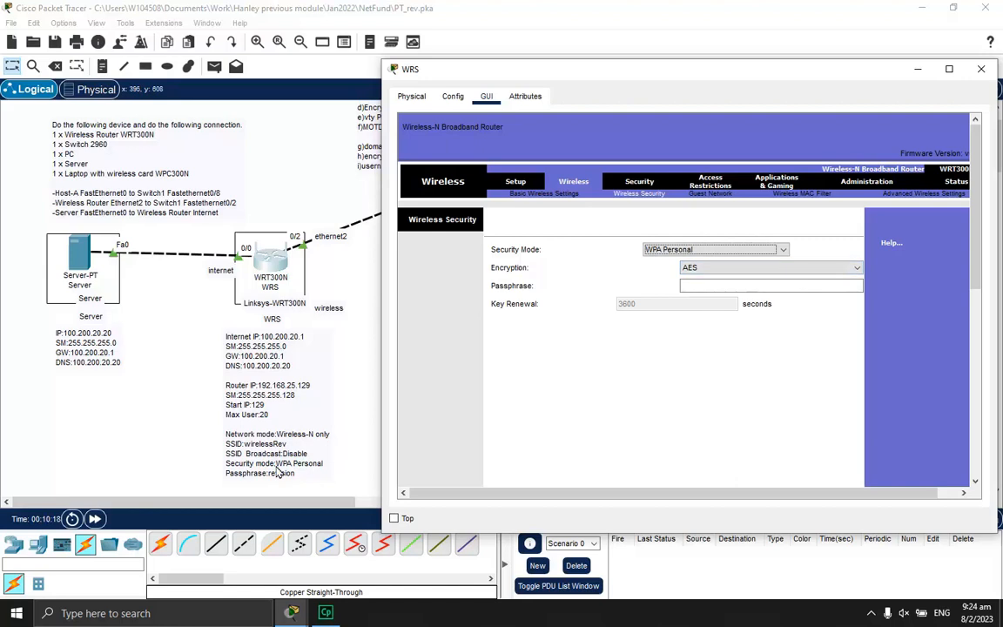
click(746, 287)
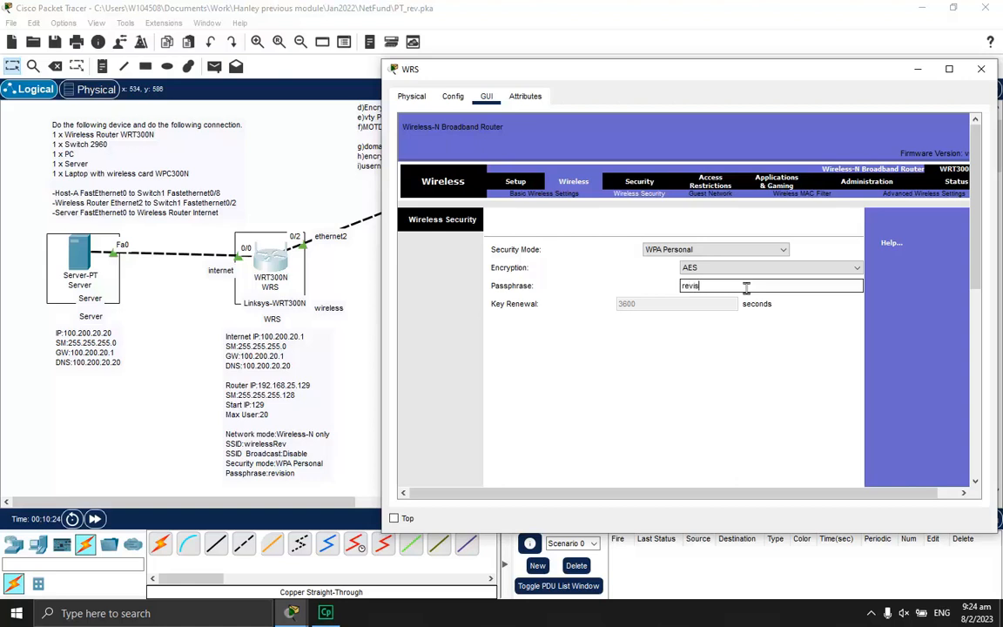
click(764, 371)
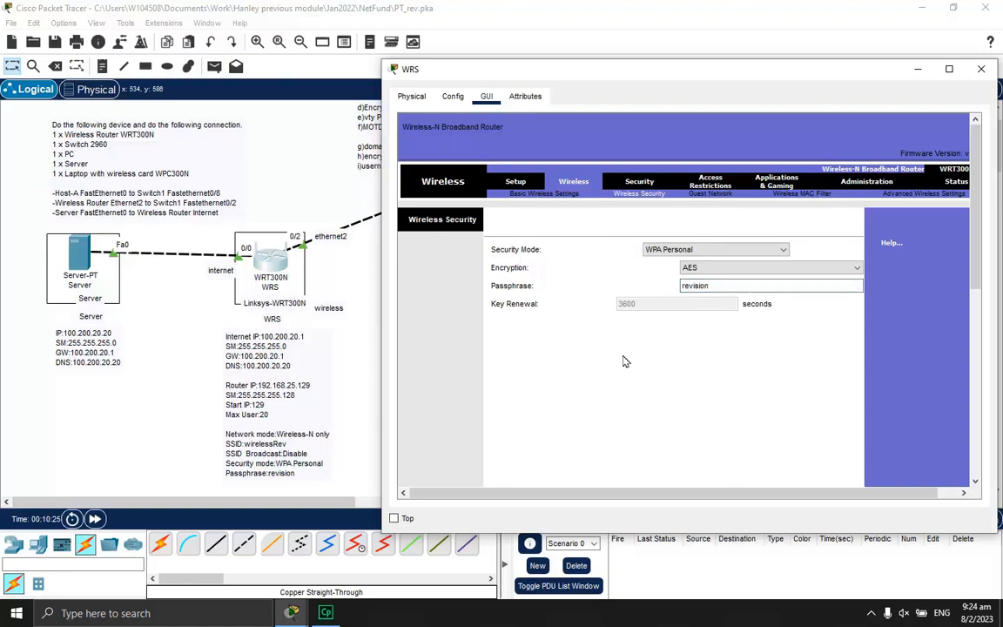
Save the wireless security settings and close the WRS router window
drag(979, 223, 980, 448)
click(708, 464)
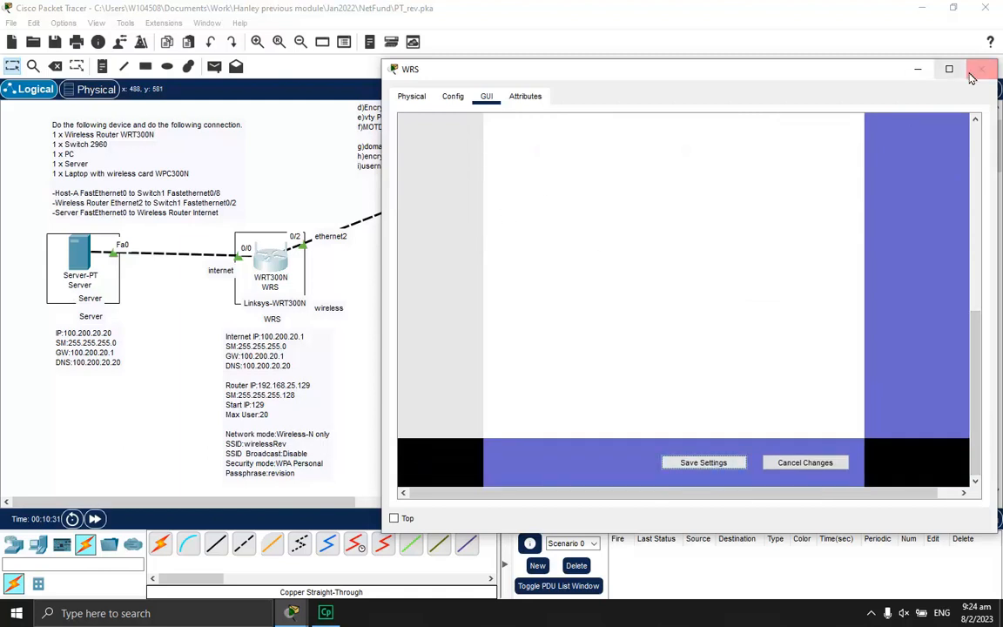
click(918, 69)
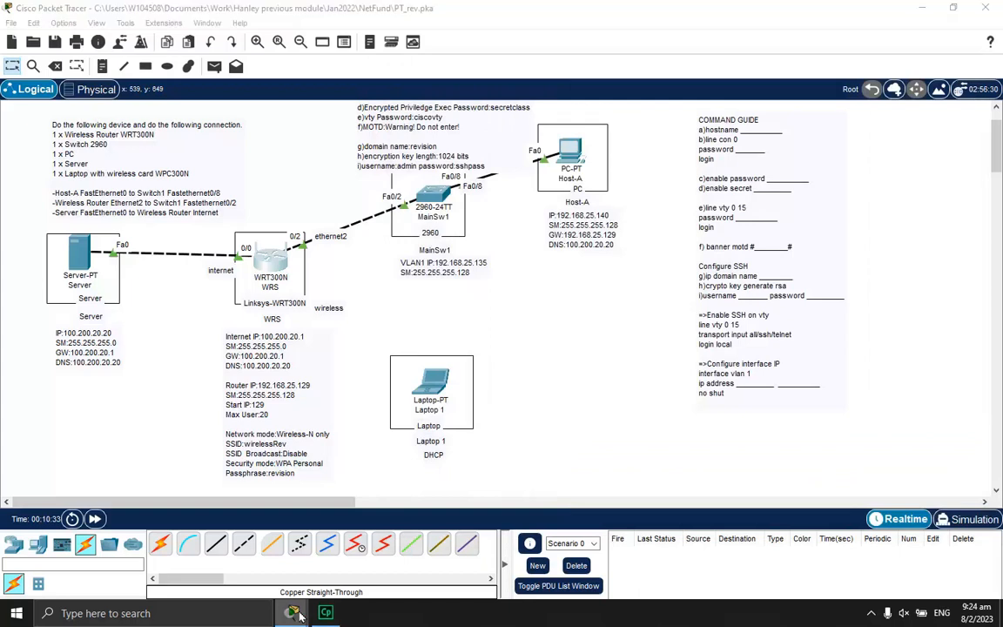
click(348, 522)
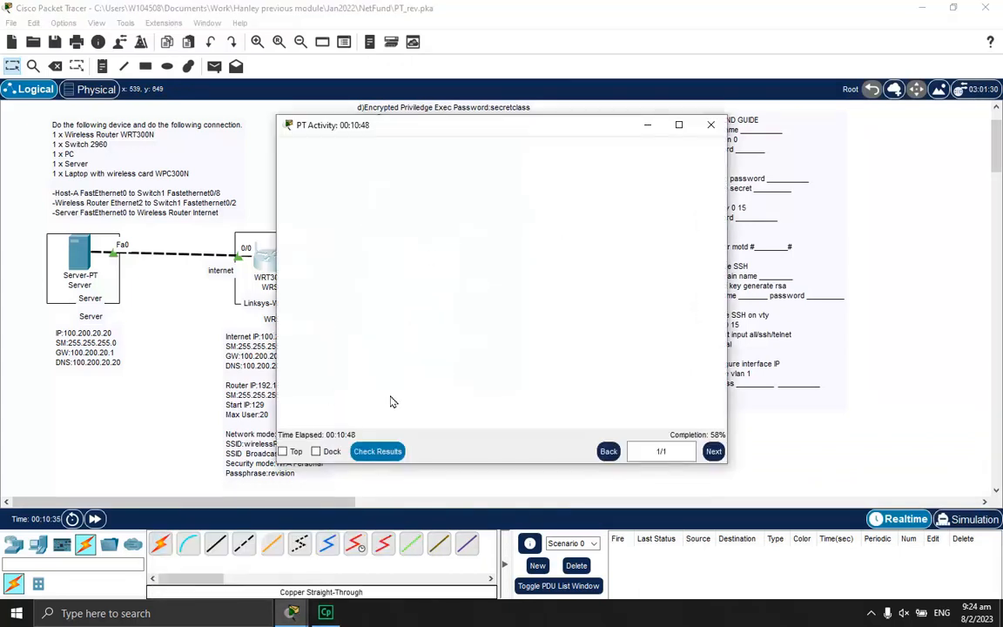
click(379, 451)
click(132, 98)
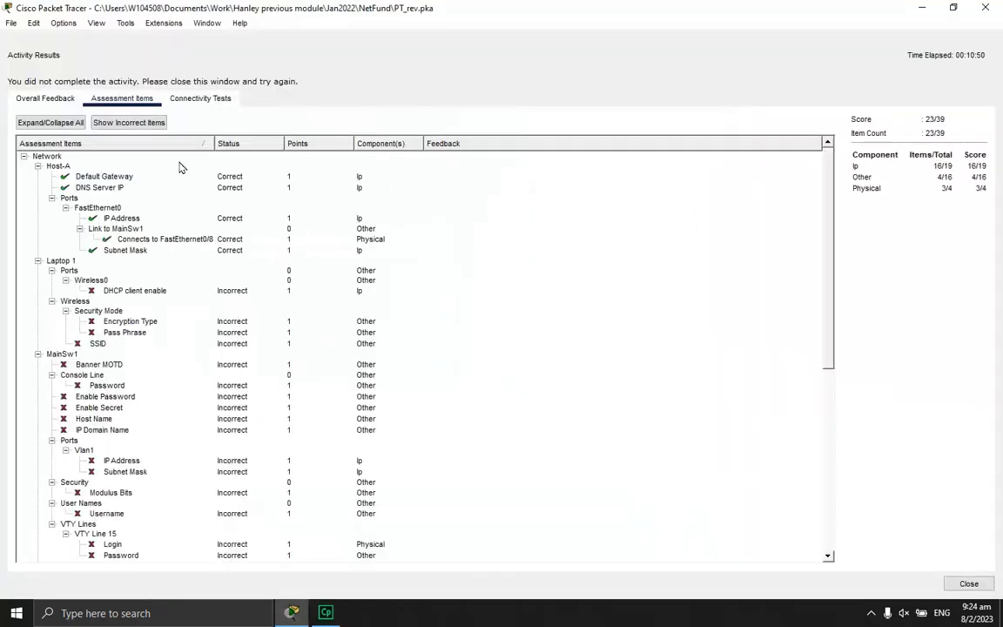
scroll(285, 344, down, 4)
scroll(286, 344, down, 5)
scroll(146, 414, down, 2)
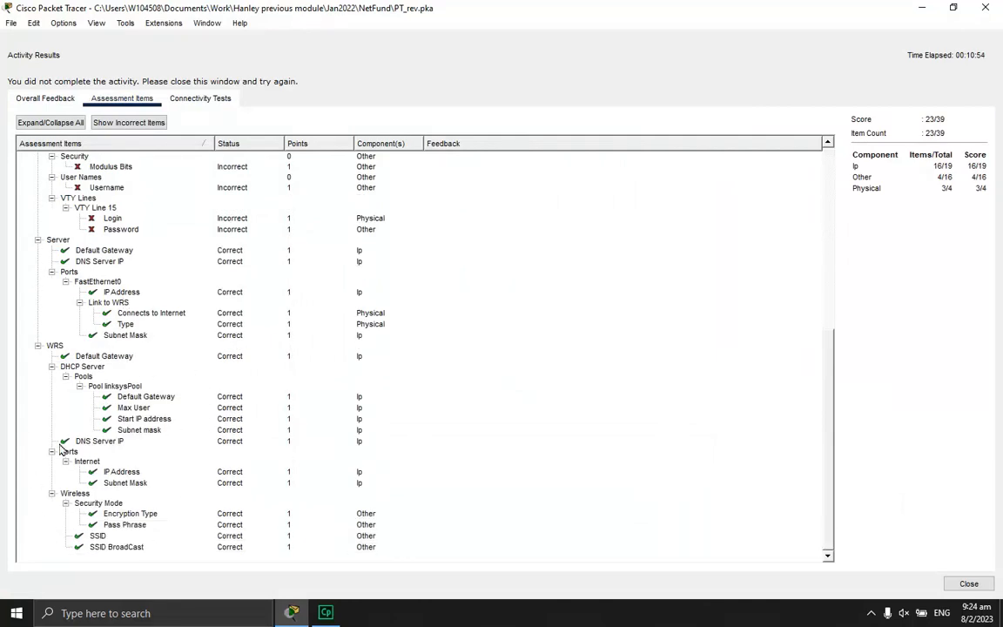
click(969, 583)
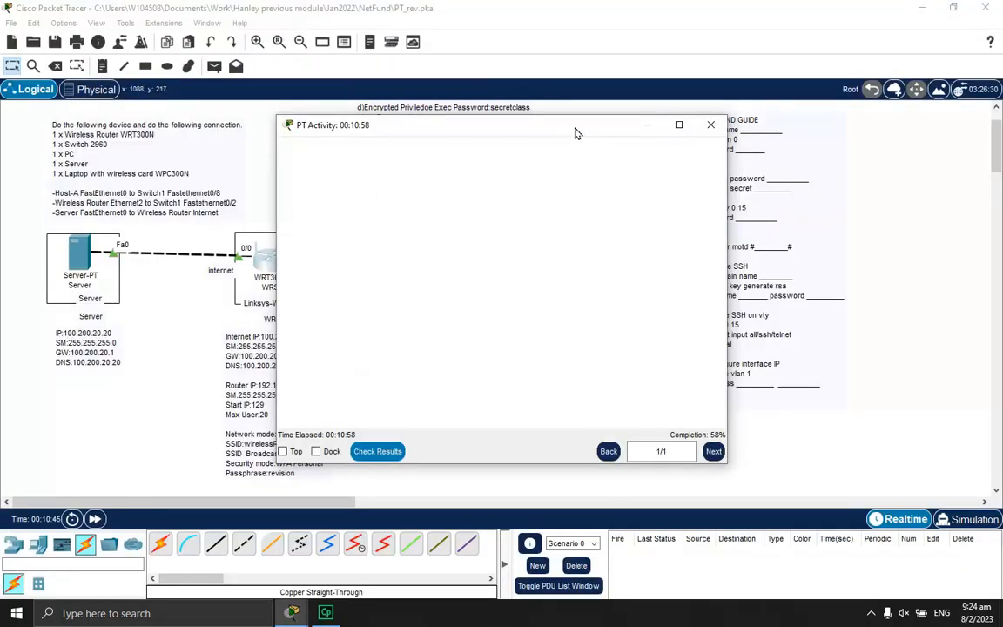
click(871, 228)
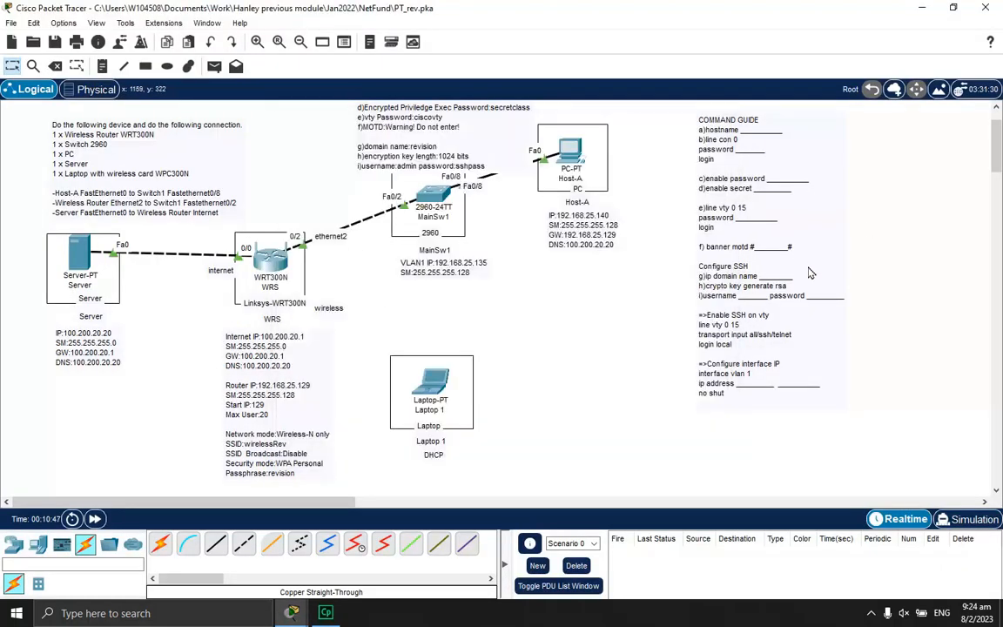
Open MainSw1's CLI and enter global configuration mode with 'en' and 'conf t'
scroll(650, 291, up, 2)
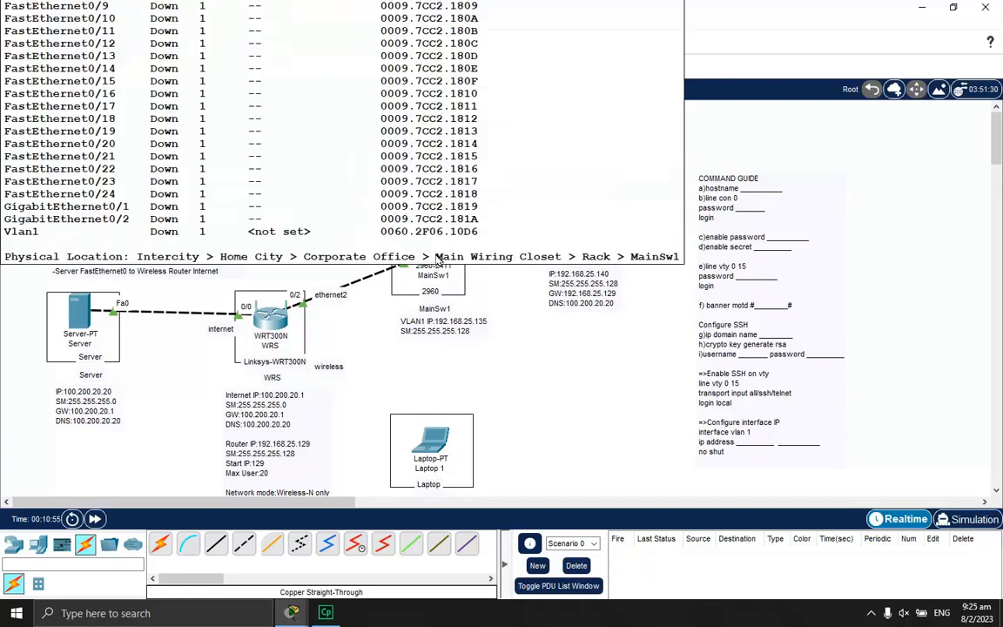
click(433, 253)
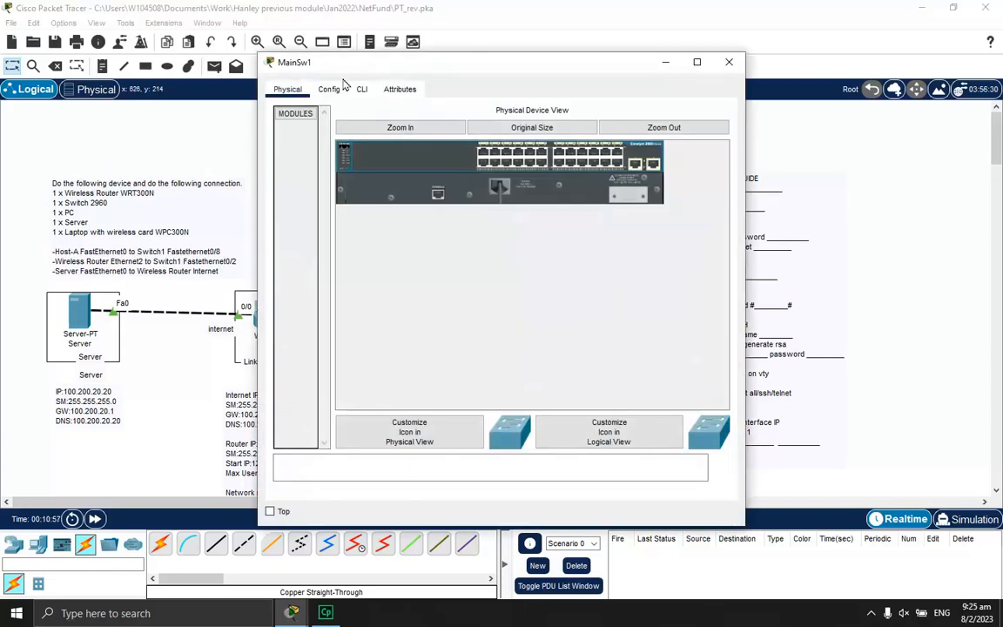
click(359, 89)
key(Return)
key(Return)
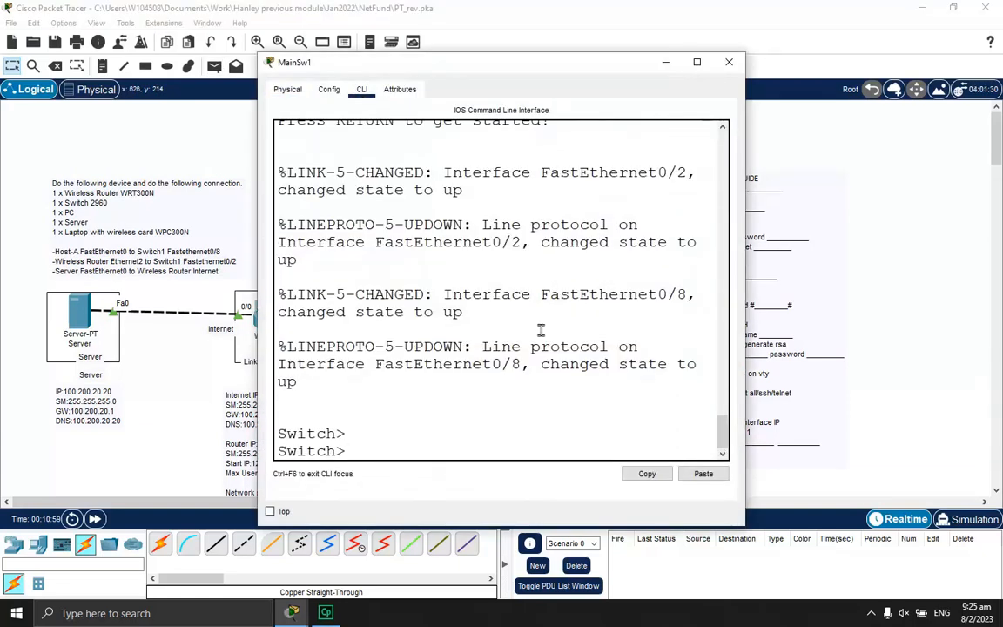
drag(491, 69, 787, 50)
click(743, 374)
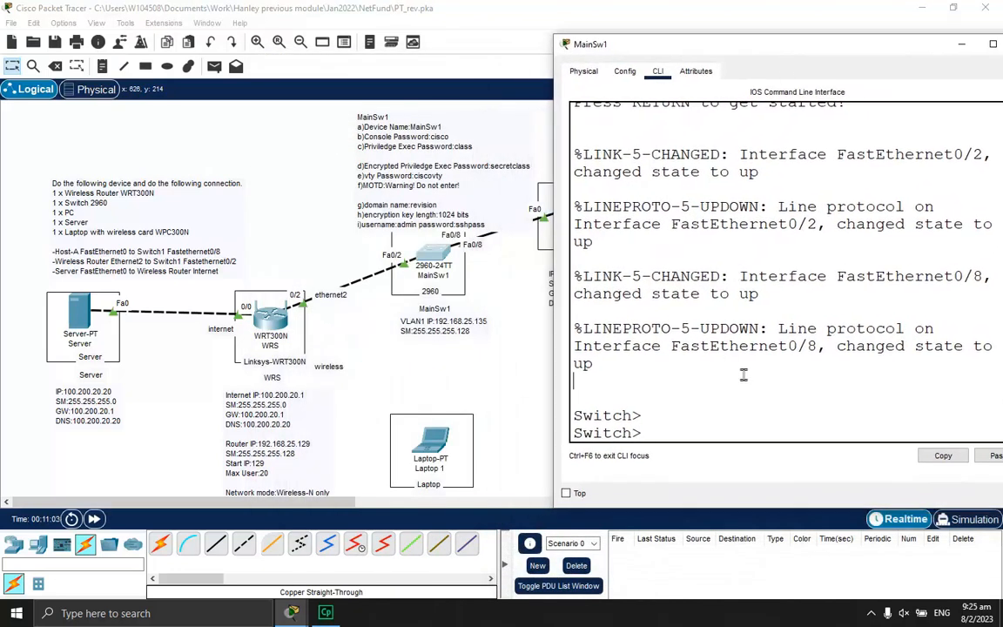
key(Return)
text(en)
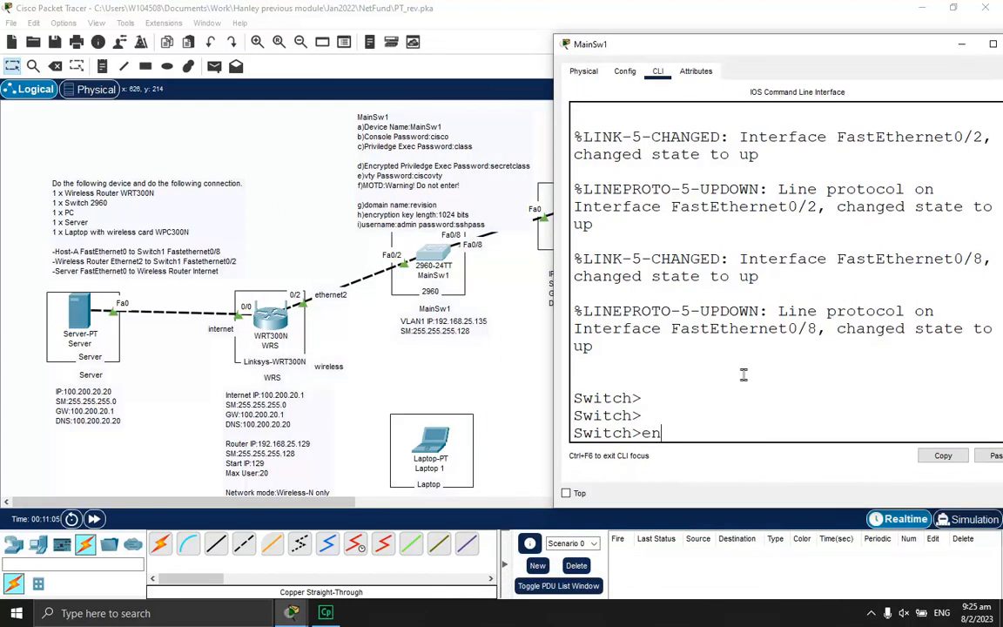
key(Return)
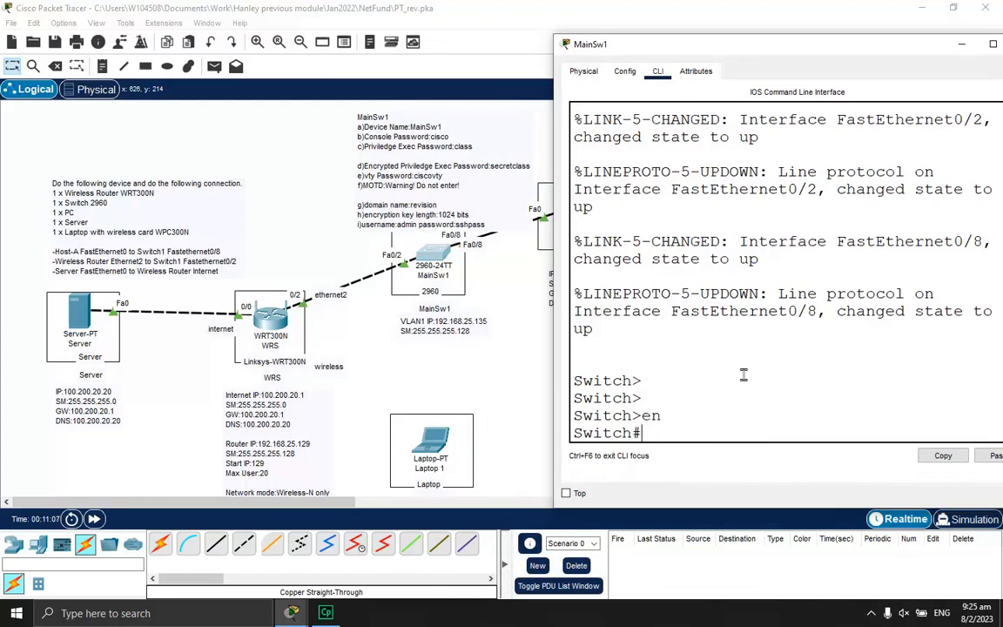
text(conf t)
key(Return)
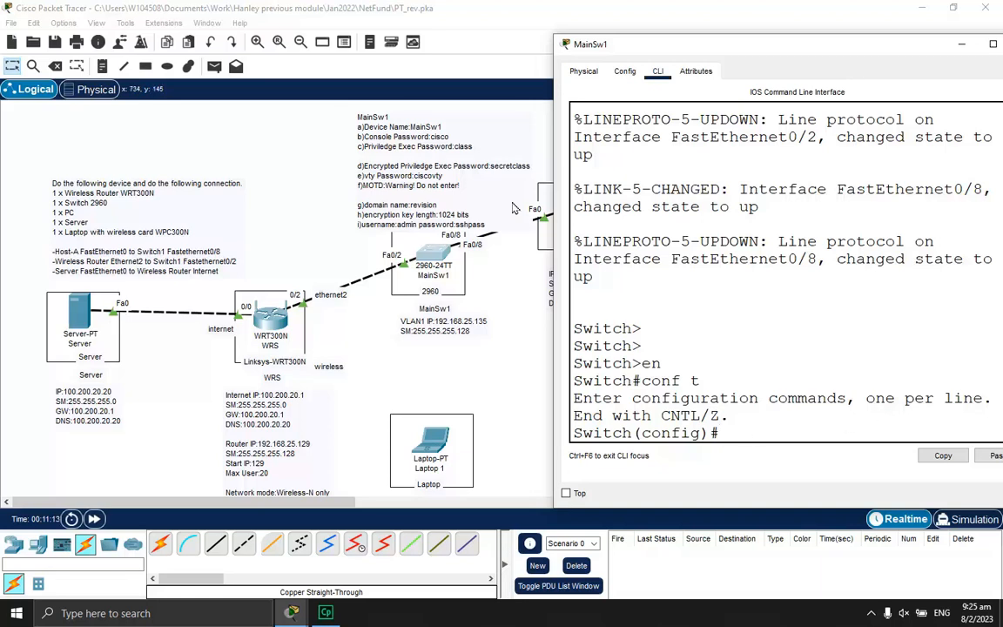
Set the switch hostname to MainSw1
drag(657, 46, 236, 249)
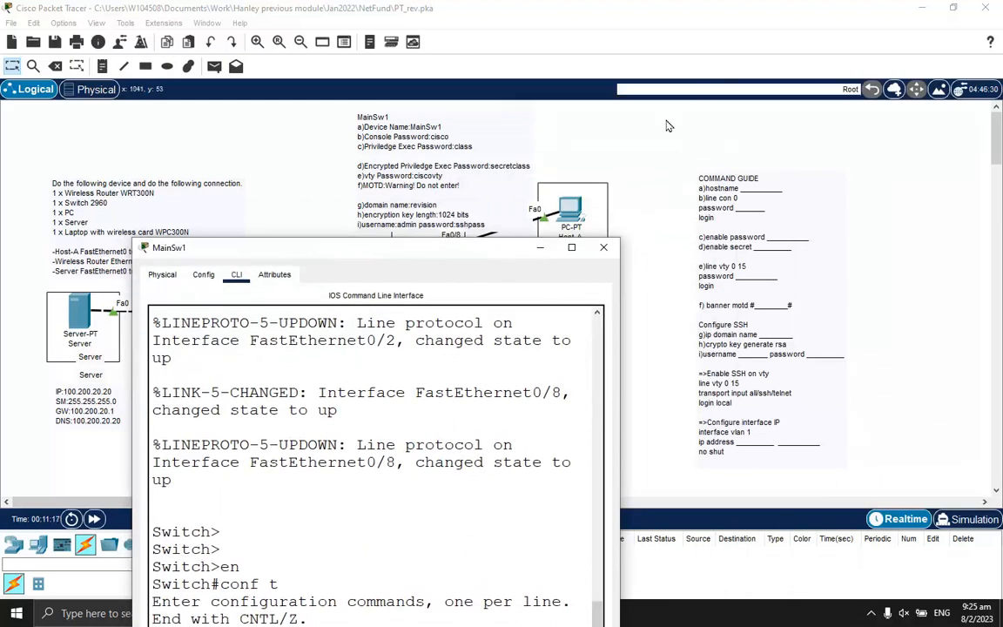
drag(377, 253, 746, 83)
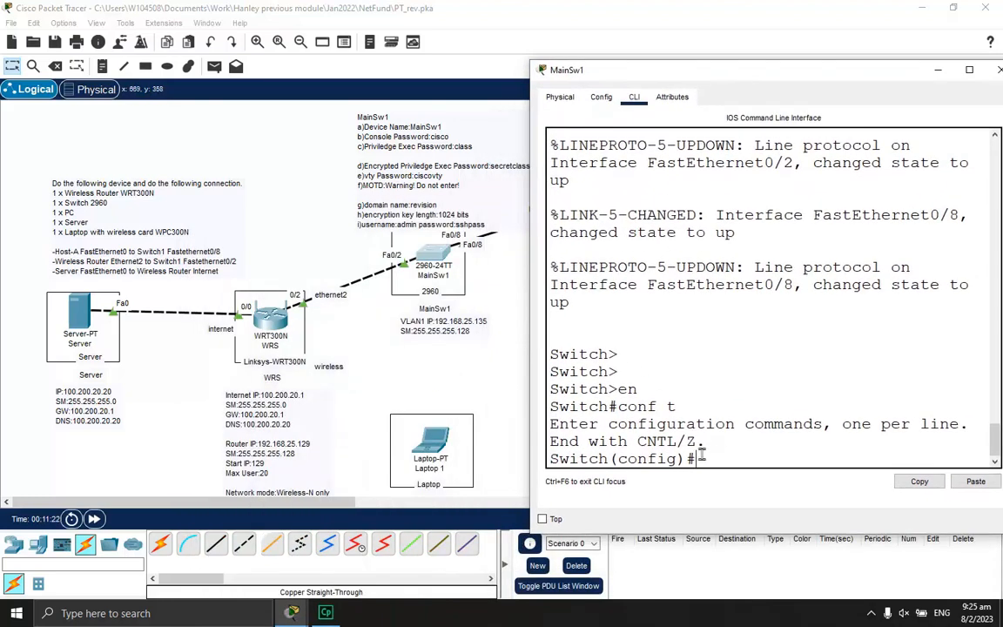
text(hostname Main)
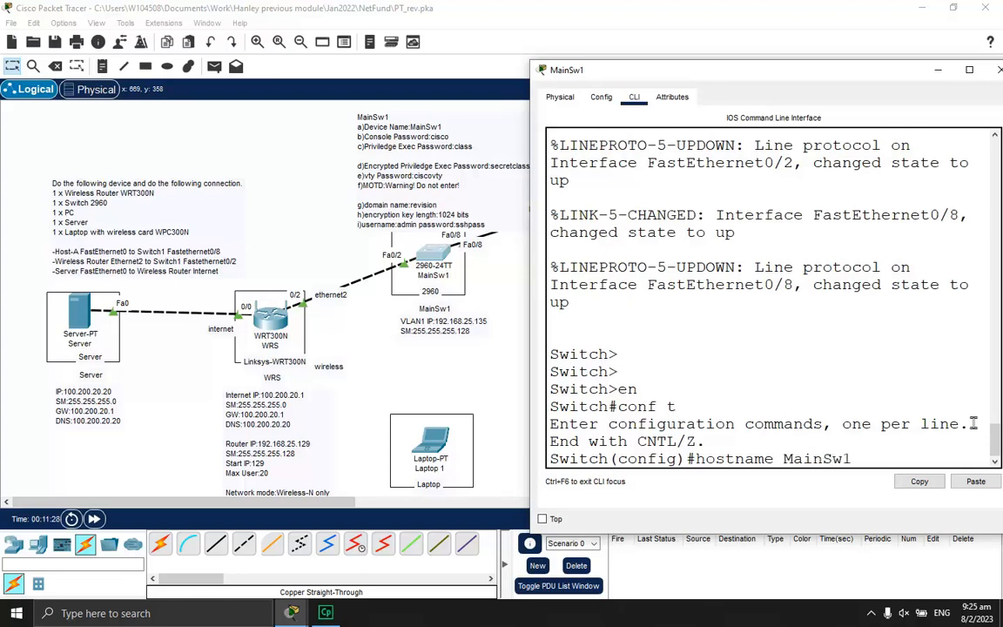
text(Sw1)
key(Return)
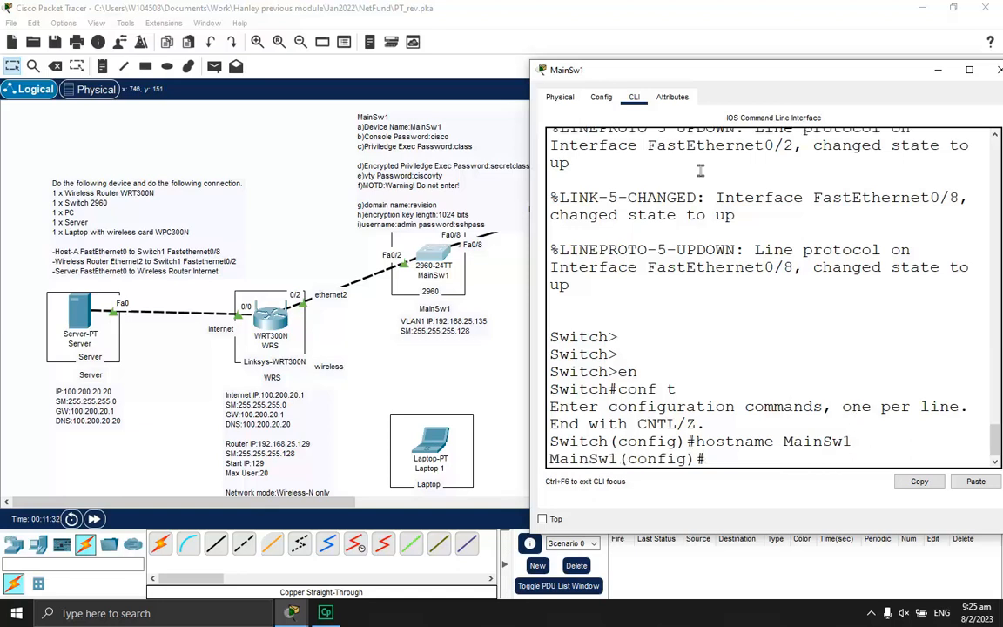
drag(649, 70, 223, 237)
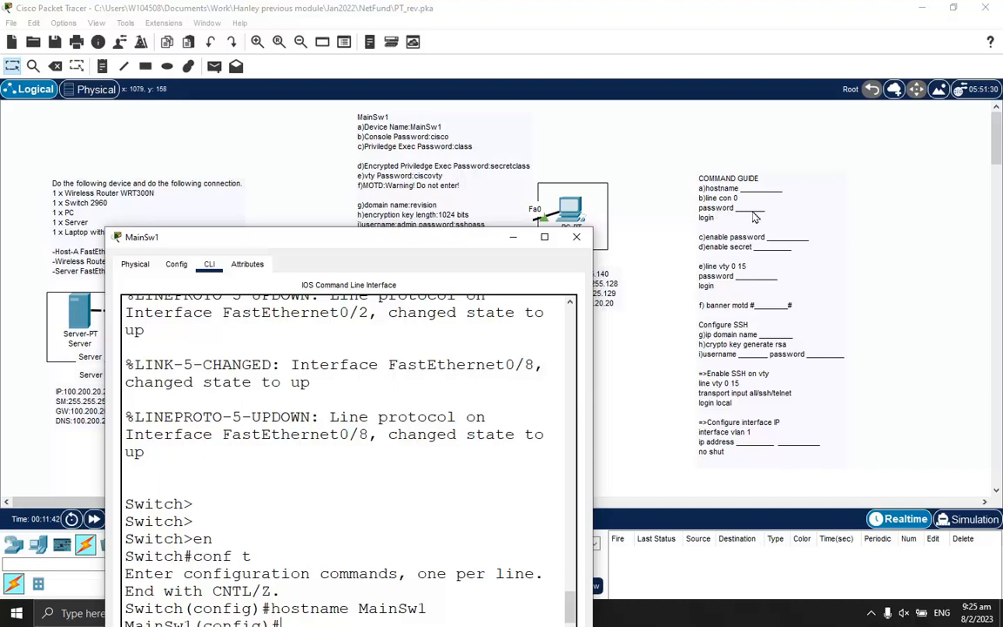
drag(514, 248, 885, 83)
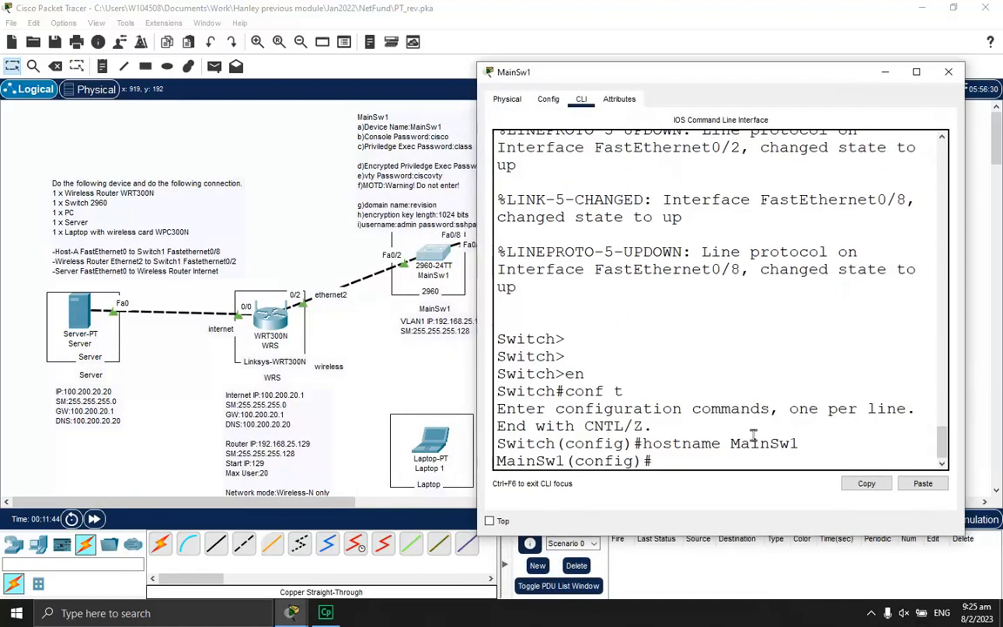
Set a console line 0 password and require login on it
text(line con 0)
key(Return)
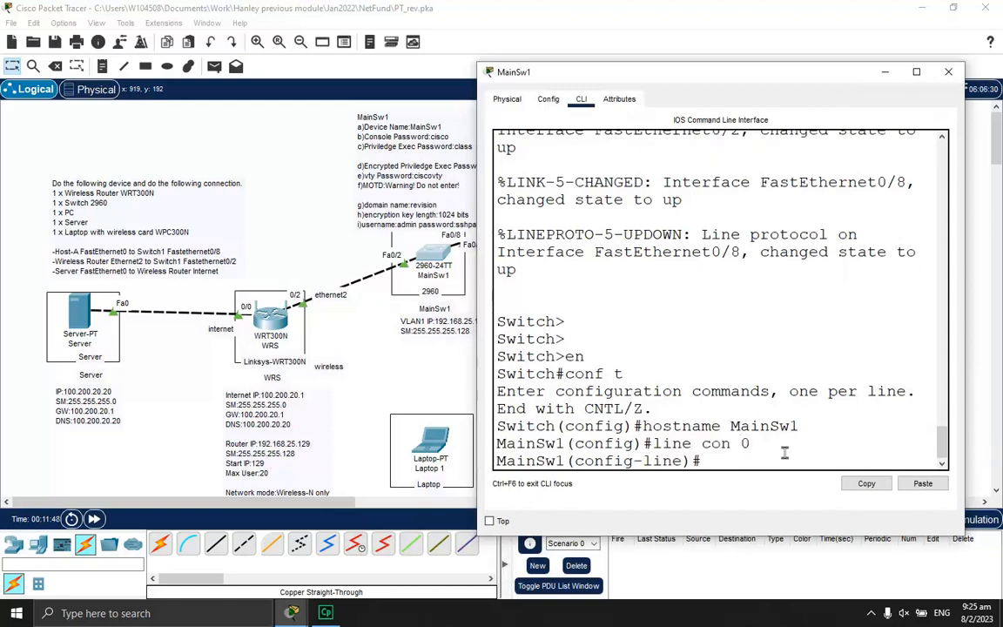
text(password cisco)
key(Return)
text(login)
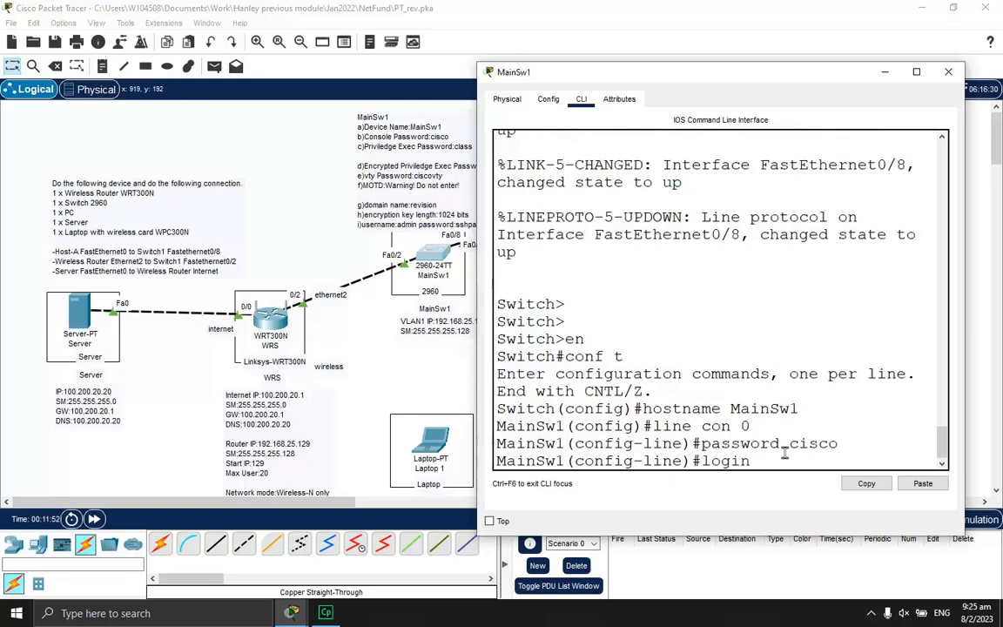
key(Return)
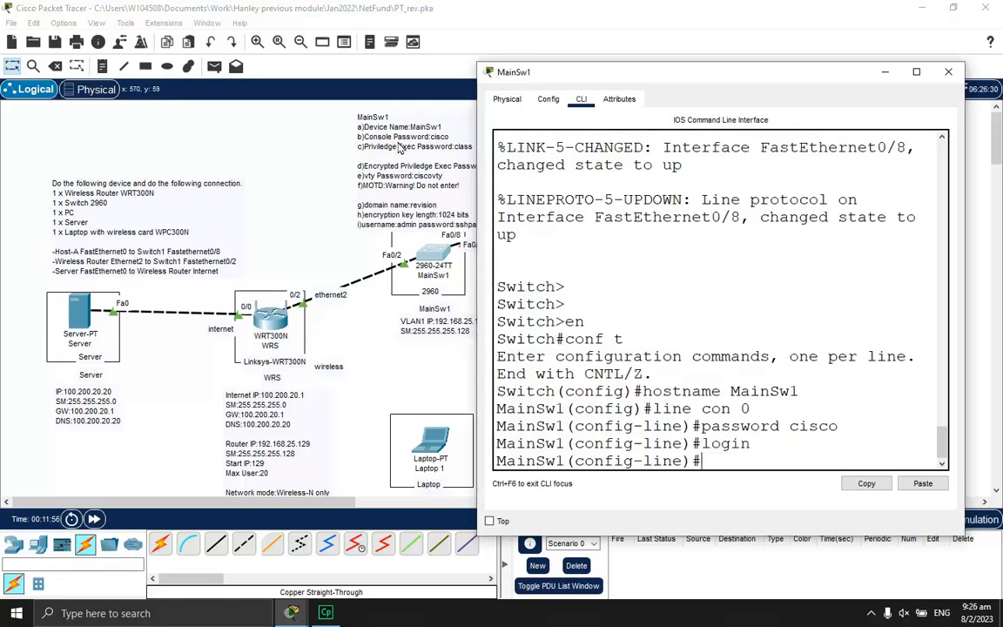
Set the privileged-mode enable password on MainSw1
drag(592, 83, 613, 78)
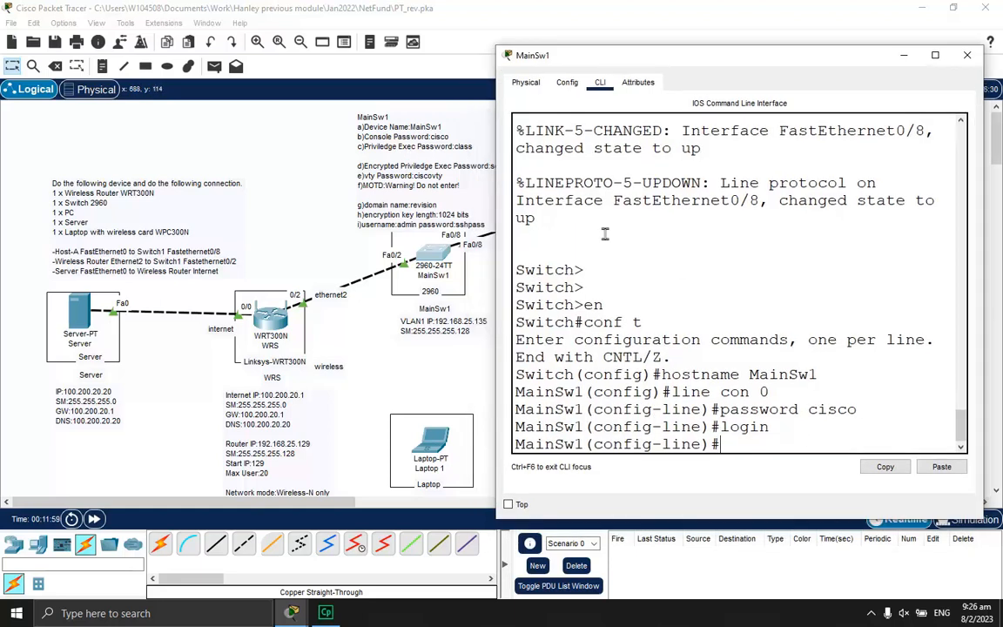
text(nable)
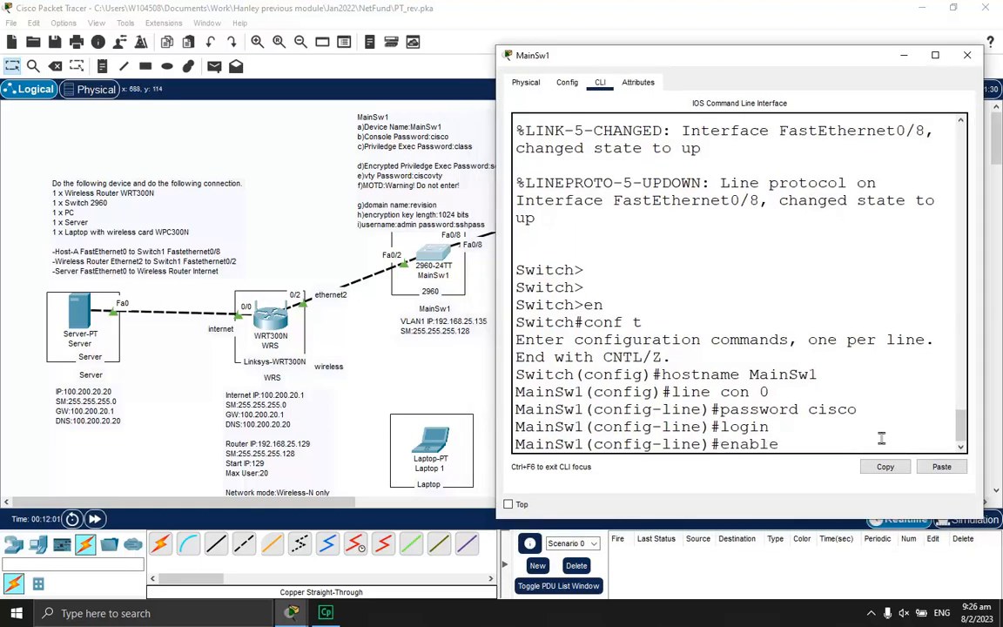
text( password class)
key(Return)
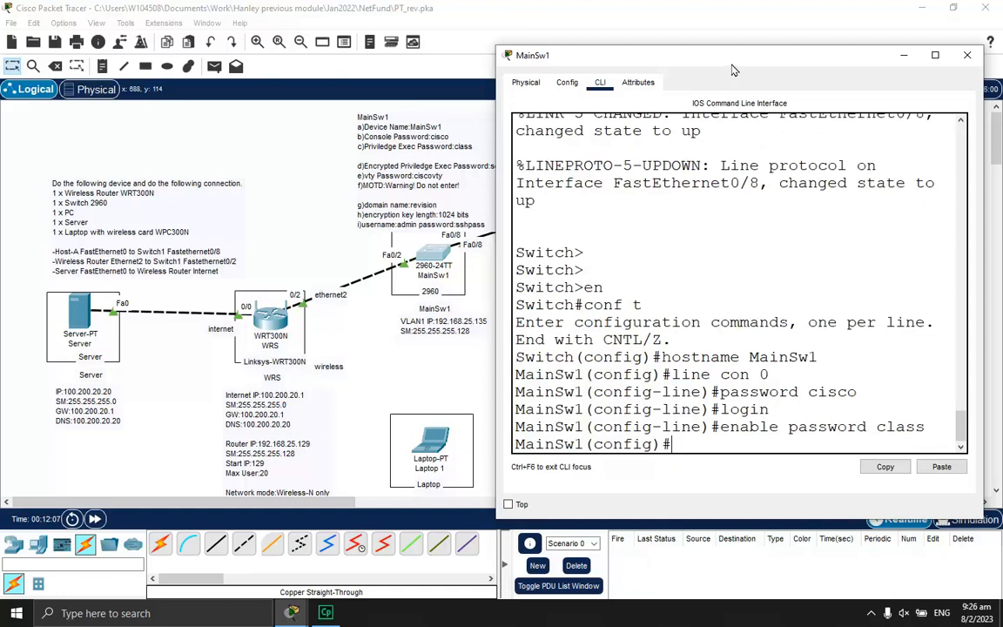
drag(659, 65, 658, 47)
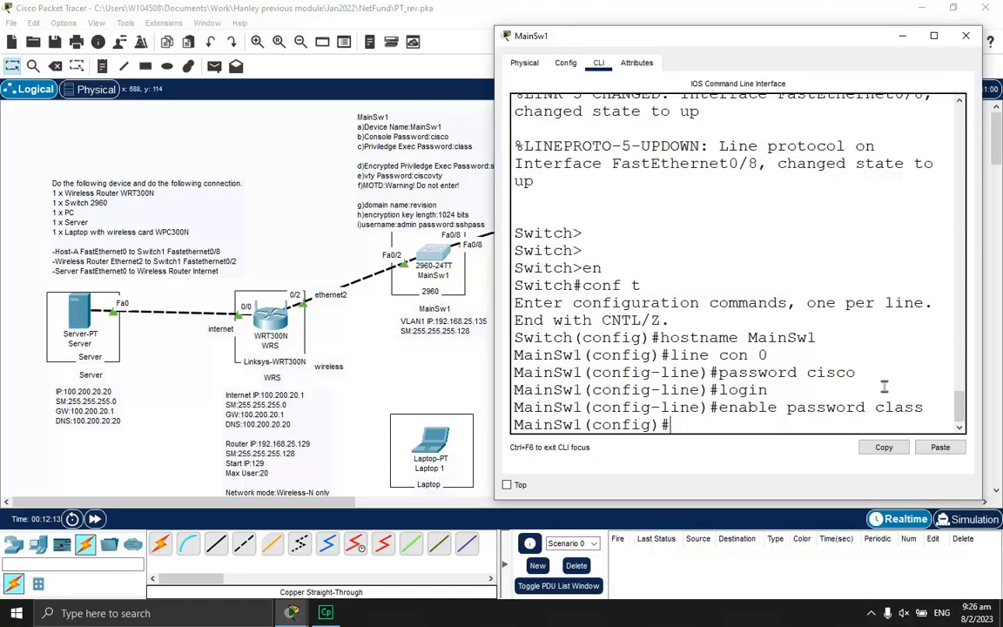
key(Return)
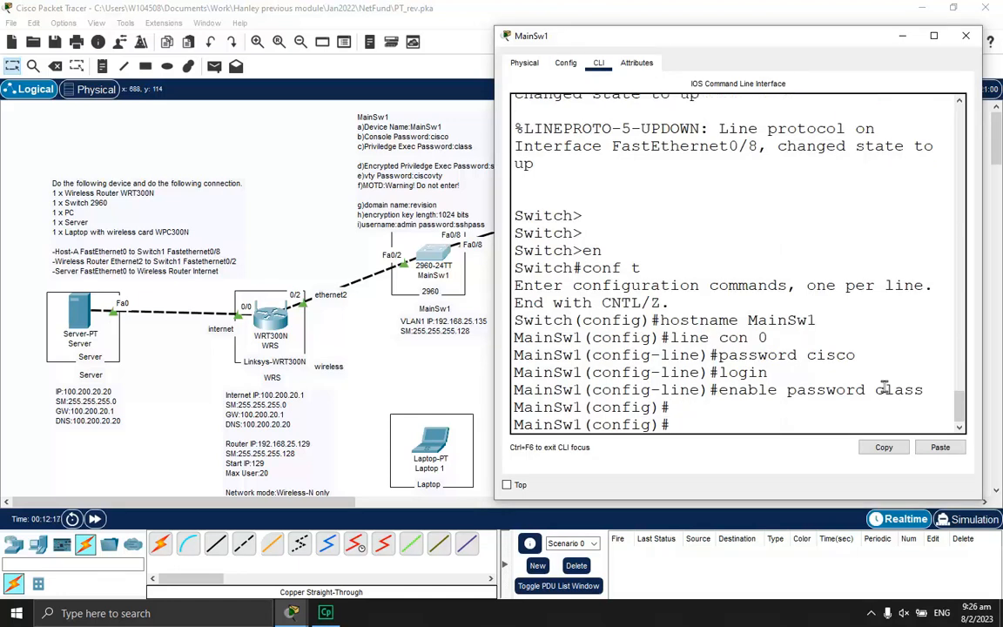
Run 'do show run' and highlight the hostname MainSw1, enable password and console-line lines
text(do show run)
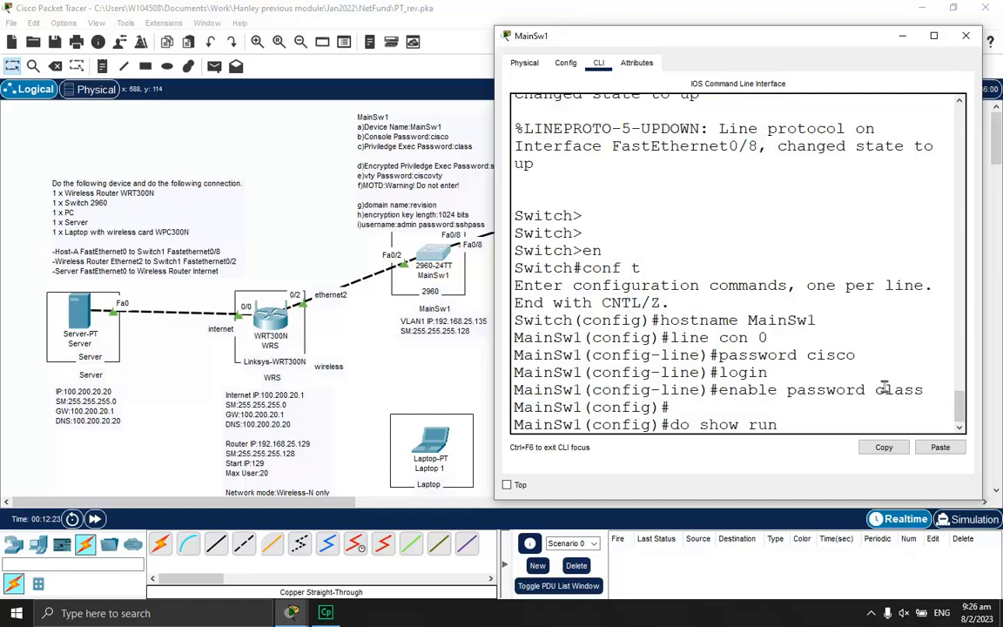
key(Return)
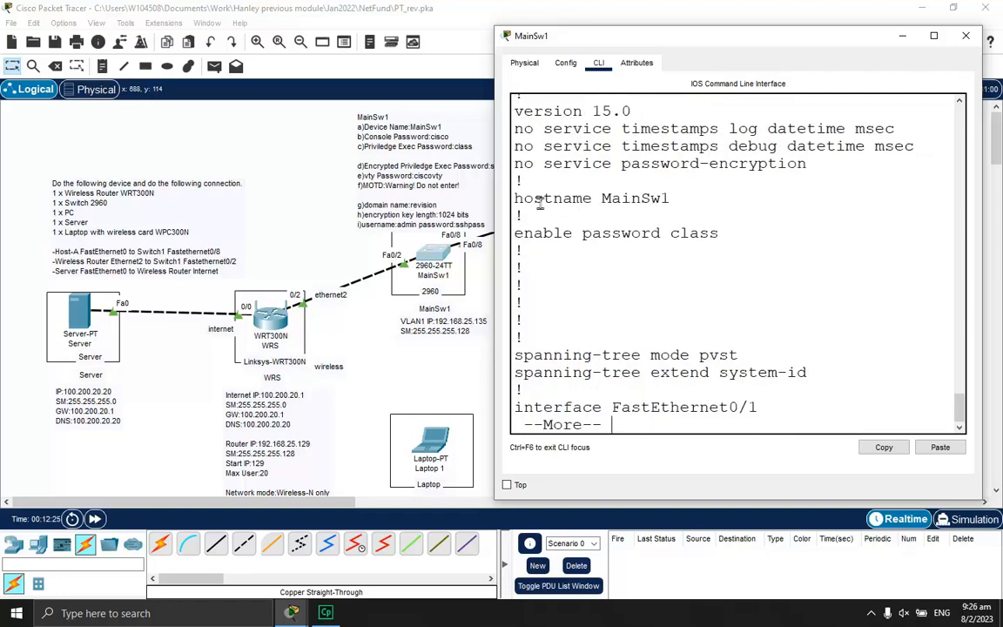
drag(518, 197, 670, 199)
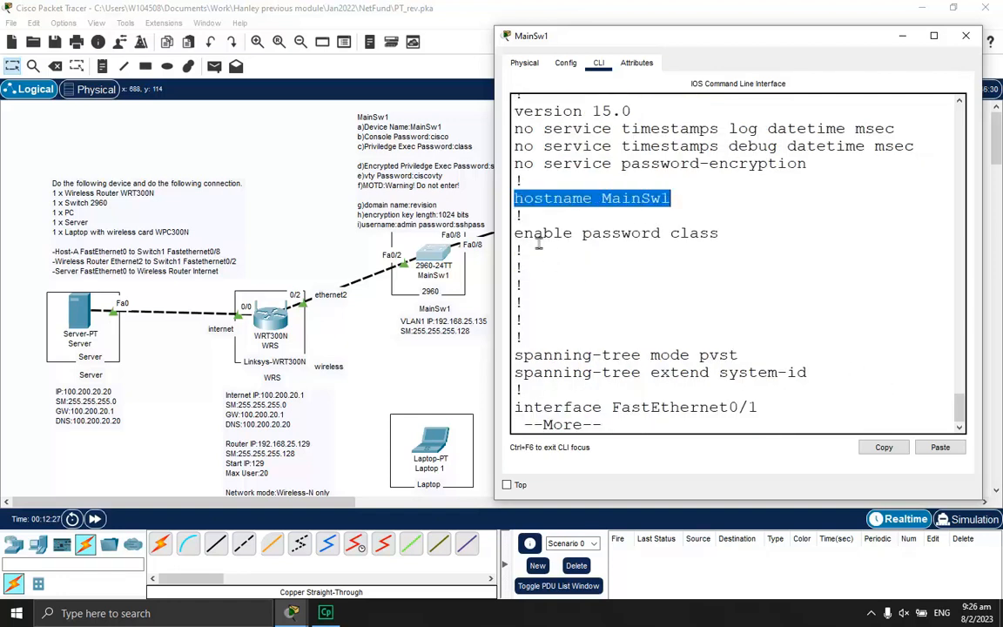
drag(517, 233, 732, 232)
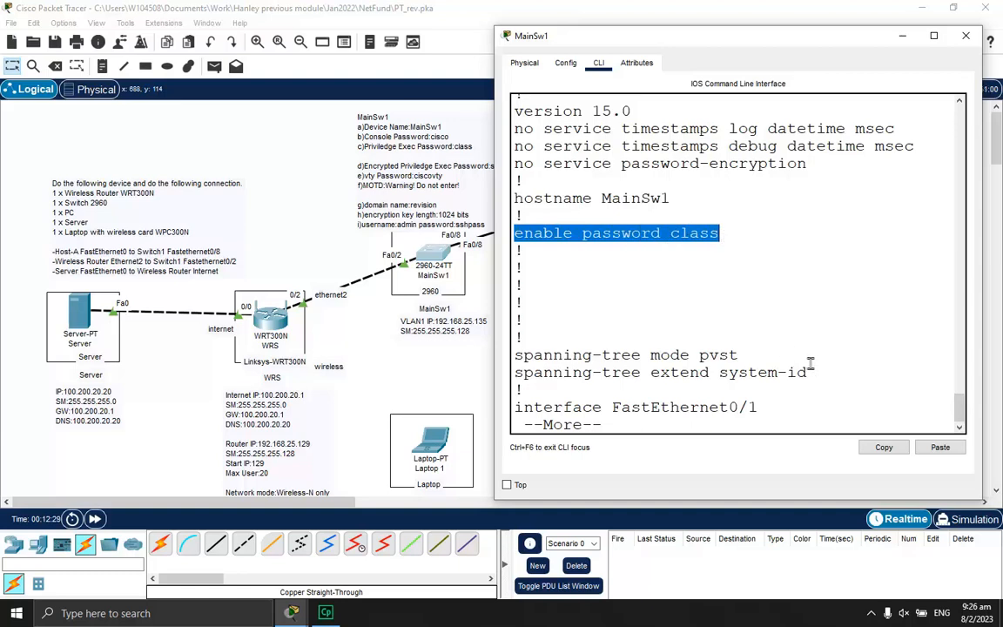
click(741, 305)
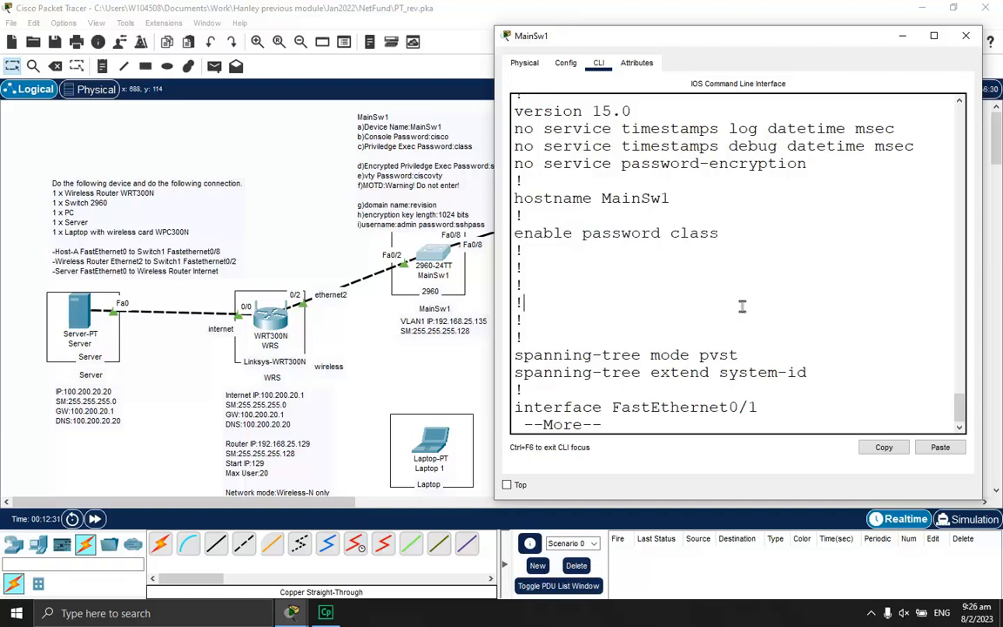
key(space)
key(space)
key(space)
key(space)
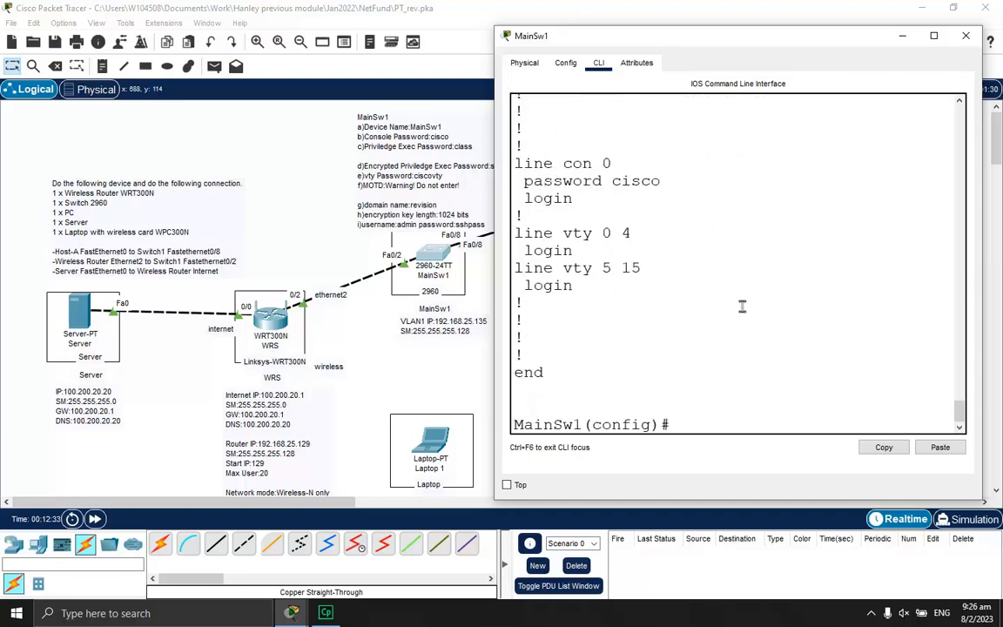
drag(515, 163, 662, 197)
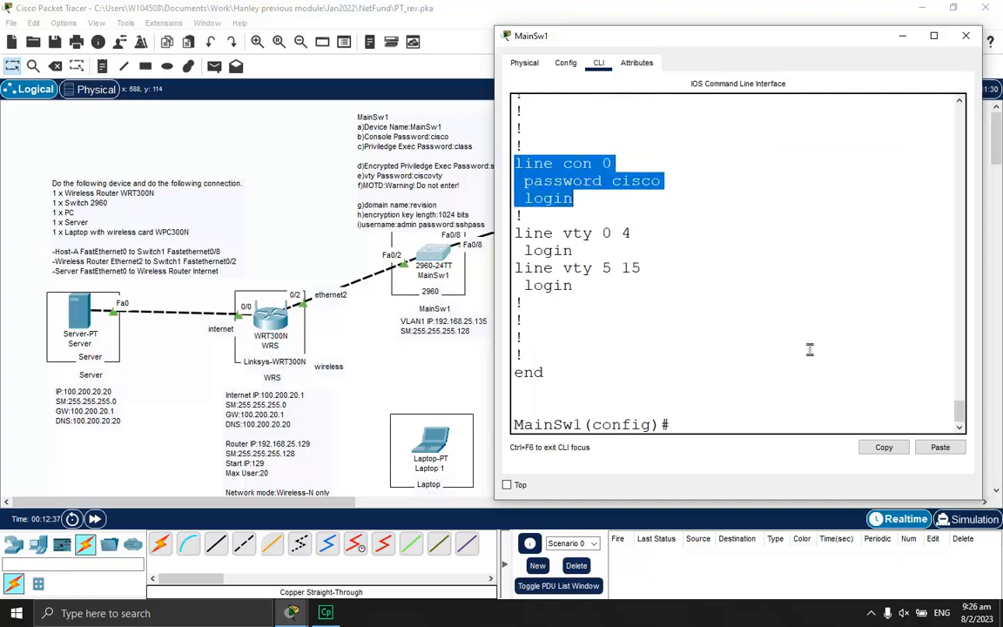
drag(657, 48, 703, 38)
click(785, 392)
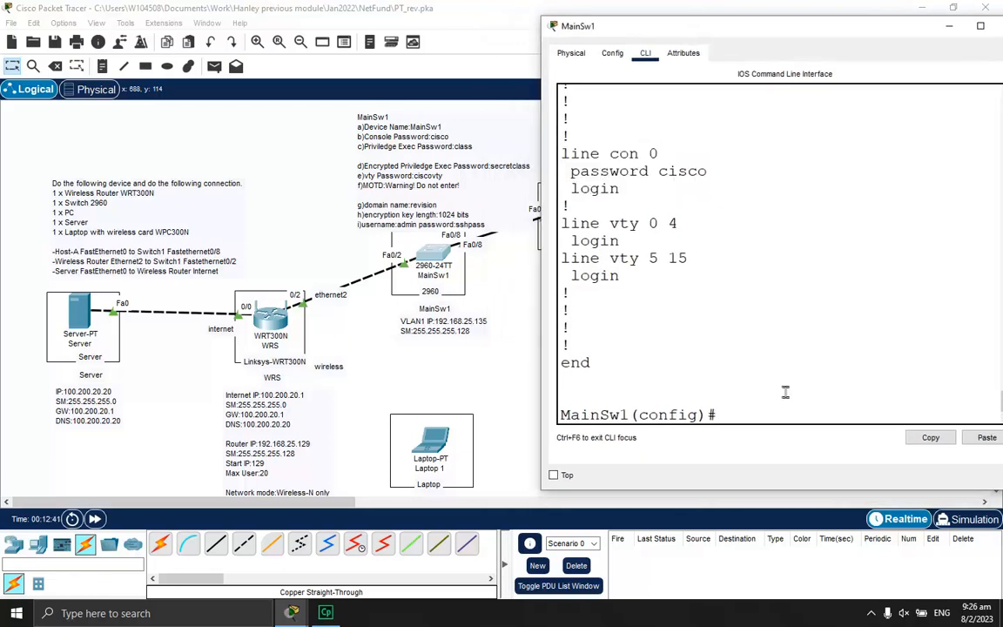
key(Return)
key(Return)
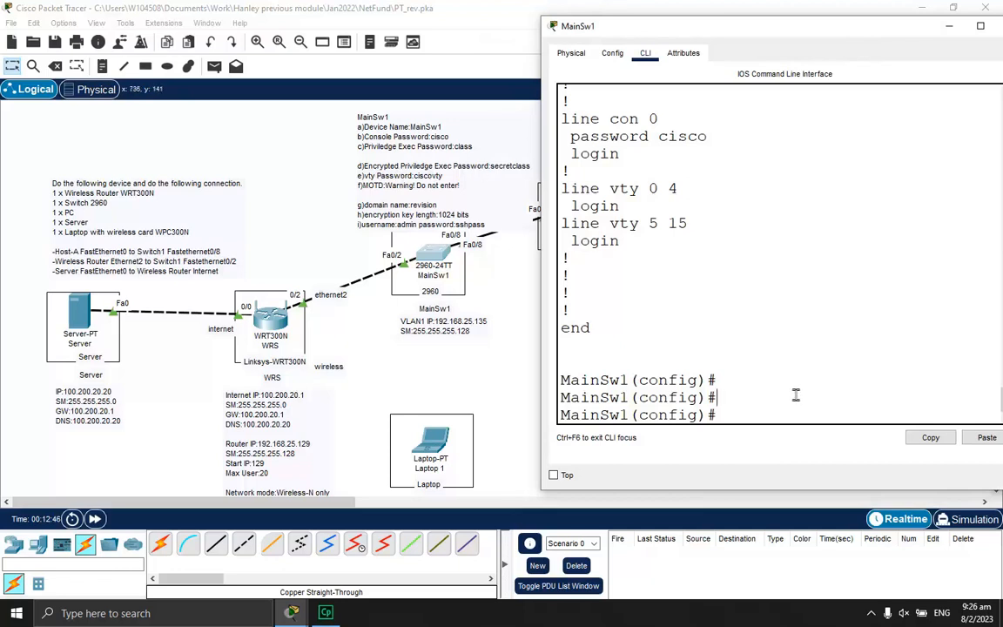
Set an enable secret, rerun 'do show run', and maximize the MainSw1 console
text(able secret secretclass)
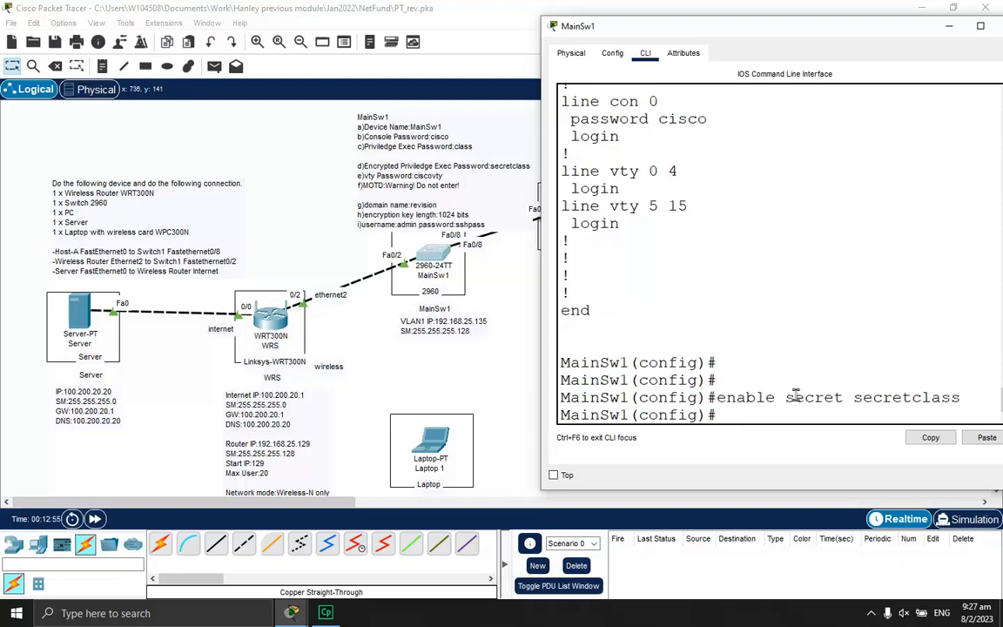
key(Return)
drag(685, 31, 684, 21)
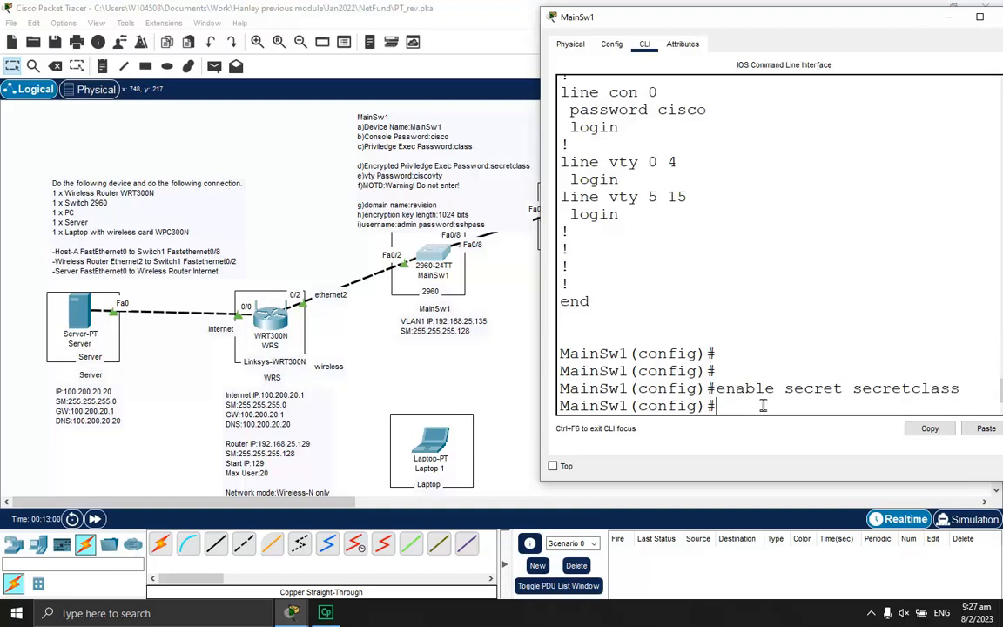
key(Return)
text(d)
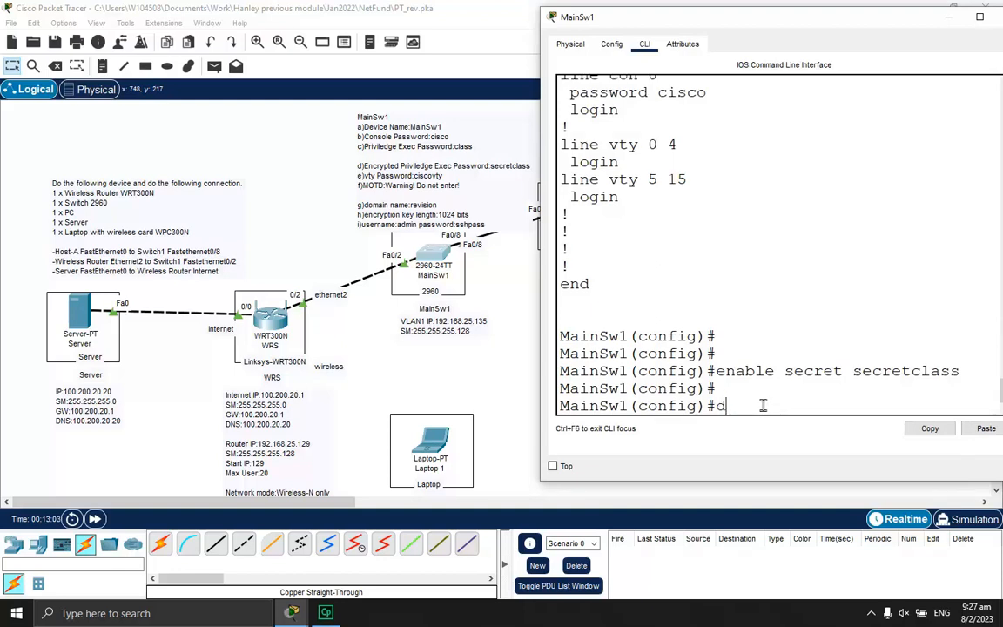
text(o show run)
key(Return)
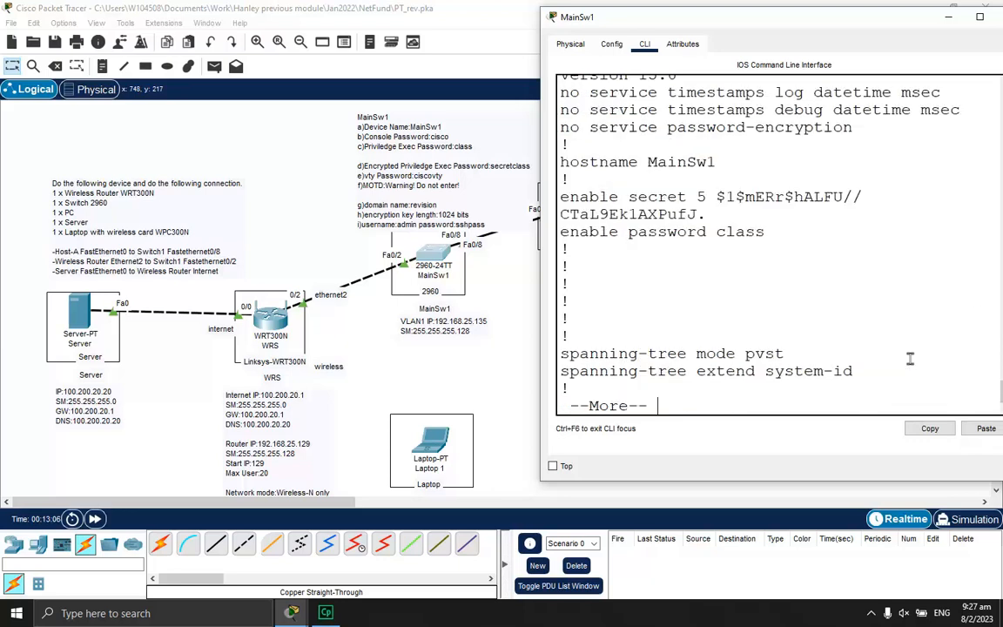
double_click(884, 15)
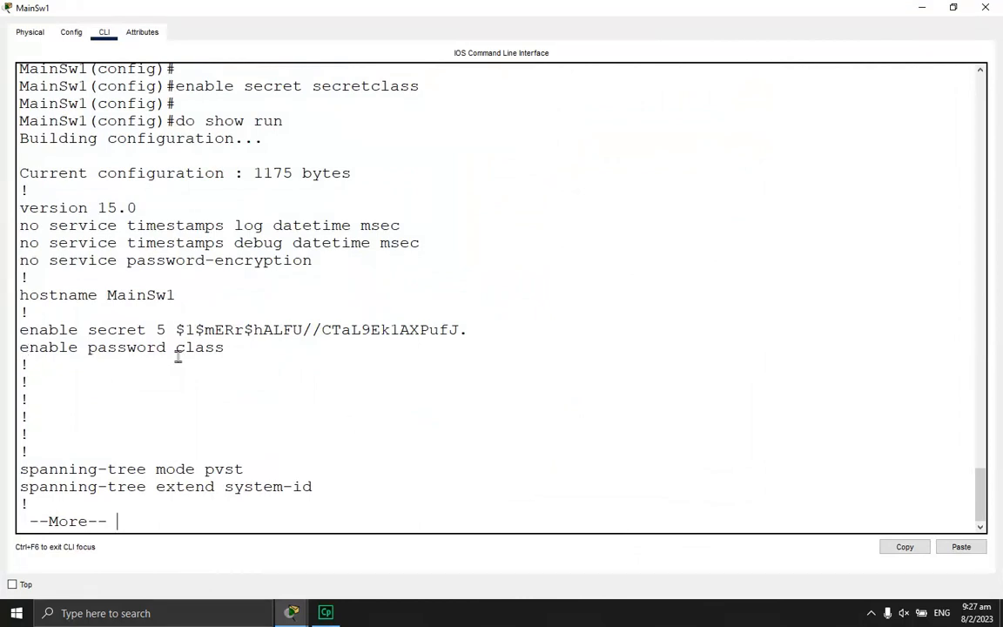
Highlight the plain enable password versus the secret hash, then tile the console beside the topology
drag(177, 349, 224, 350)
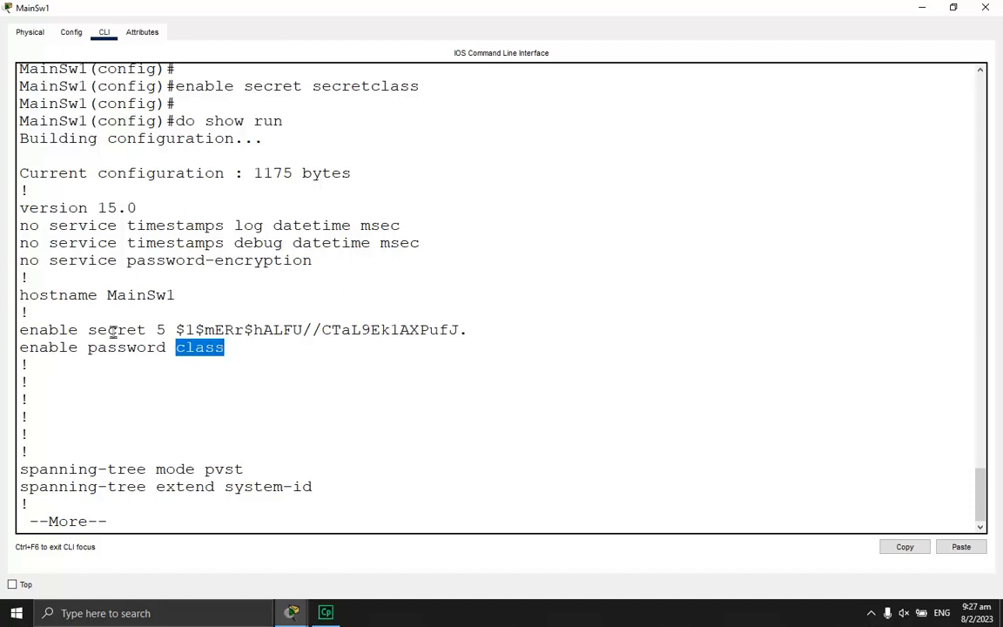
click(175, 330)
drag(175, 331, 467, 331)
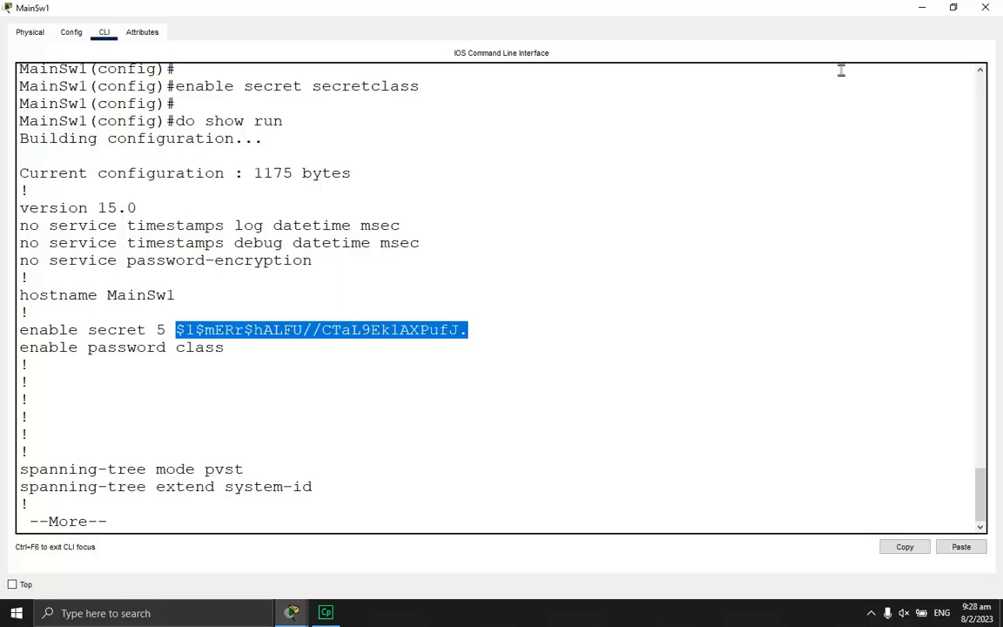
drag(766, 15, 1002, 170)
click(280, 217)
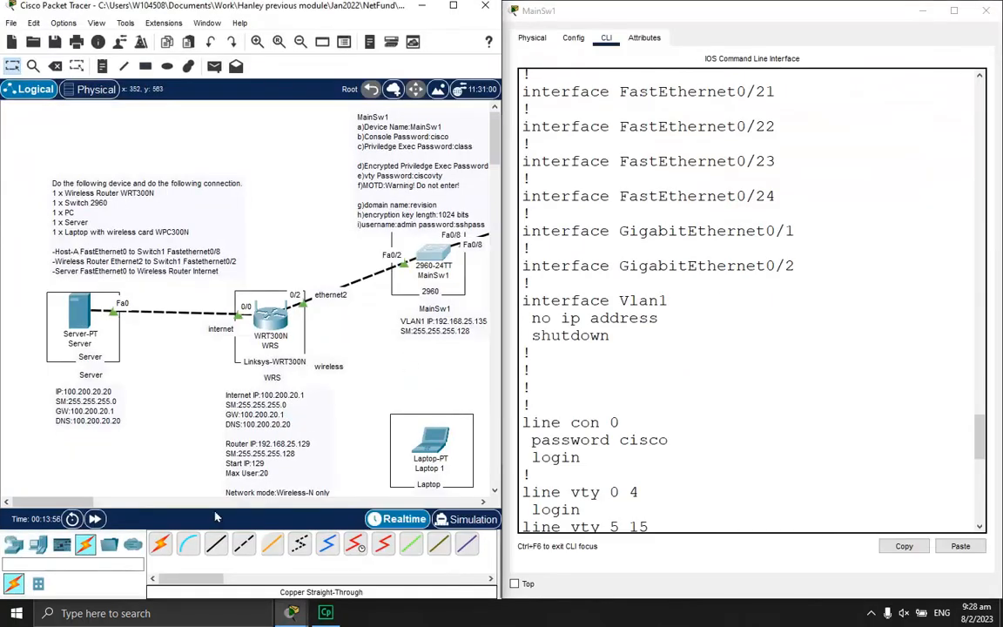
Quit the configuration listing and exit twice to end the MainSw1 console session
drag(68, 502, 80, 504)
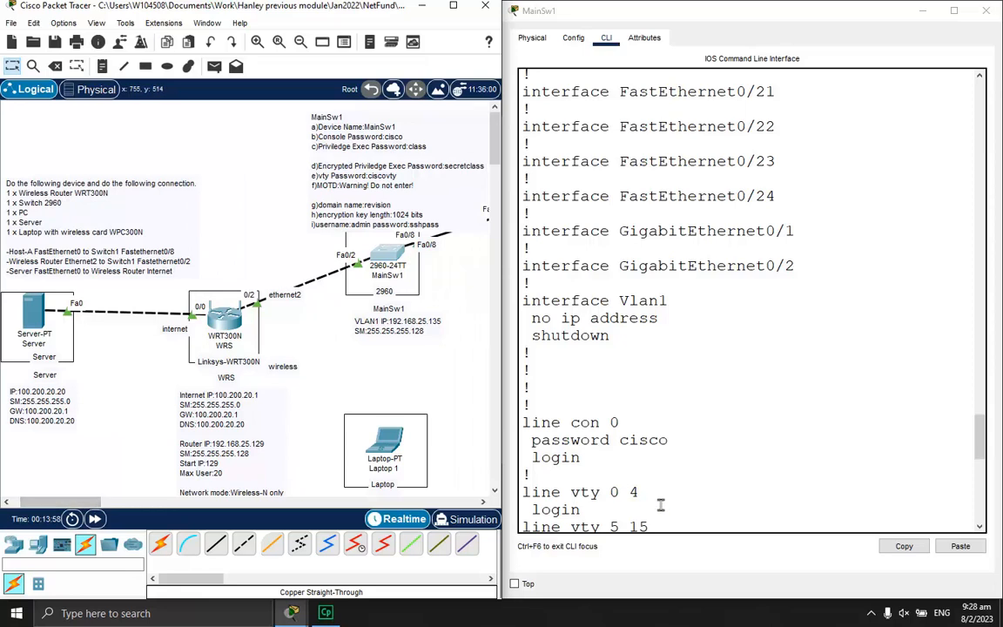
click(734, 511)
key(space)
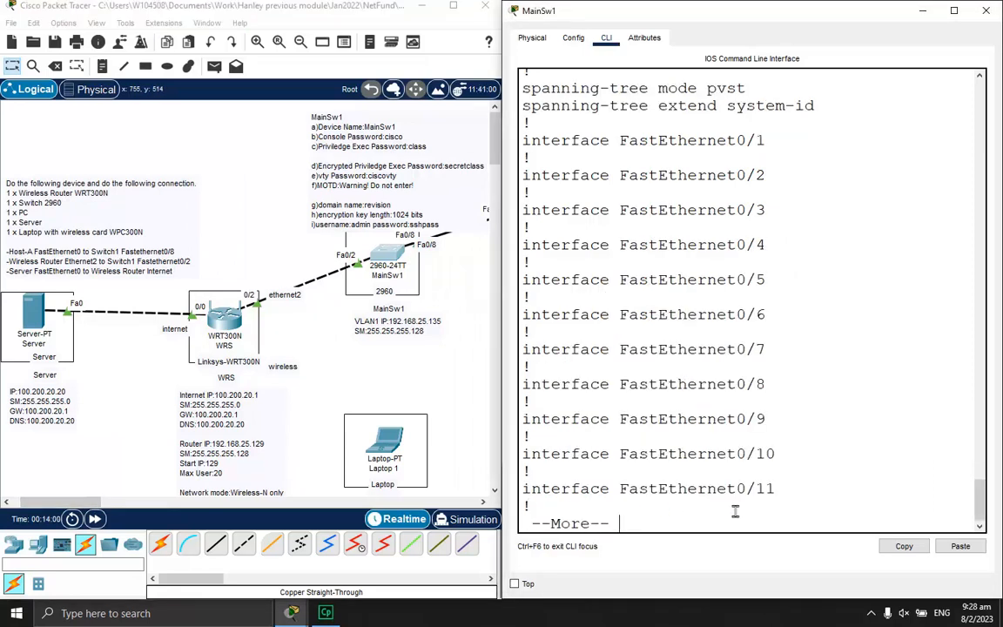
text(q)
text(\)
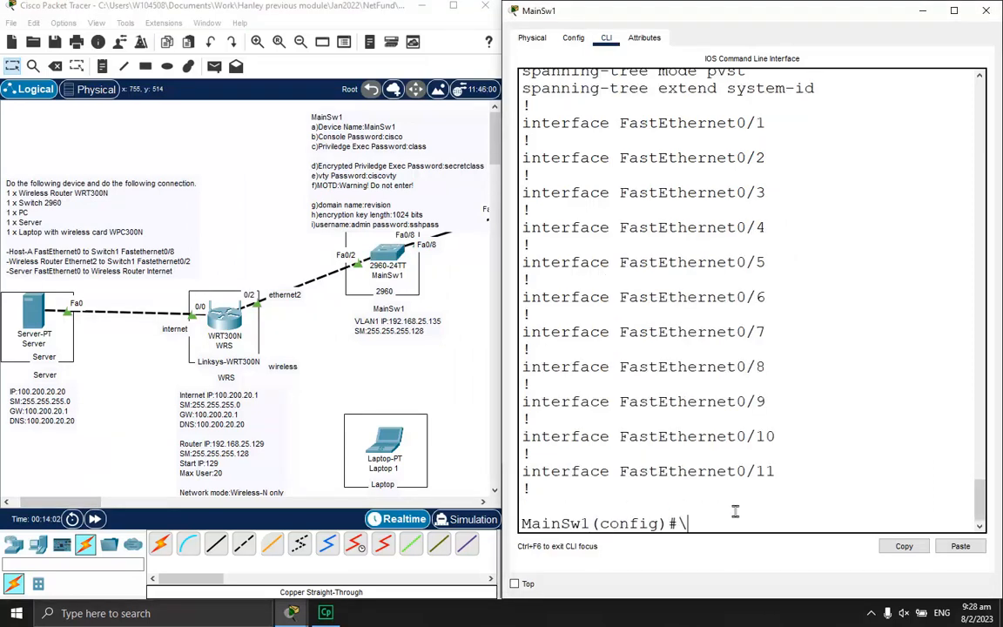
key(Return)
key(Return)
key(Return)
text(exit)
key(Return)
text(exit)
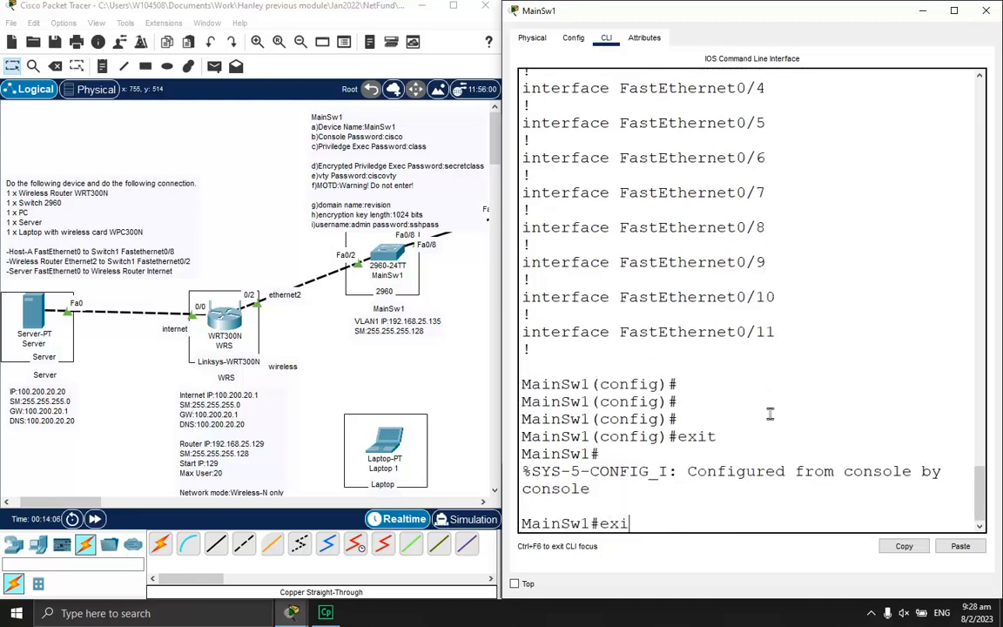
key(Return)
key(Return)
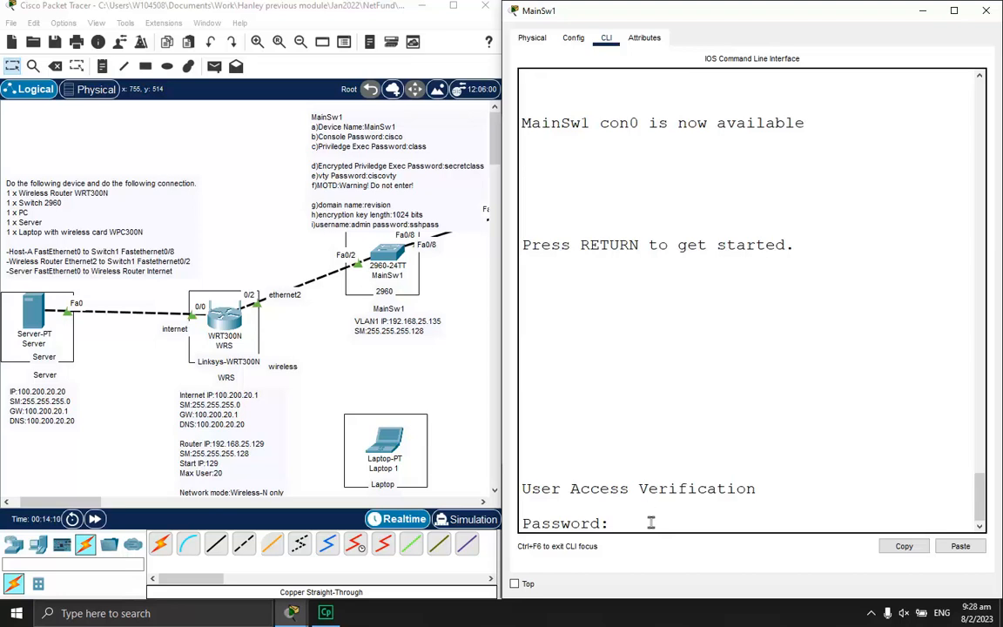
Log back in with the console password and reach privileged mode with the enable secret
text(cisco)
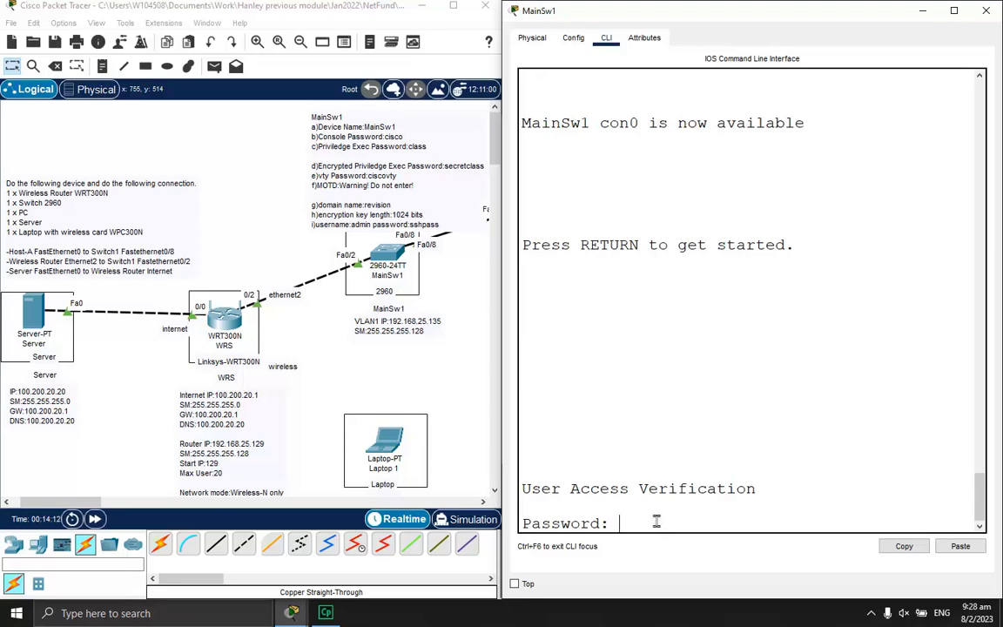
key(Return)
text(en)
key(Return)
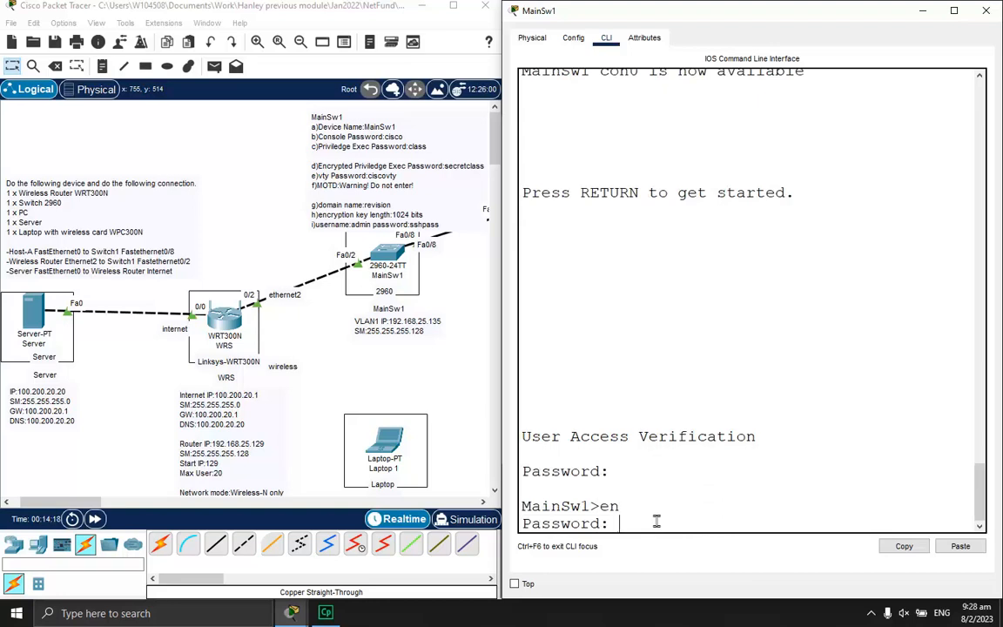
key(Return)
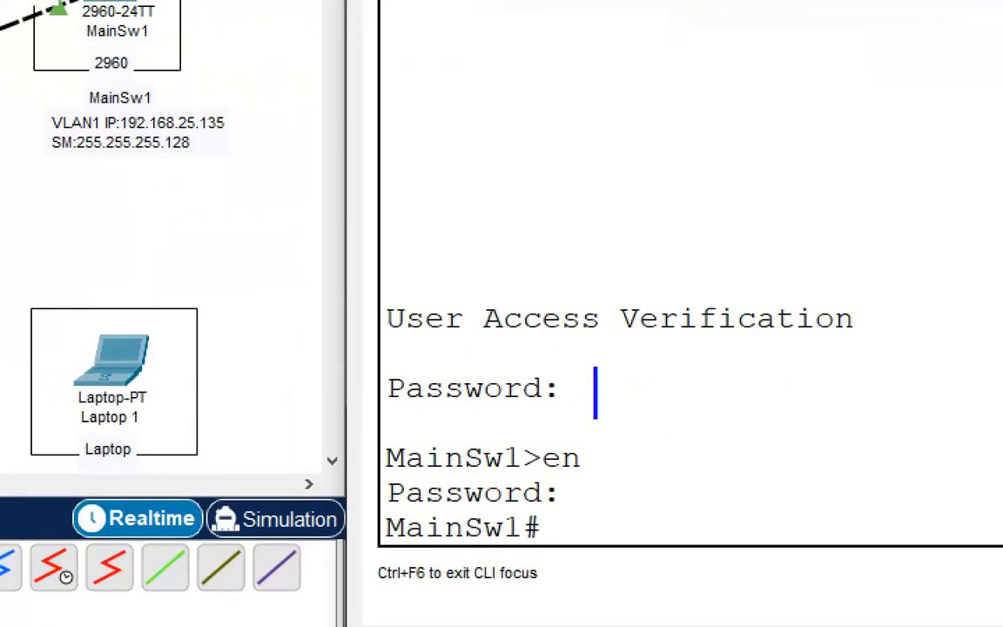
text(cisco)
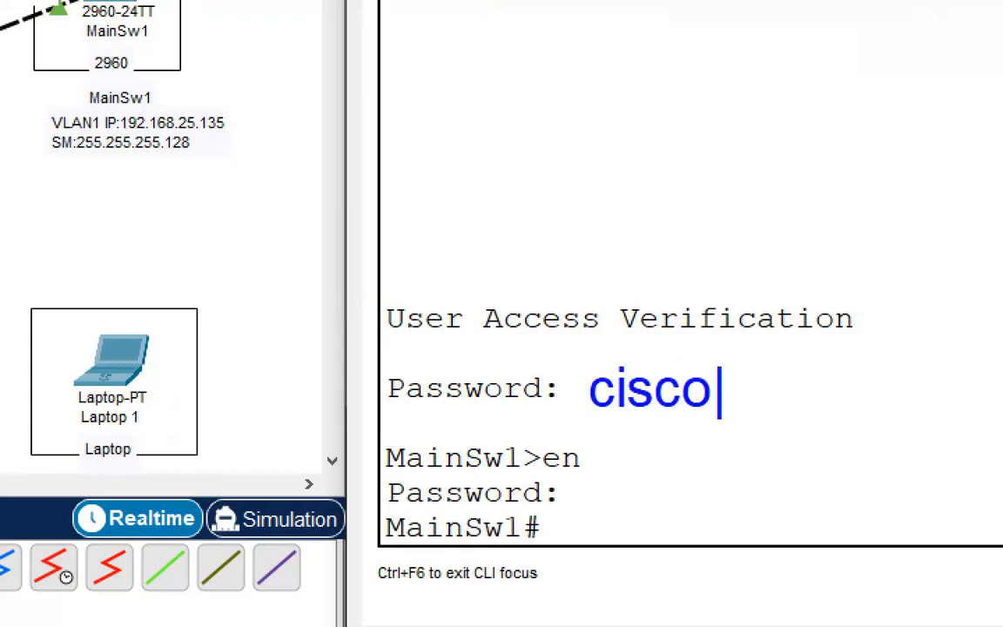
key(Escape)
text(t)
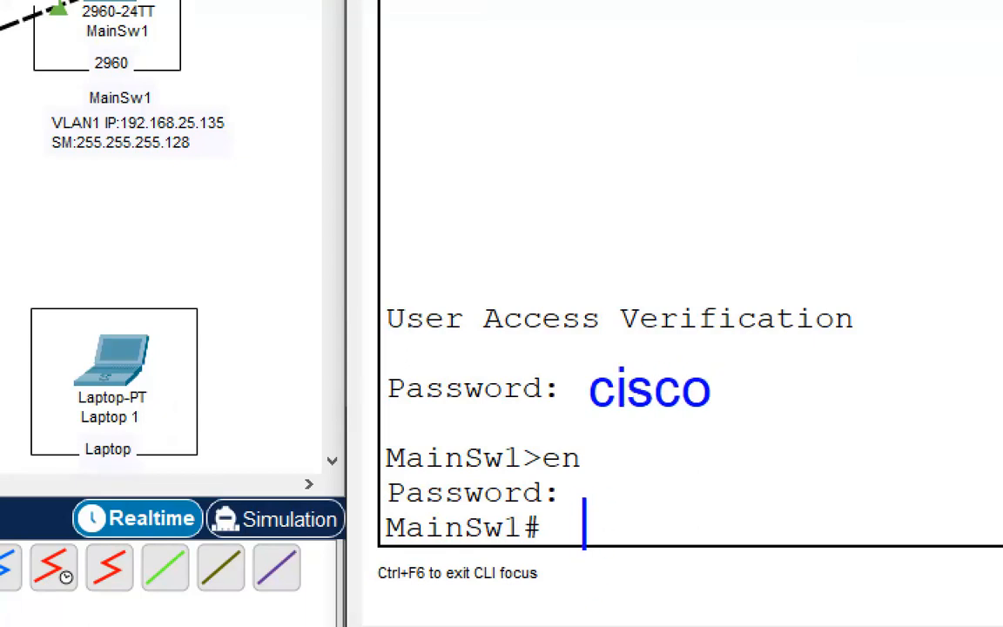
text(class)
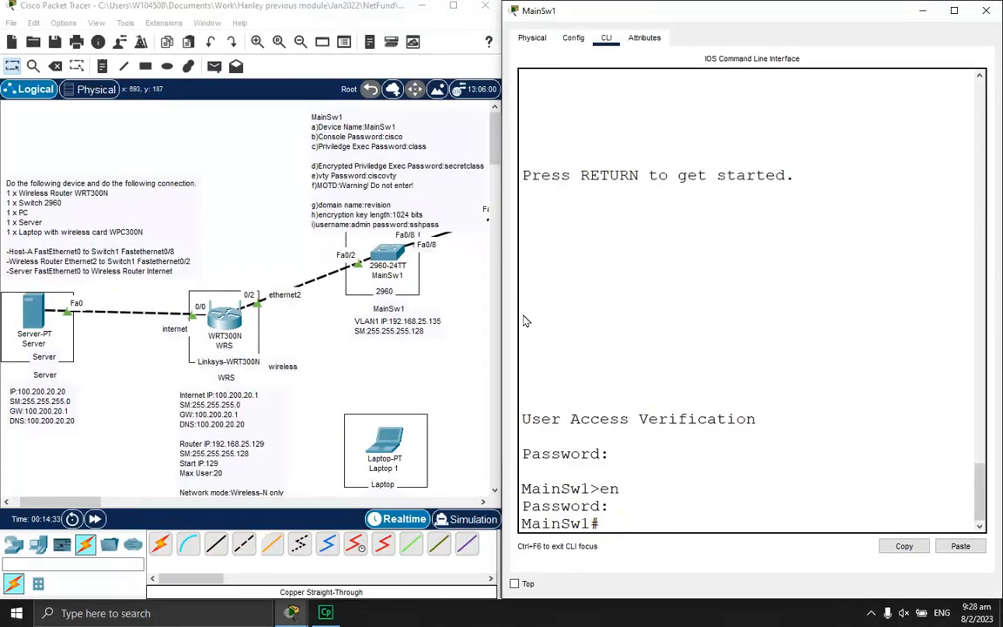
In global config, set vty lines 0 15 to use the vty password and require login
text(conf t)
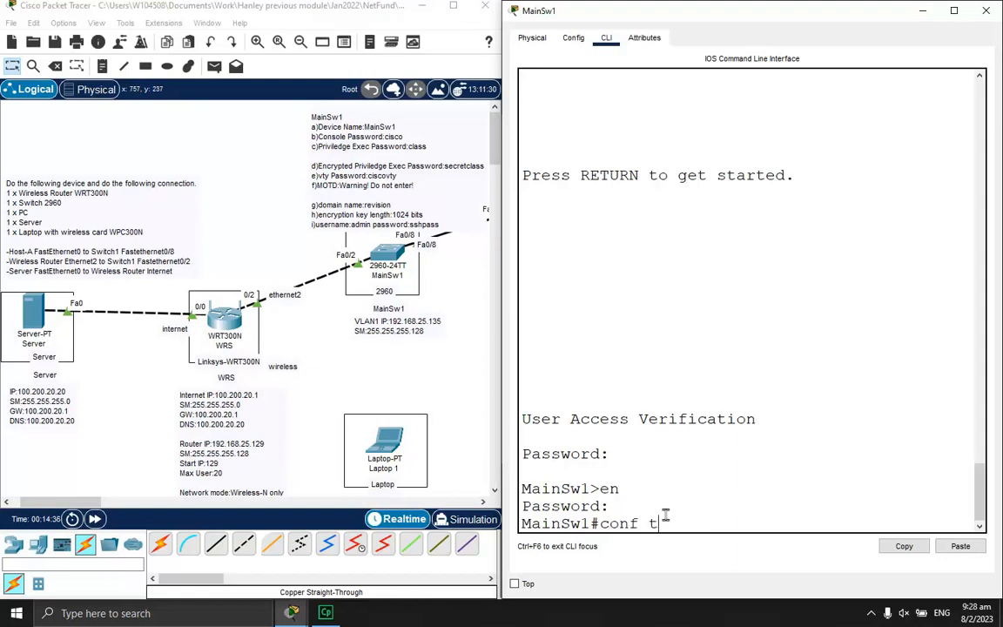
key(Return)
text(line)
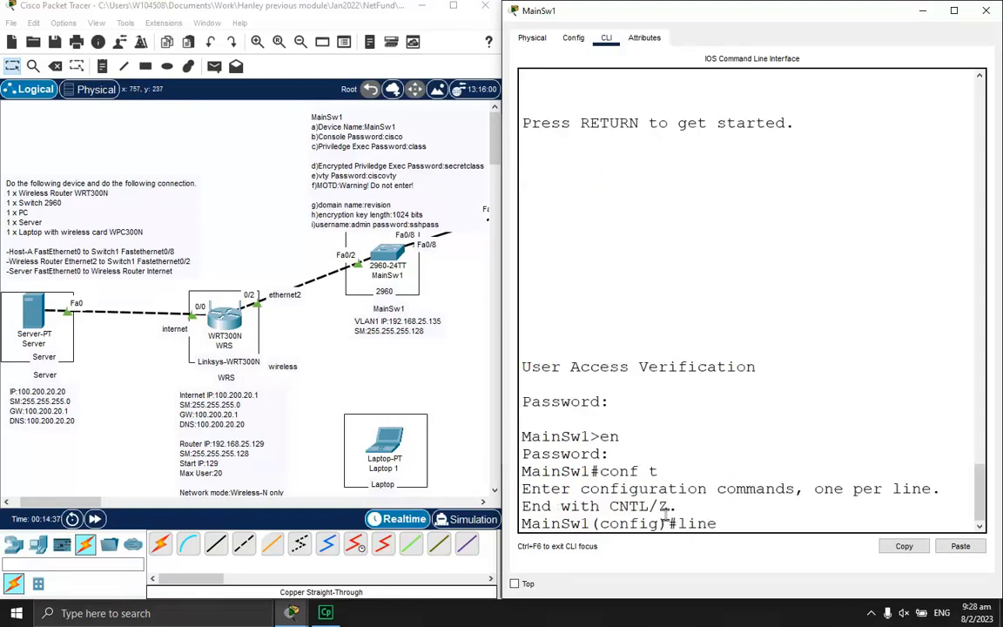
text( vty 0 16)
key(BackSpace)
text(5)
key(Return)
text(pass)
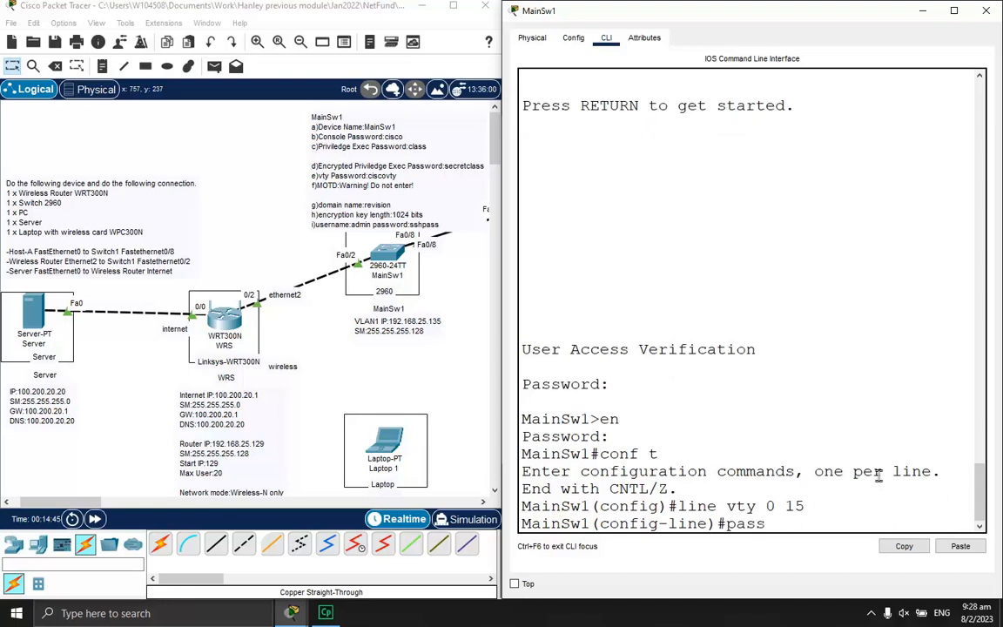
text(word ciscovty)
key(Return)
text(login)
key(Return)
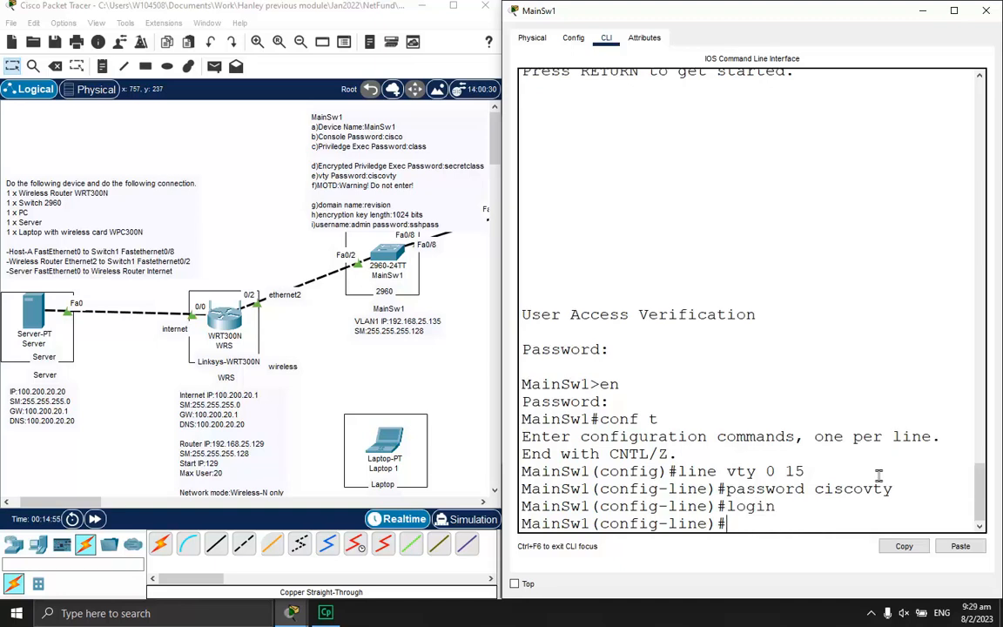
key(Return)
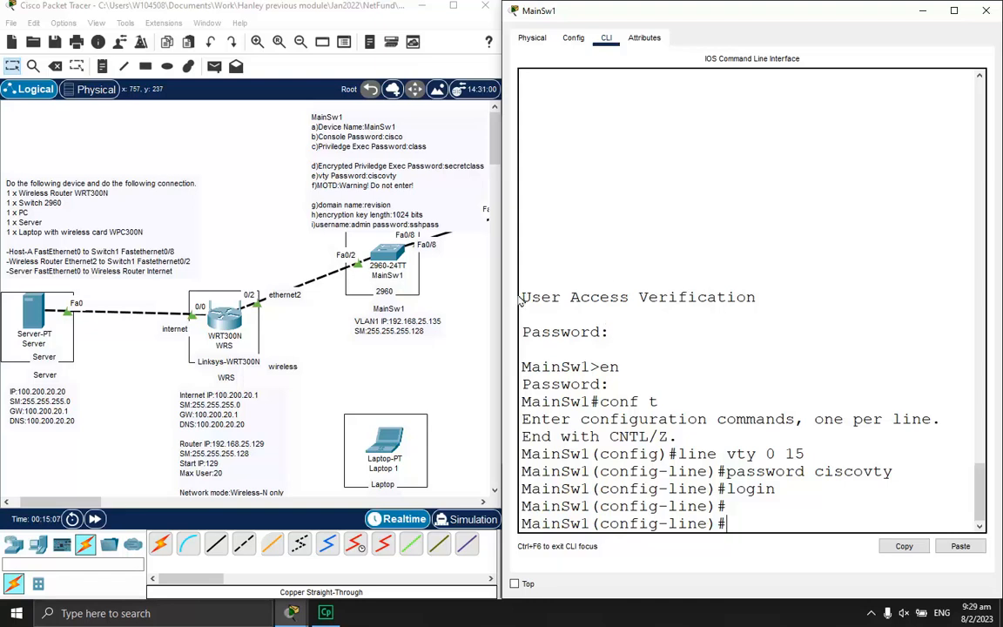
Type the MOTD banner command with text 'Warning! Do not enter!' and maximize the switch console
drag(528, 294, 759, 297)
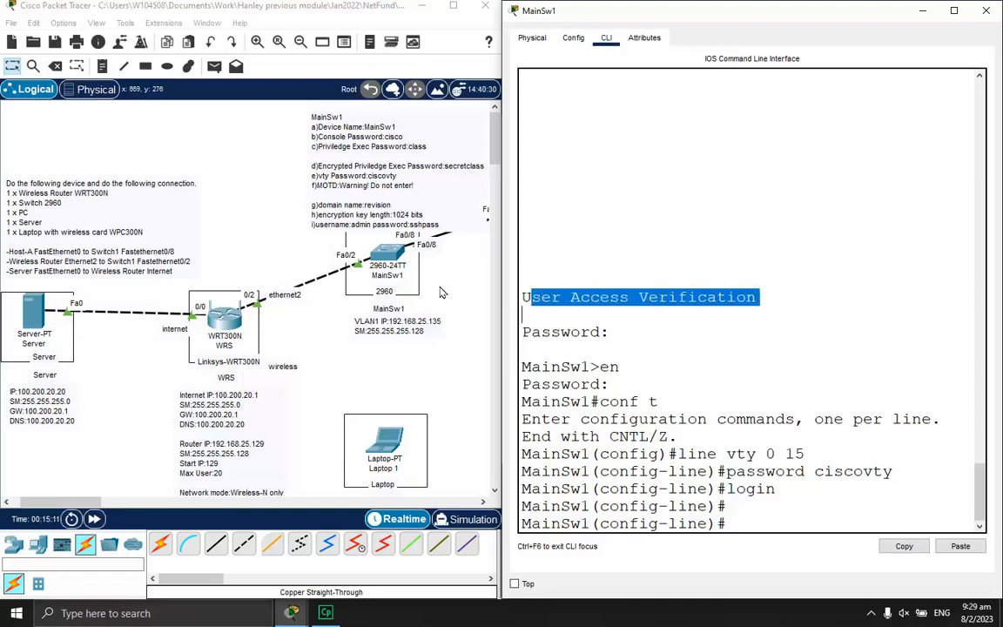
click(741, 532)
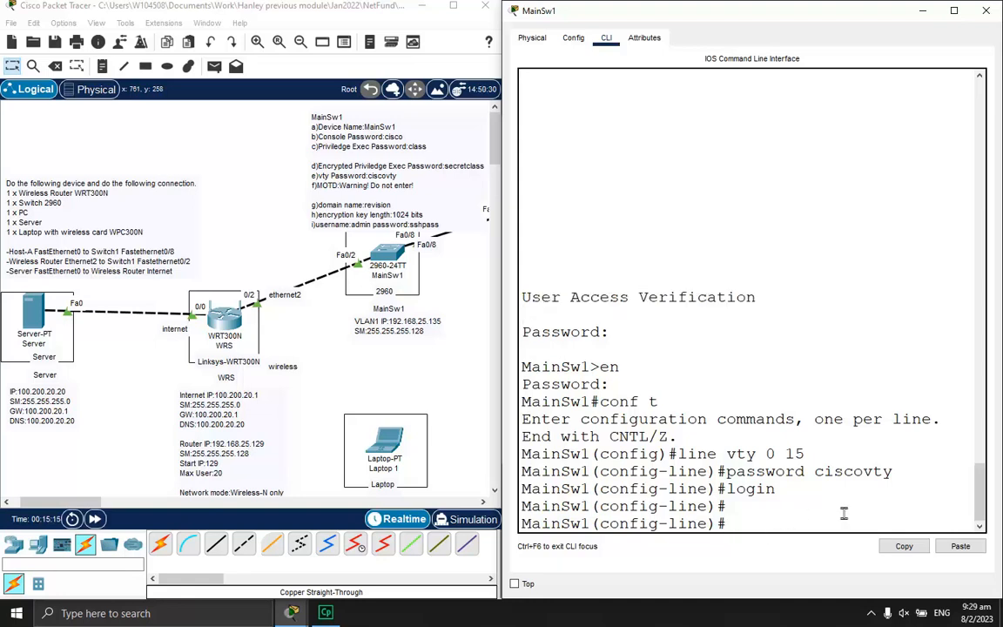
text(banner motd #)
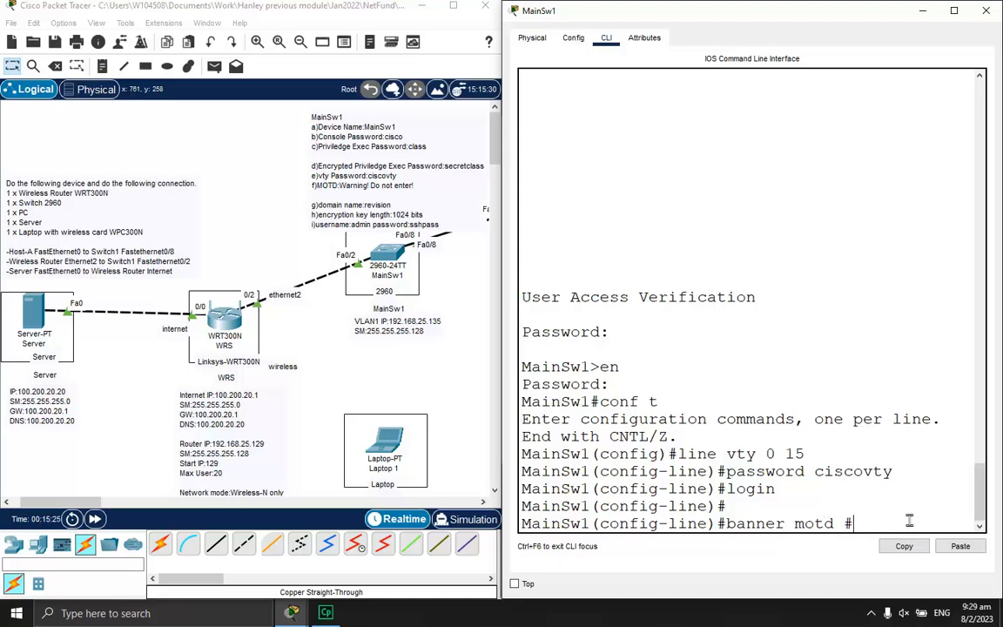
text(Warning! Do not enter!#)
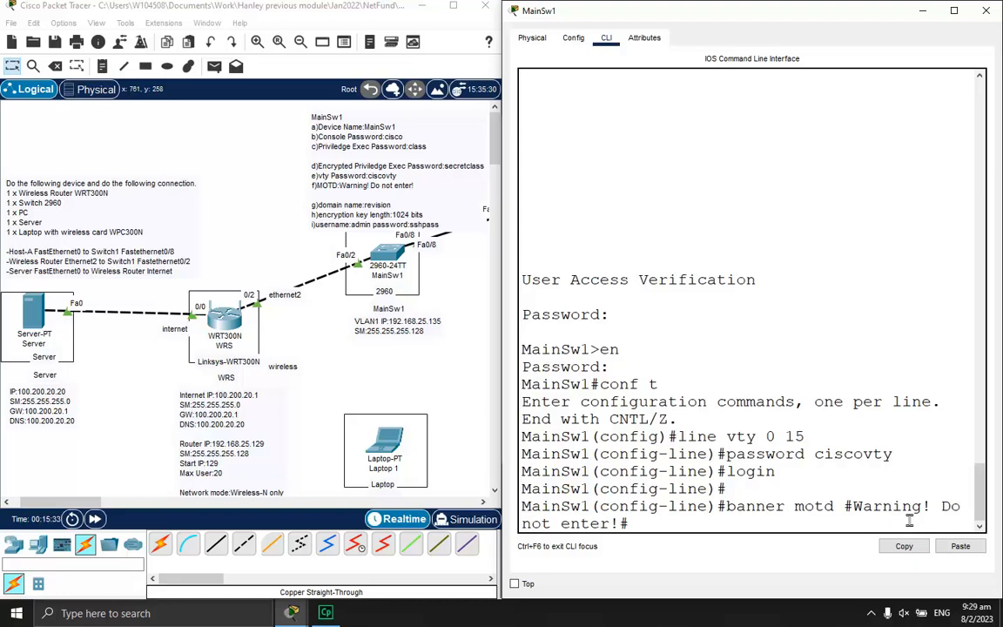
double_click(857, 11)
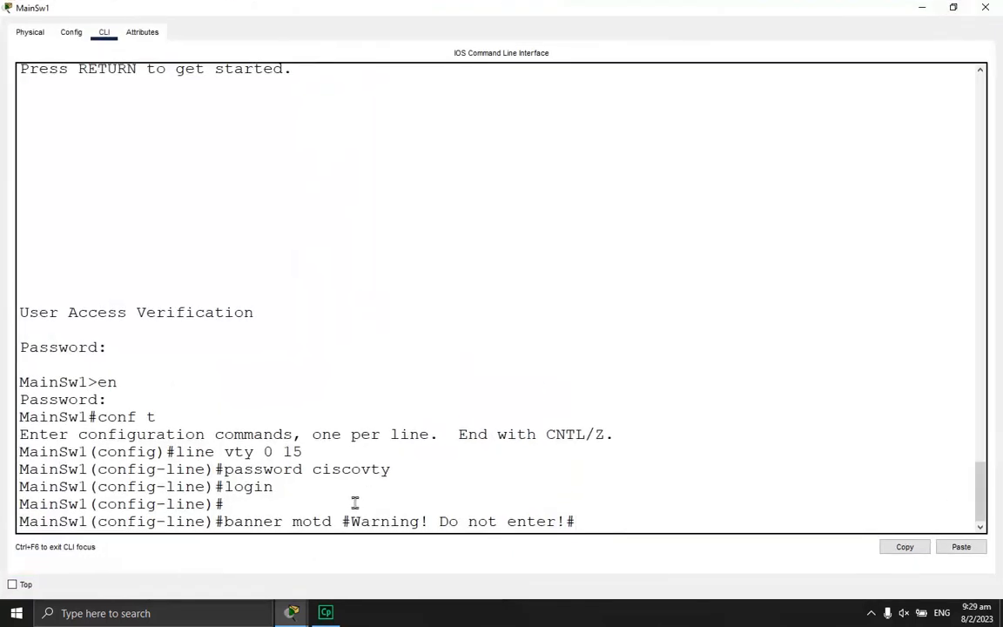
Apply the '#'-delimited MOTD banner 'Warning! Do not enter!'
drag(342, 520, 351, 520)
drag(563, 521, 575, 521)
click(634, 521)
key(Return)
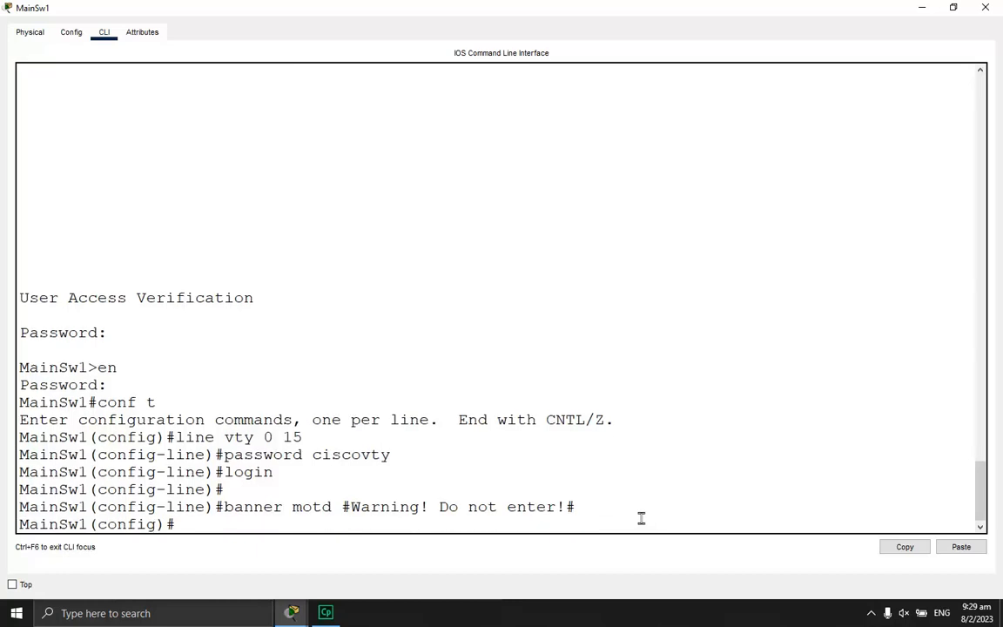
Exit configuration mode and the console session, then restart the console to show the banner
key(Return)
text(exit)
key(Return)
text(exit)
key(Return)
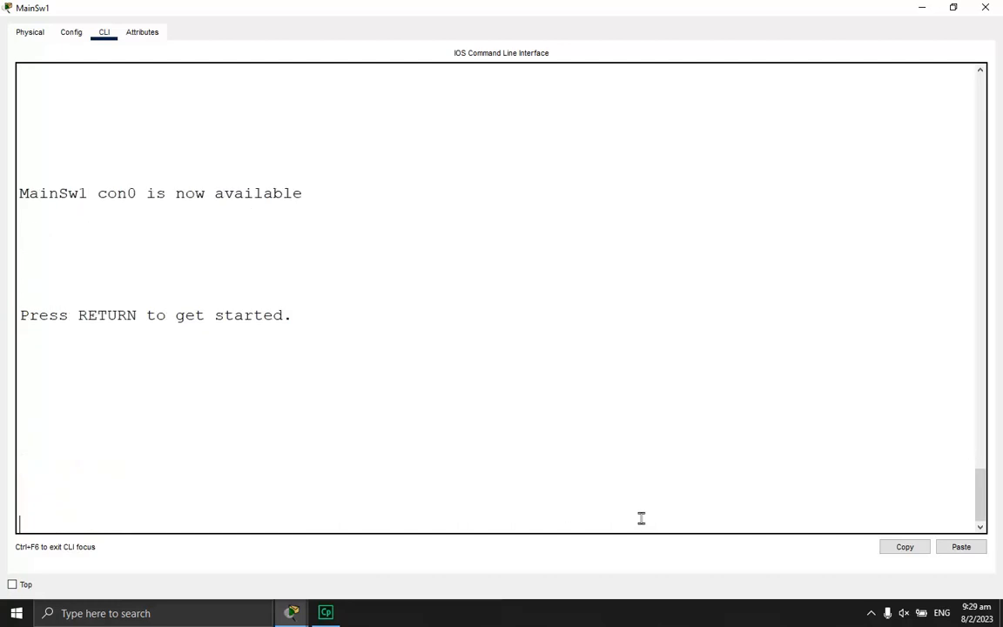
key(Return)
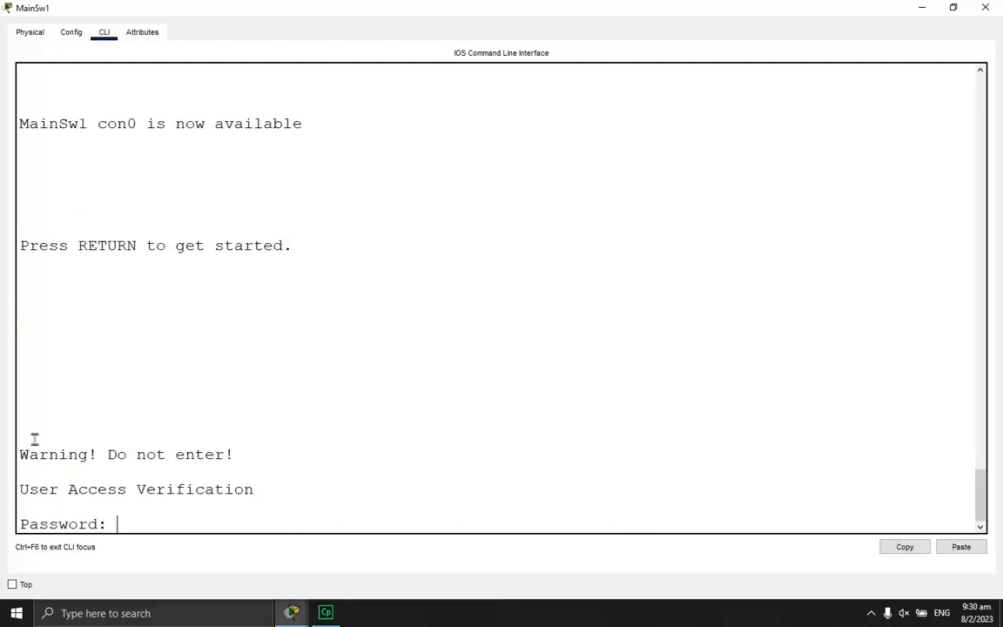
Log back in with the console and enable passwords and re-enter global configuration mode
drag(20, 454, 252, 454)
click(332, 515)
key(Return)
text(en)
key(Return)
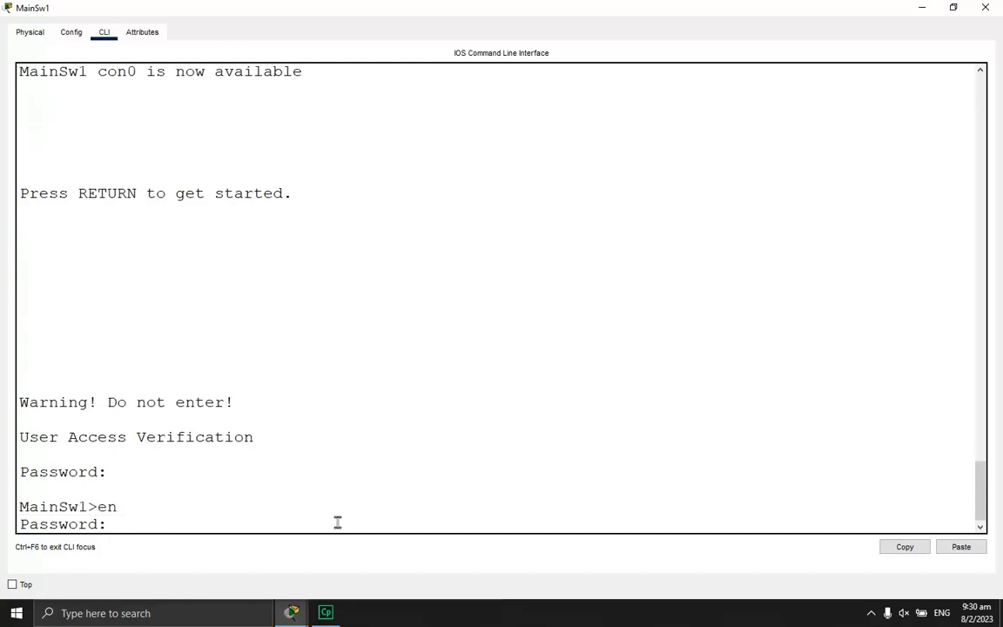
key(Return)
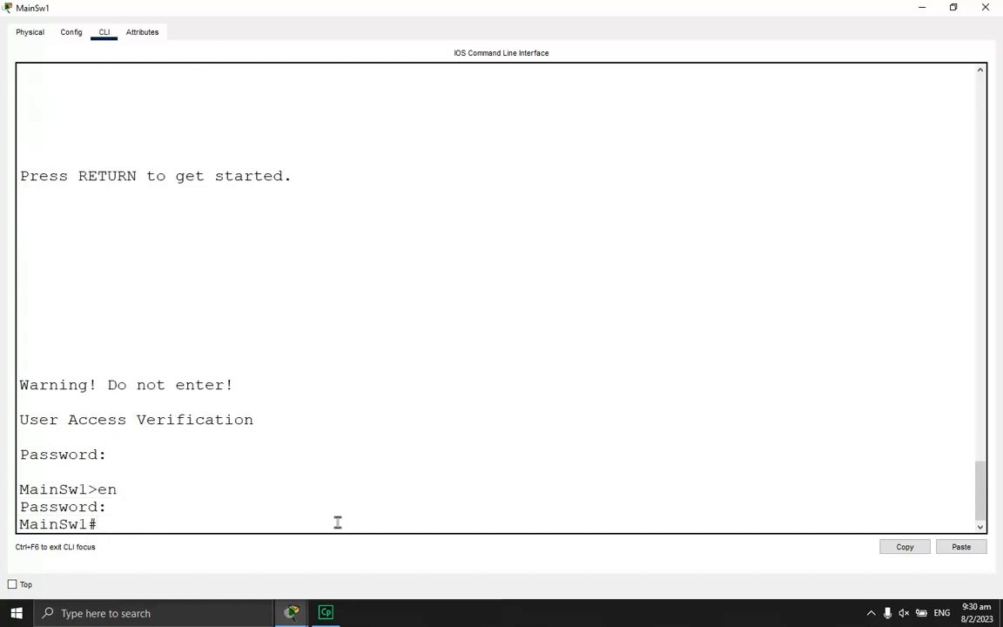
text(conf t)
key(Return)
Place the switch console beside the network topology window
drag(726, 7, 1002, 161)
click(111, 296)
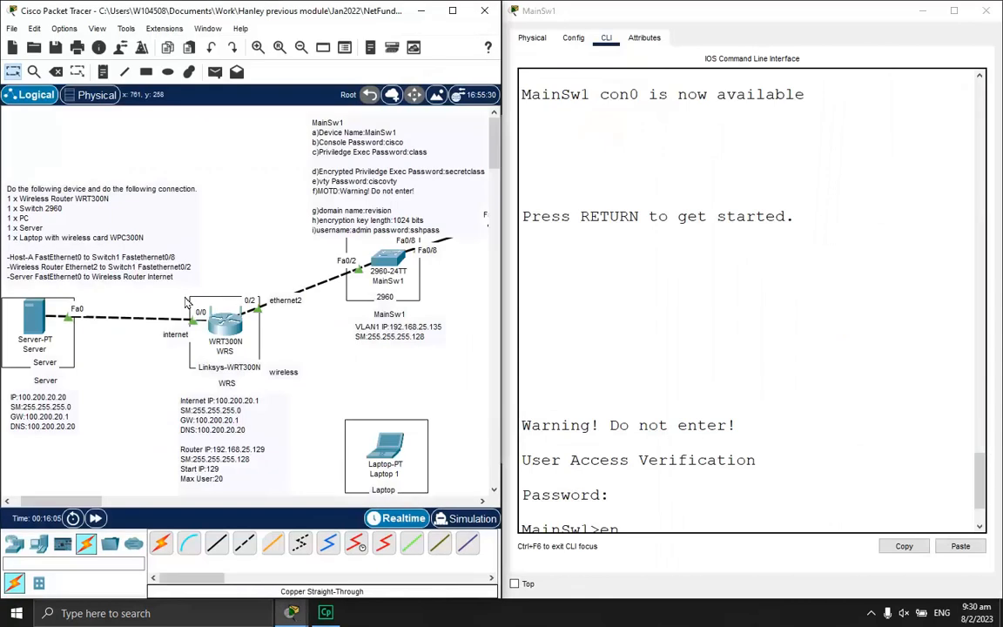
scroll(773, 352, up, 10)
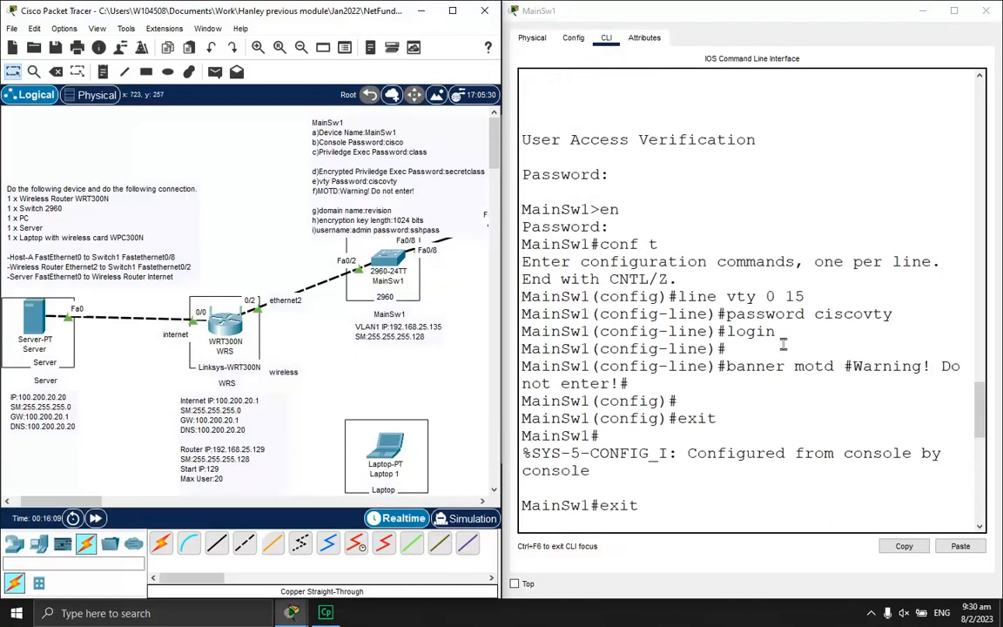
scroll(777, 349, down, 10)
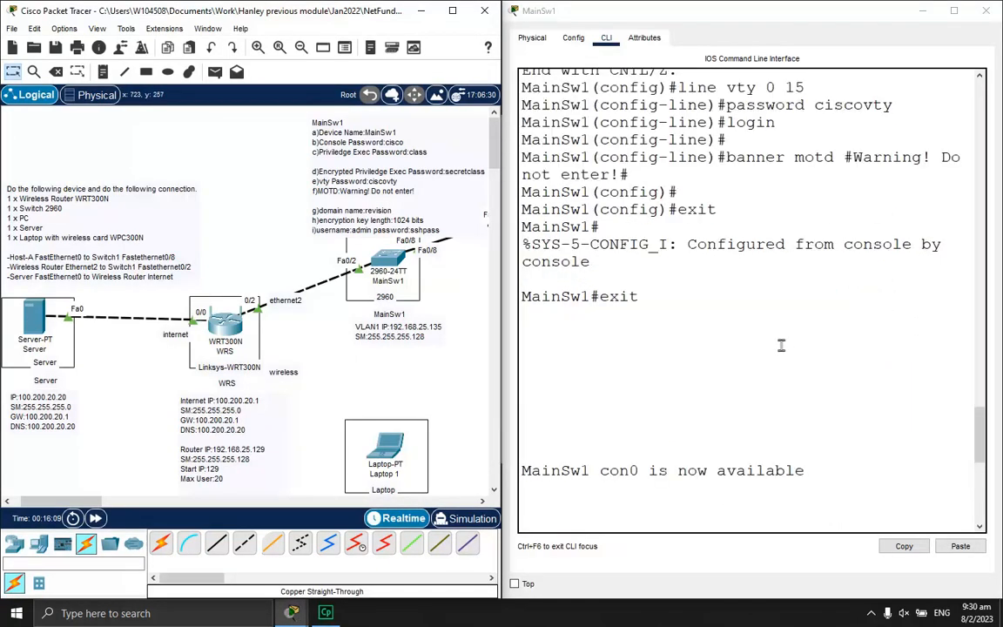
Enter interface vlan 1 and type ip address 192.168.25.135 255.255.255.128
click(768, 512)
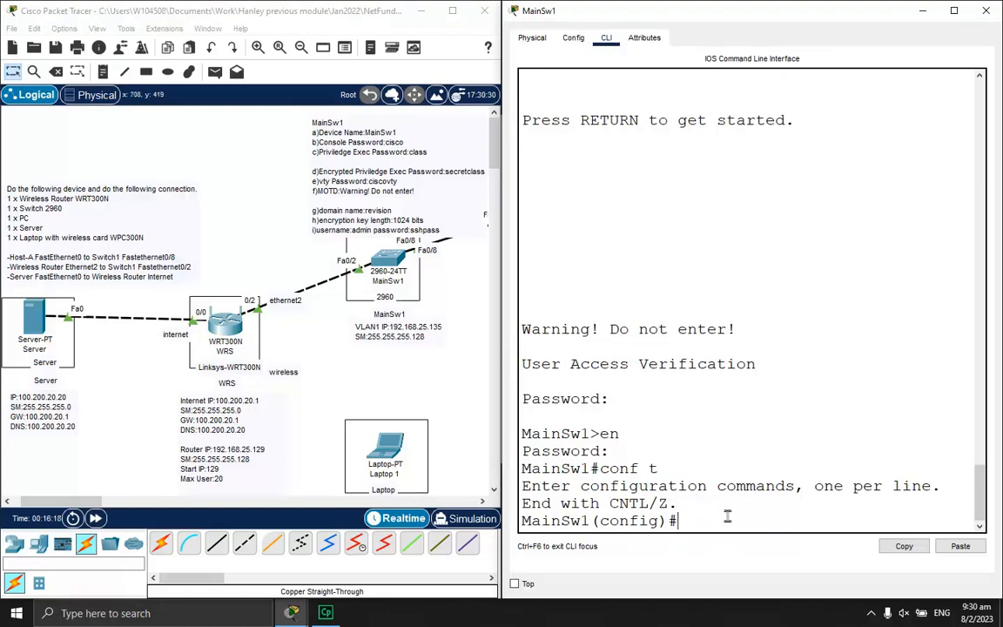
text(nterface)
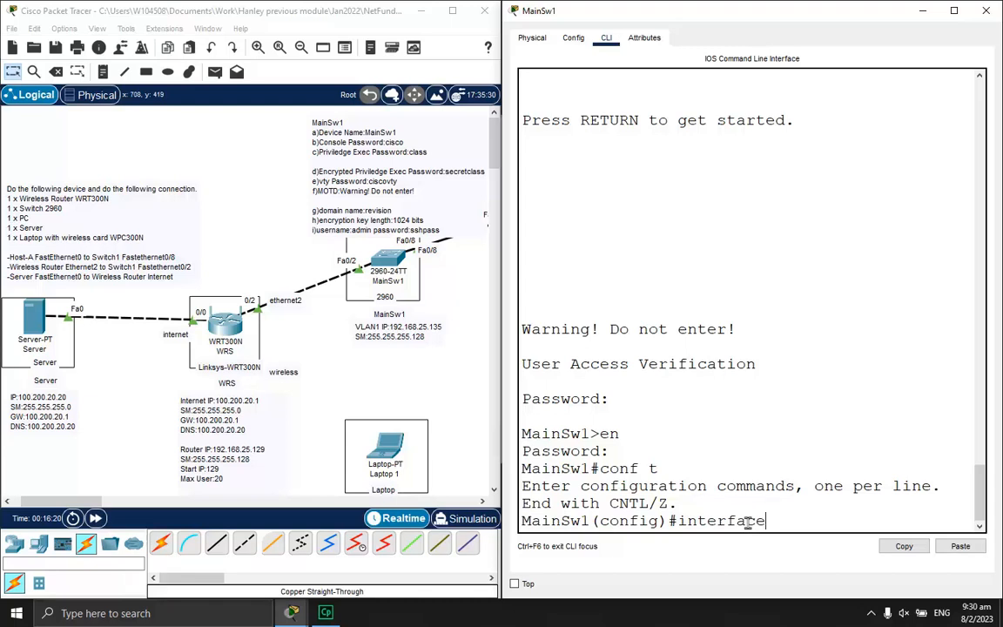
text( vlan 1)
key(Return)
text(ip address)
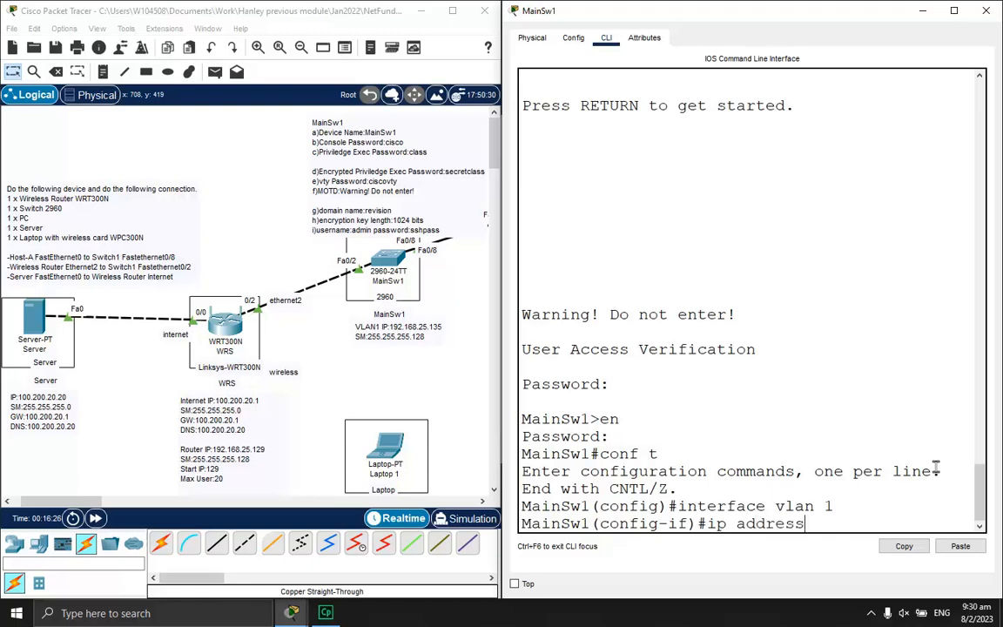
text( 192.168.25.)
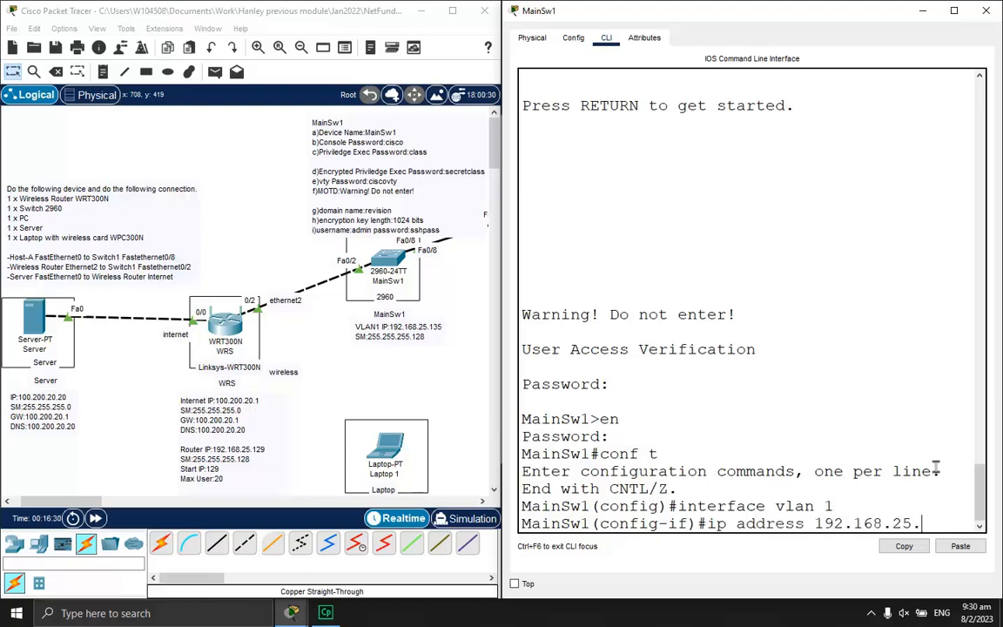
text(135 255.255.25)
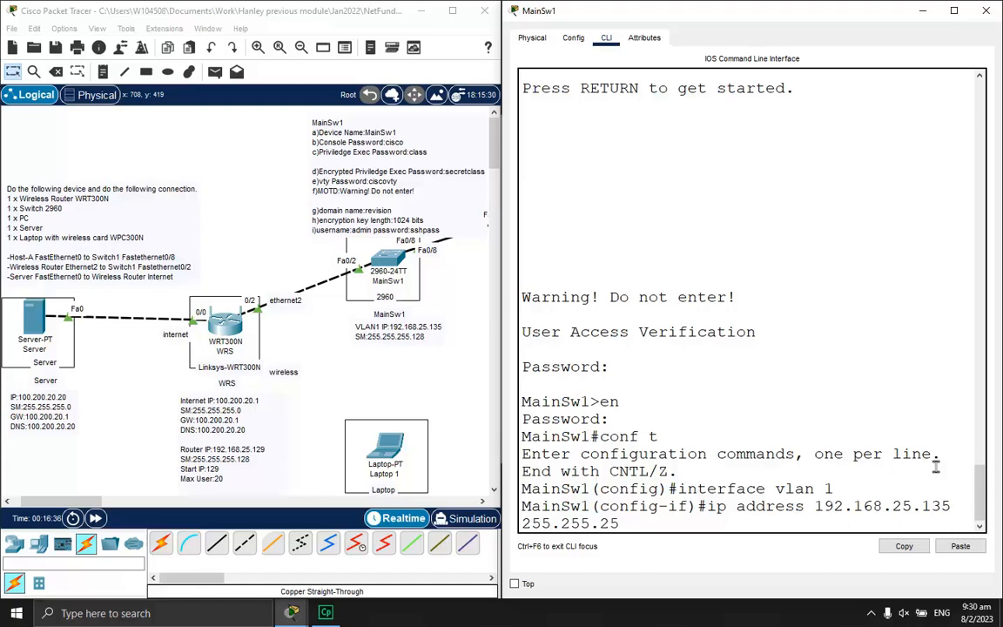
text(5.128)
Apply the VLAN 1 address and bring the interface up with no shut
double_click(859, 10)
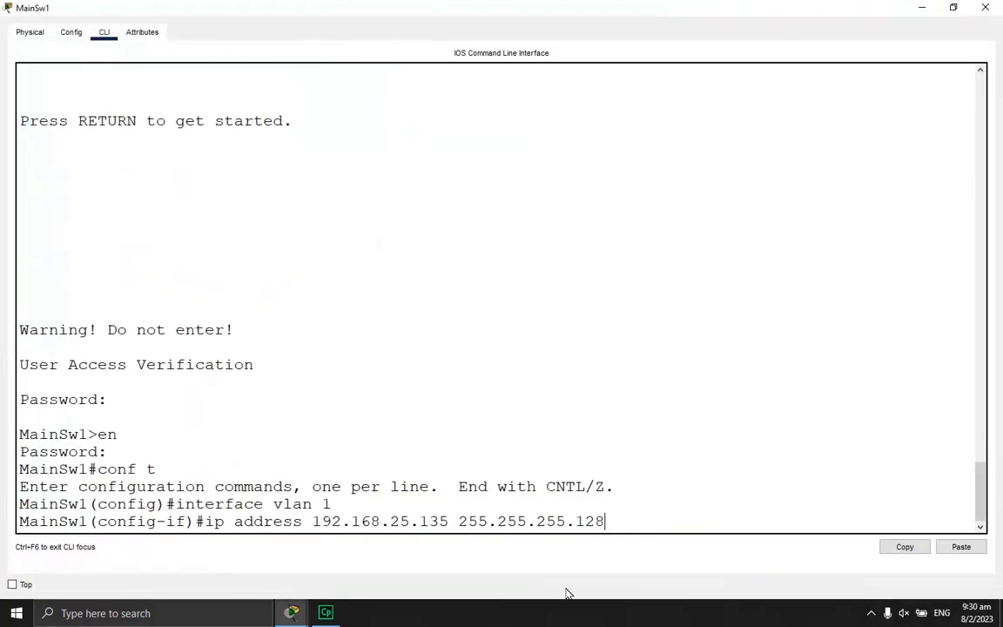
key(Return)
text(no shut)
key(Return)
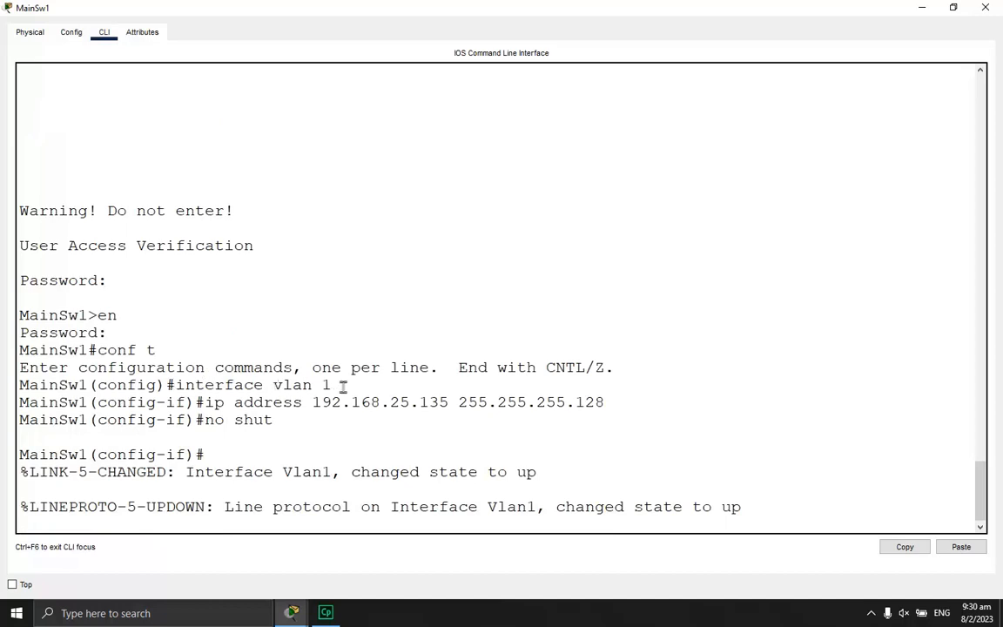
Briefly check the network topology, then return to the switch console
drag(322, 402, 586, 403)
click(292, 612)
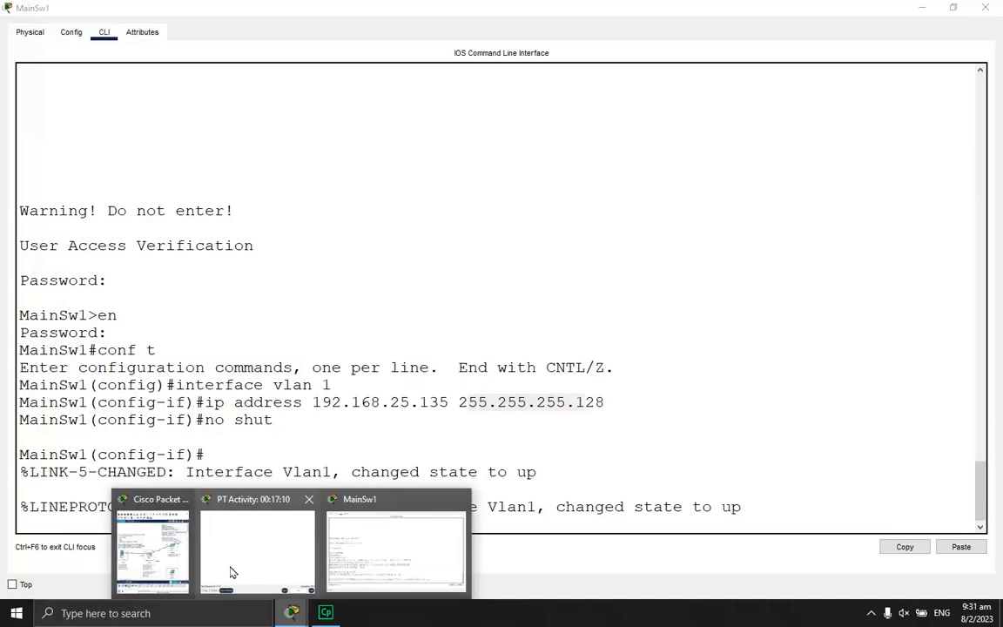
click(153, 548)
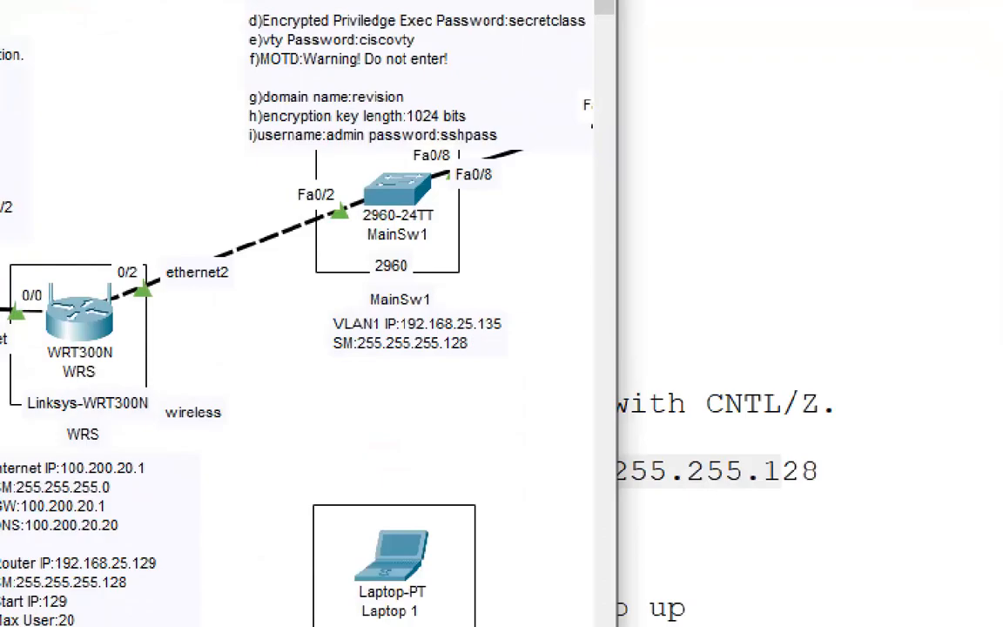
mouse_move(450, 302)
mouse_down()
mouse_move(360, 302)
mouse_move(501, 378)
mouse_move(417, 287)
mouse_up()
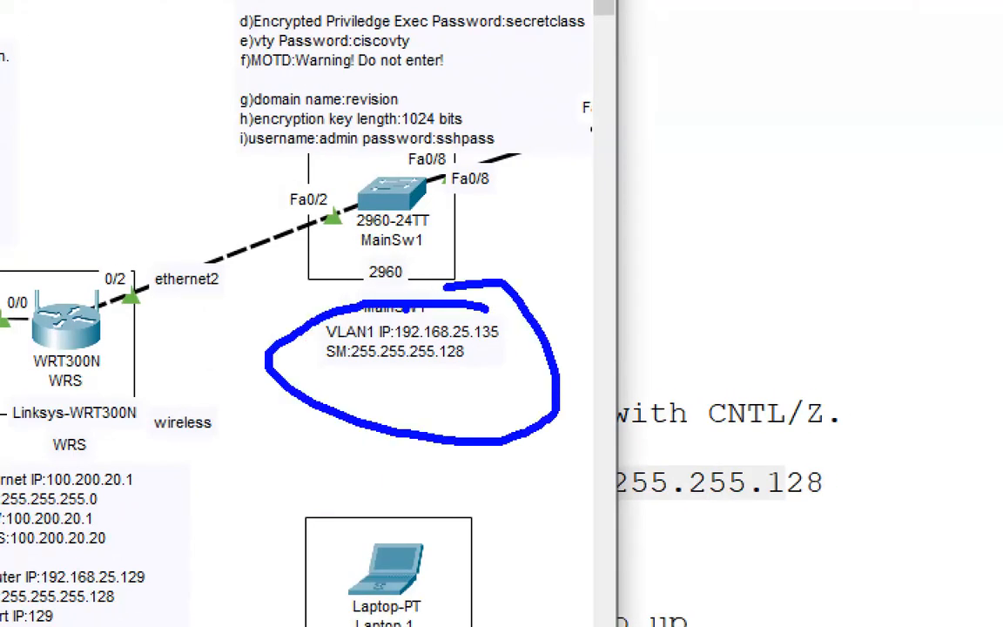
key(Escape)
click(643, 464)
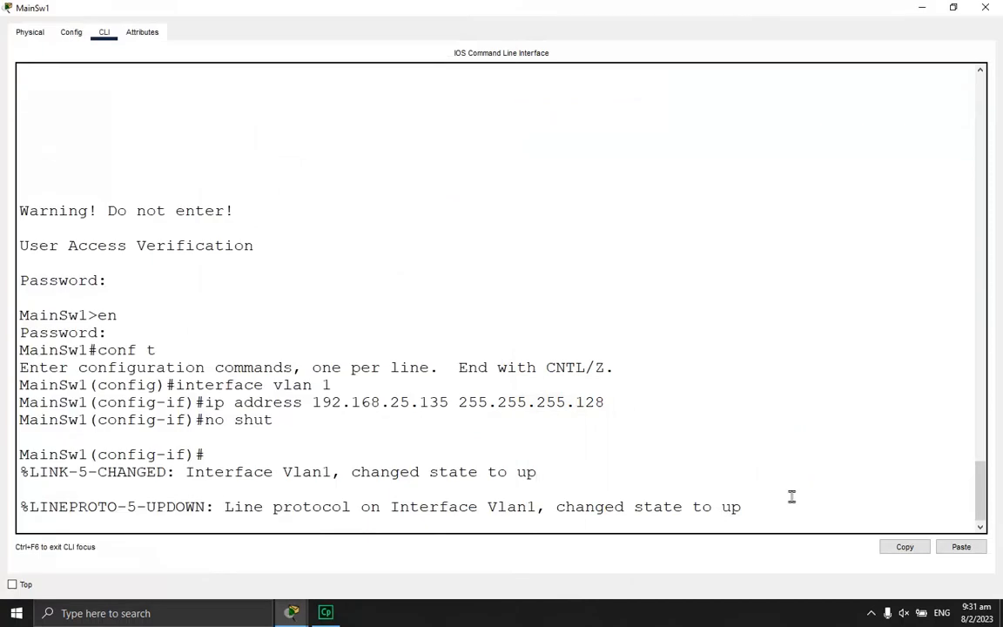
Display the running configuration with do show run
key(Return)
key(Return)
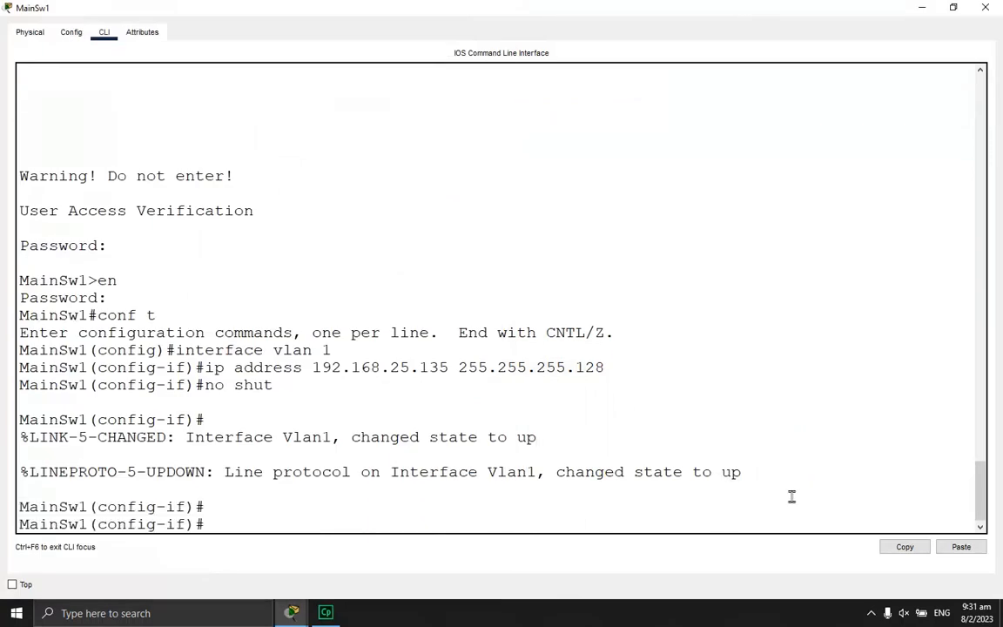
text(do show run)
key(Return)
Page through the running configuration, checking the VLAN 1 address, then type do show ip interface brief
key(space)
key(space)
scroll(357, 262, up, 2)
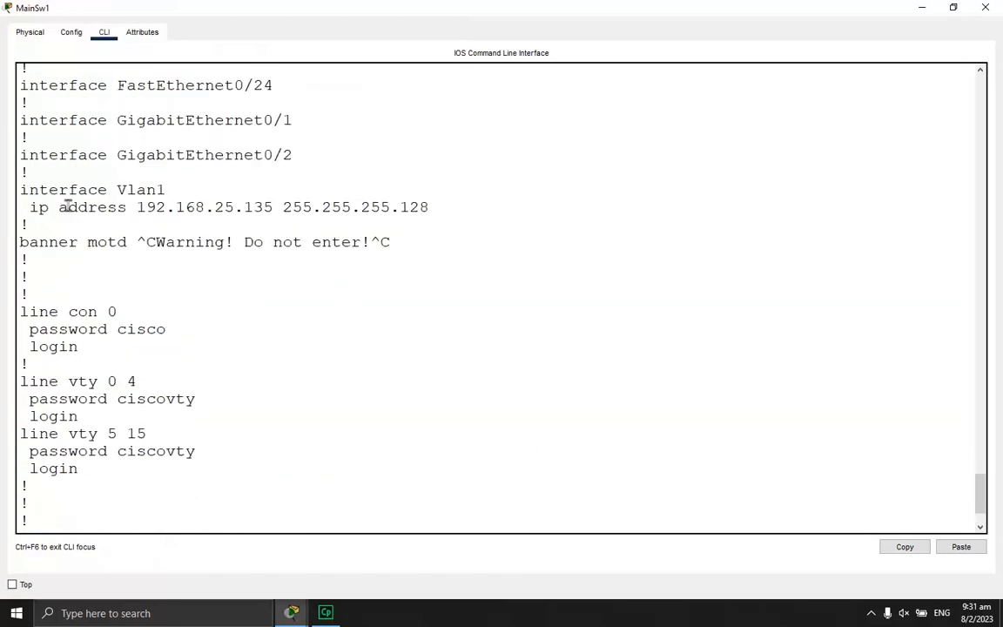
drag(20, 190, 431, 209)
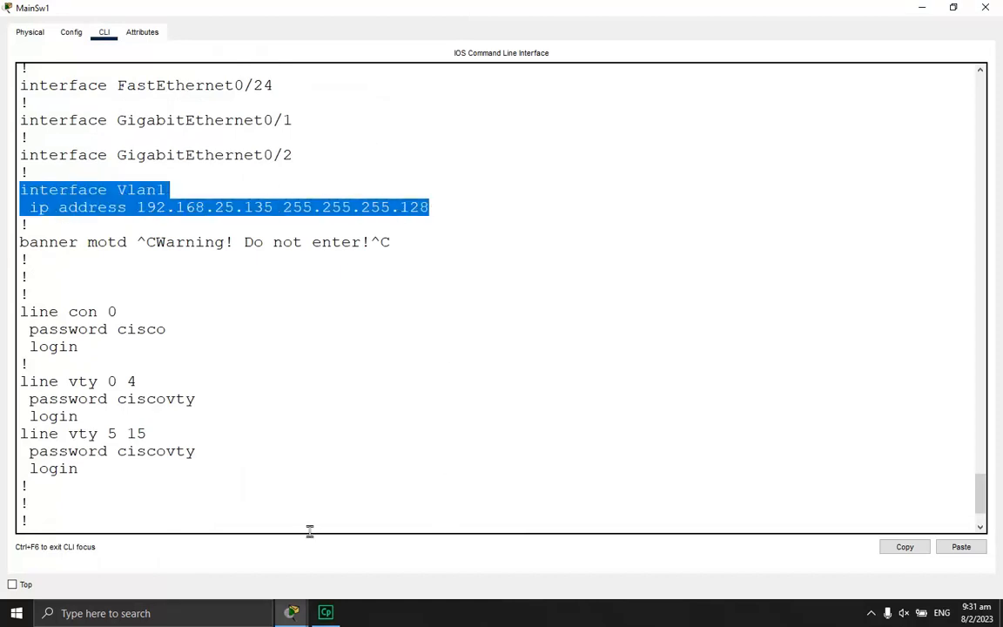
click(335, 517)
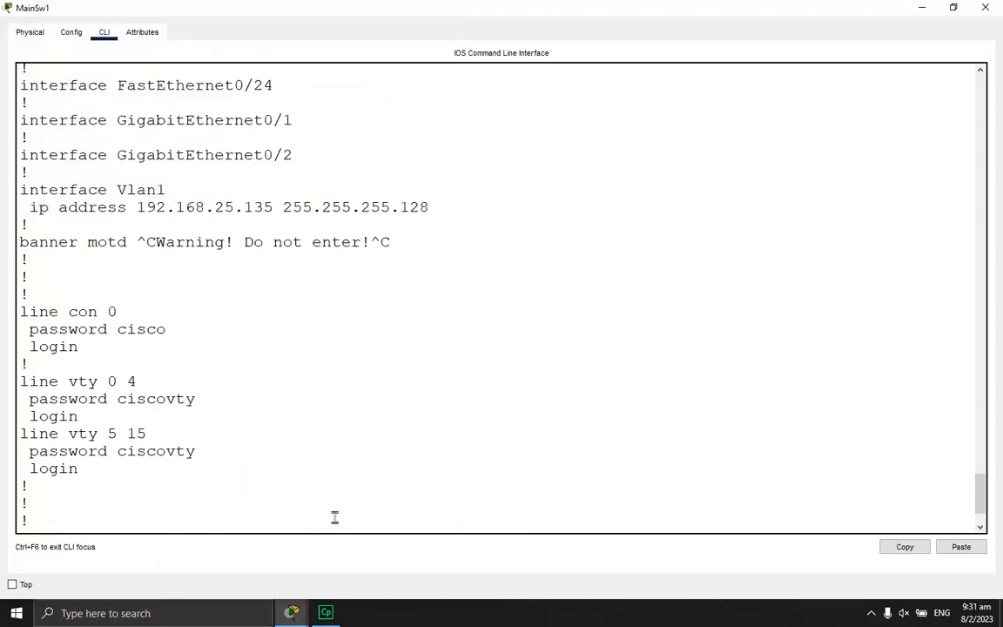
key(Return)
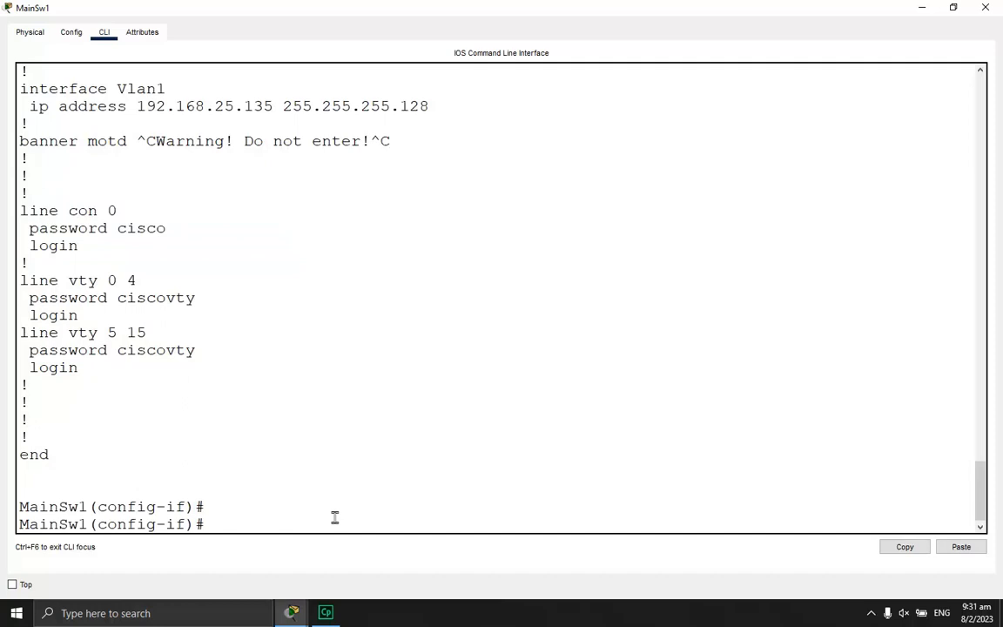
text(do show ip interface)
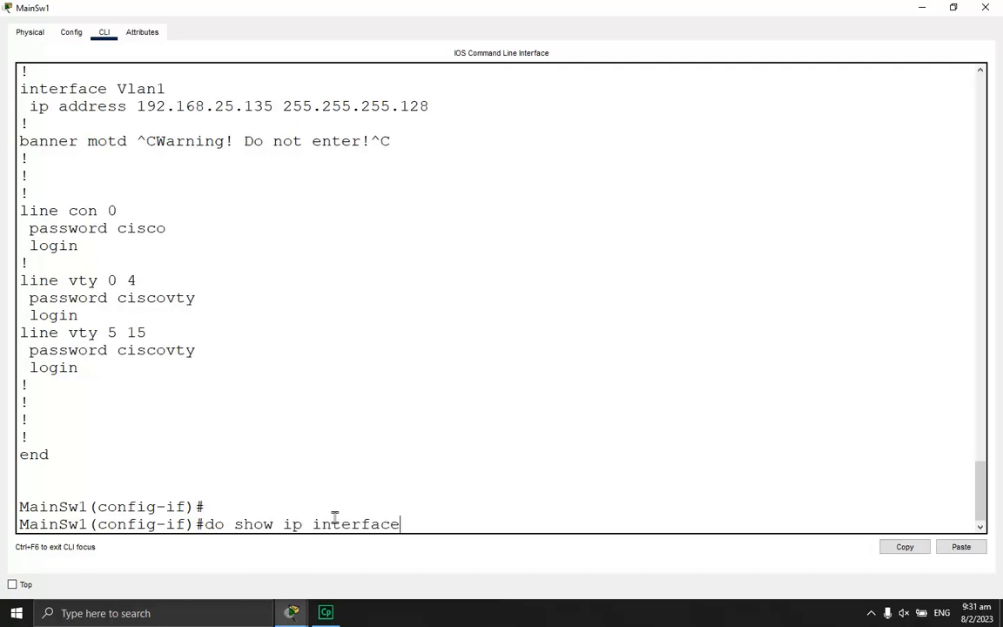
text( brief)
Run do show ip interface brief and confirm Vlan1 is up
key(Return)
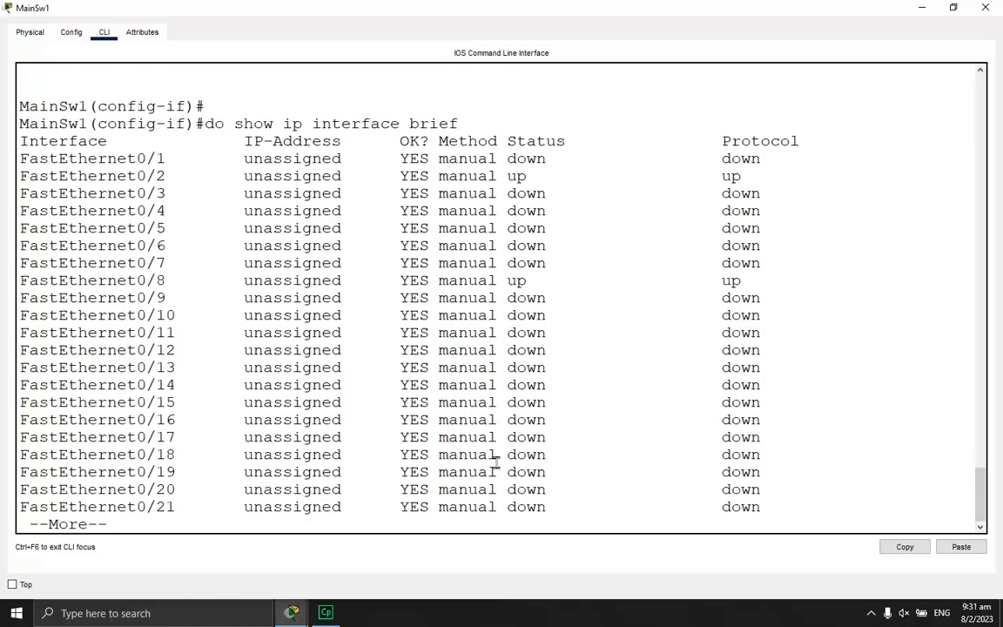
key(space)
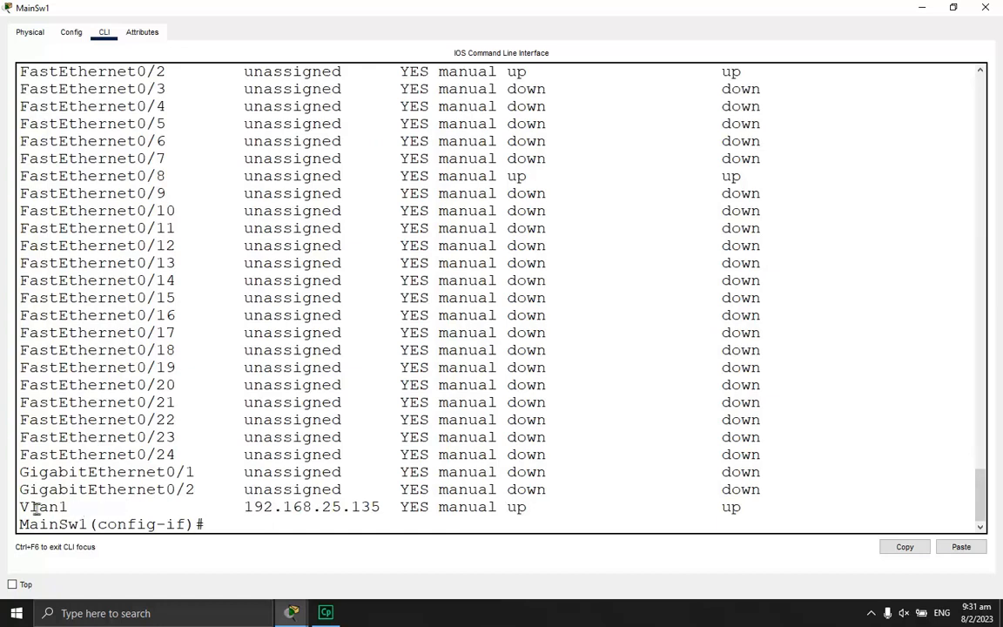
scroll(607, 502, up, 1)
scroll(608, 502, up, 2)
drag(520, 202, 586, 203)
scroll(620, 266, down, 3)
drag(517, 508, 560, 506)
click(520, 525)
key(Return)
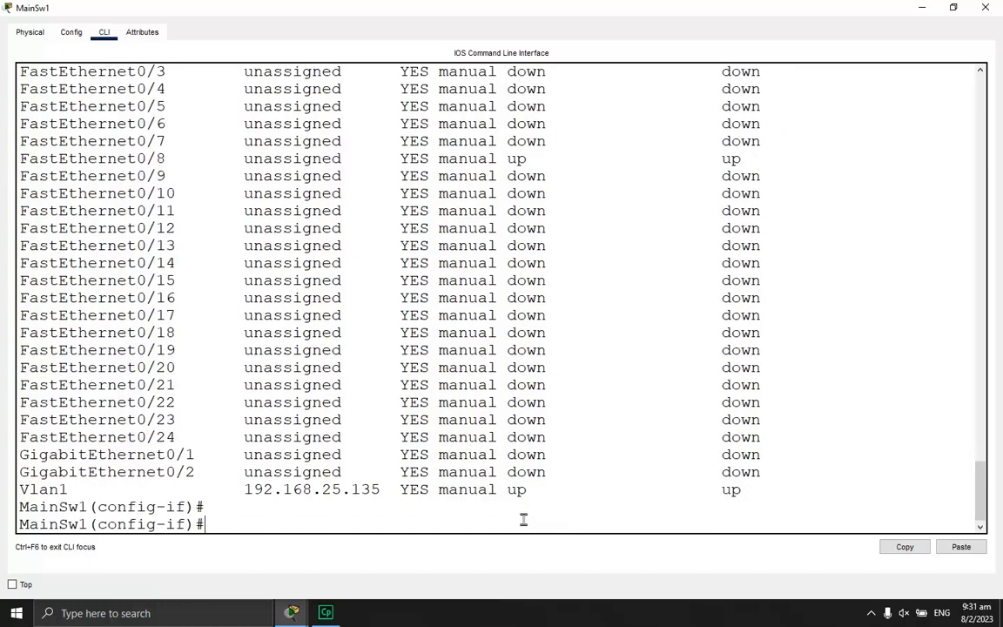
Check Vlan1's 192.168.25.135/25 details with do show interface vlan 1, then dock the window right
text(do show interface vlan 1)
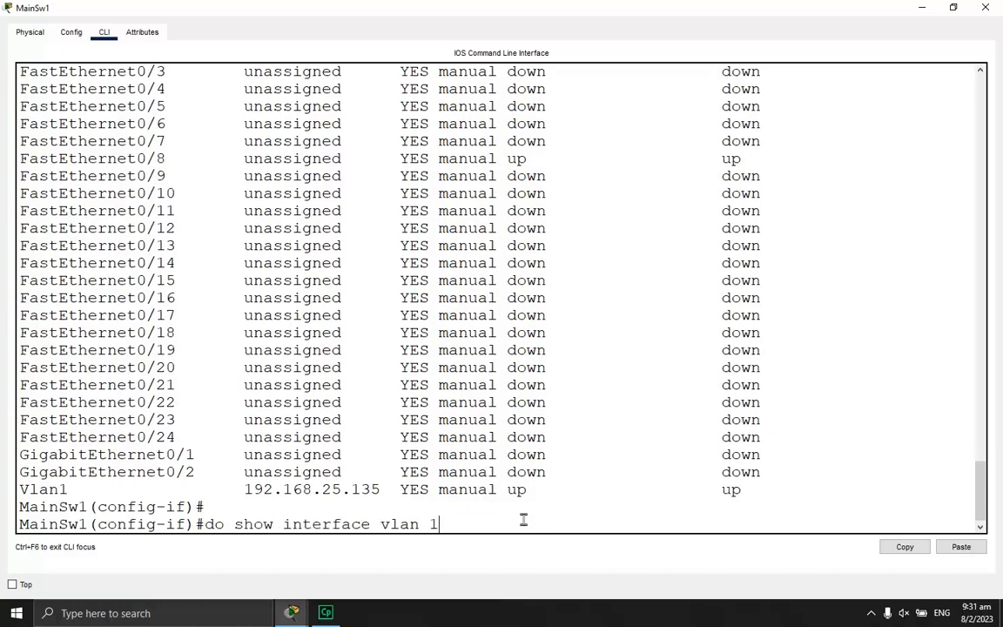
key(Return)
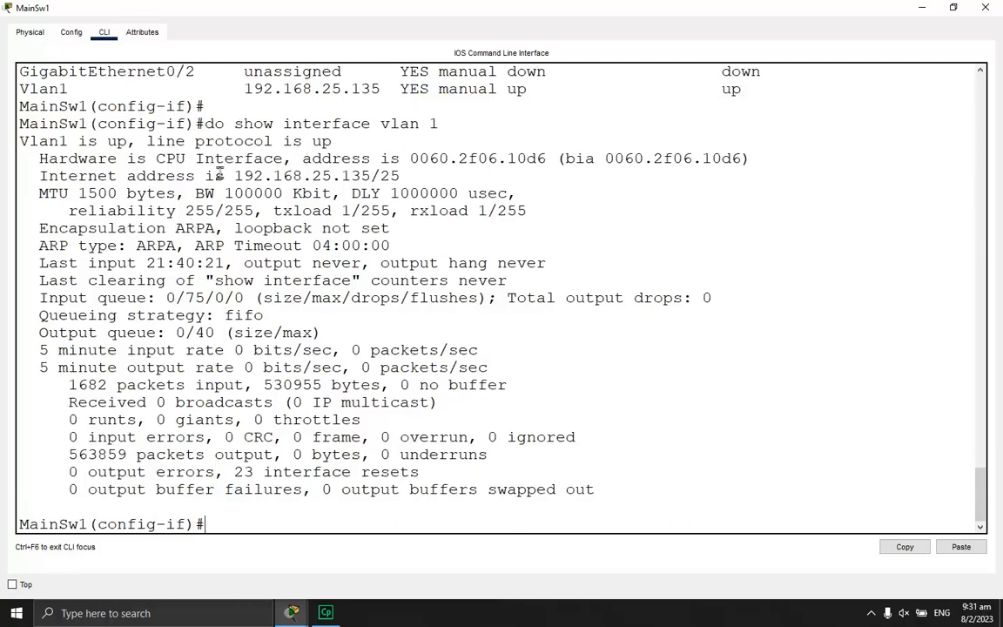
drag(235, 176, 563, 159)
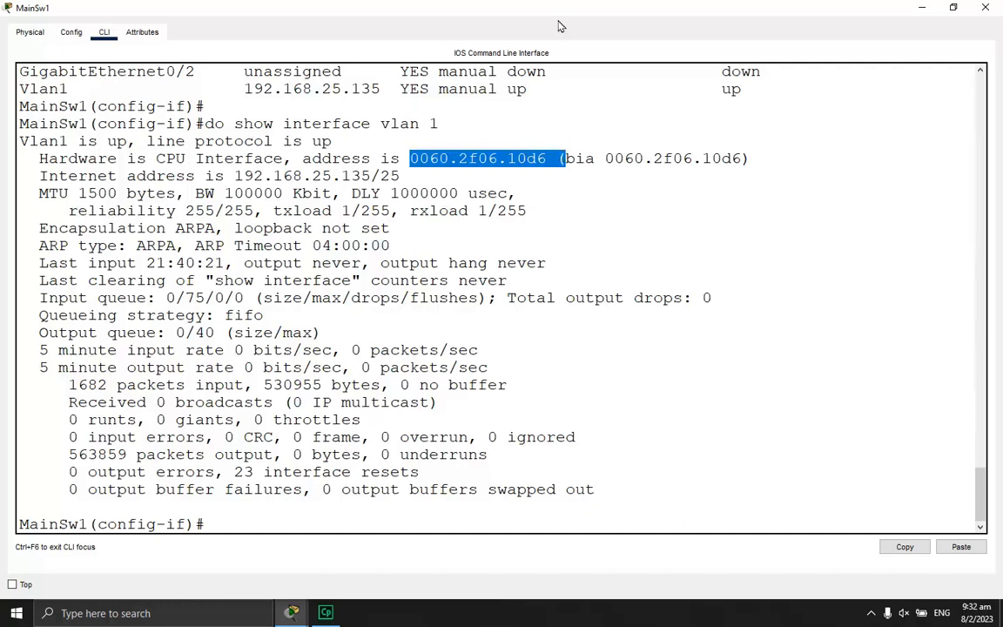
drag(556, 11, 1002, 210)
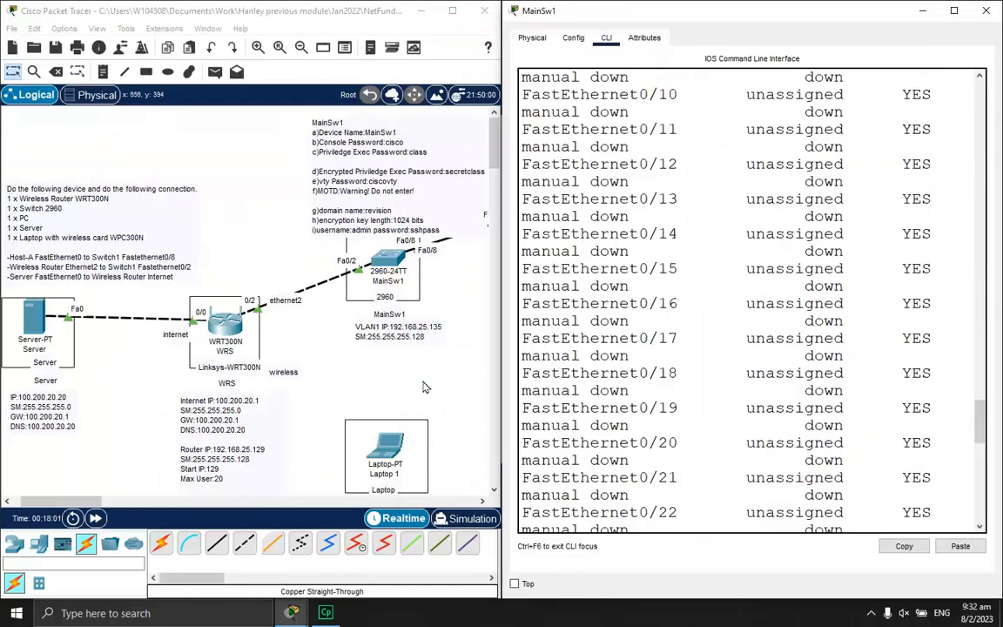
Open Host-A's Command Prompt and page through its ipconfig output
click(400, 381)
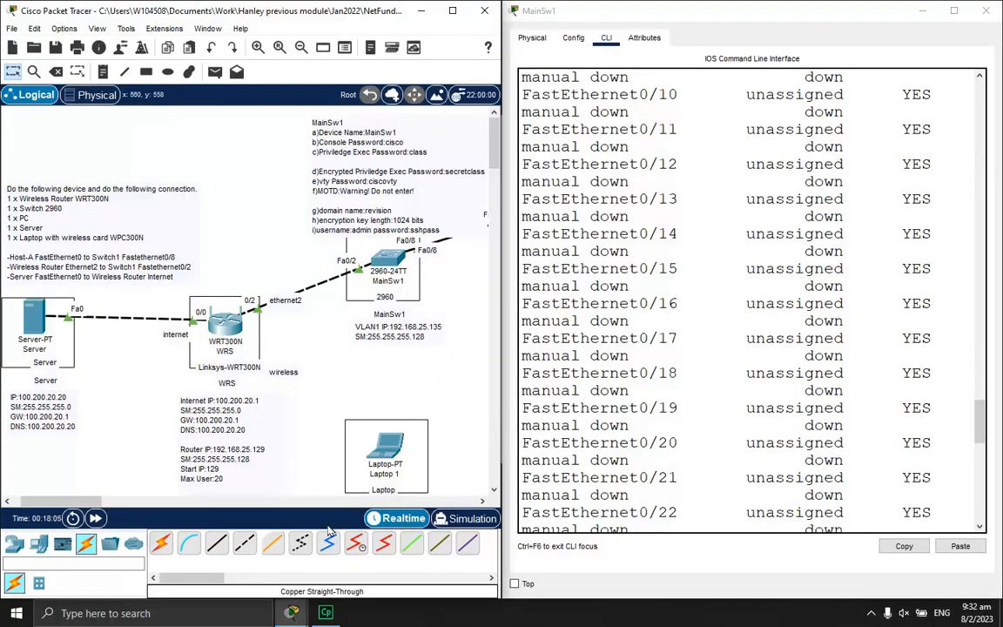
drag(85, 502, 113, 502)
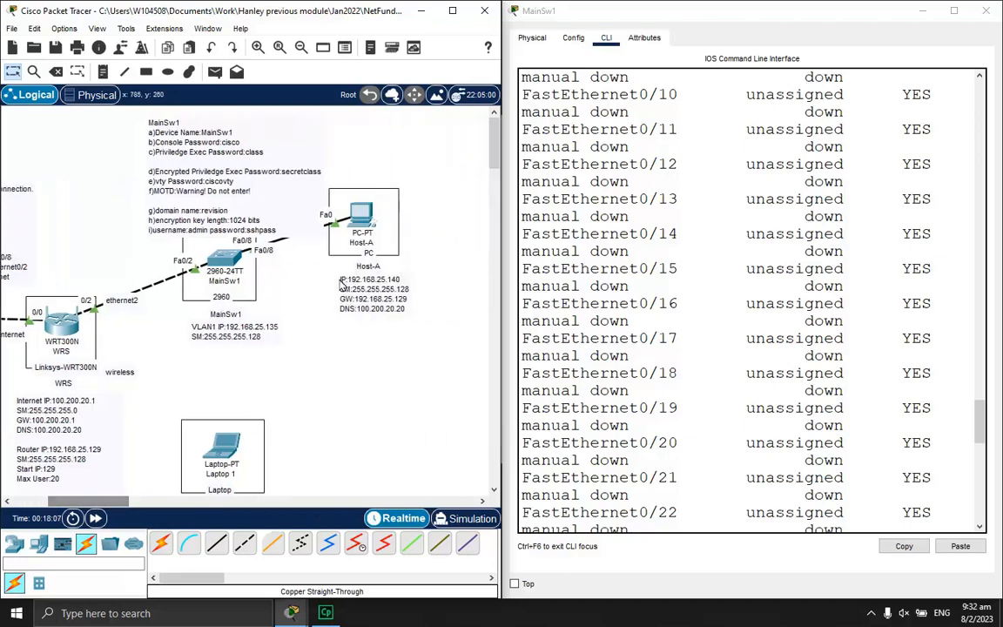
click(373, 221)
click(525, 133)
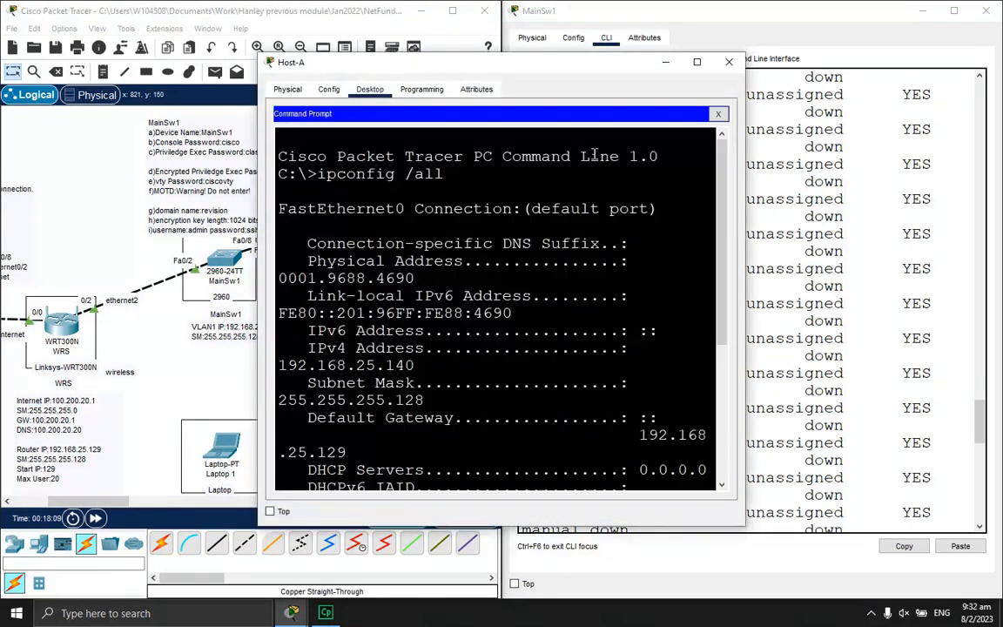
drag(428, 69, 668, 47)
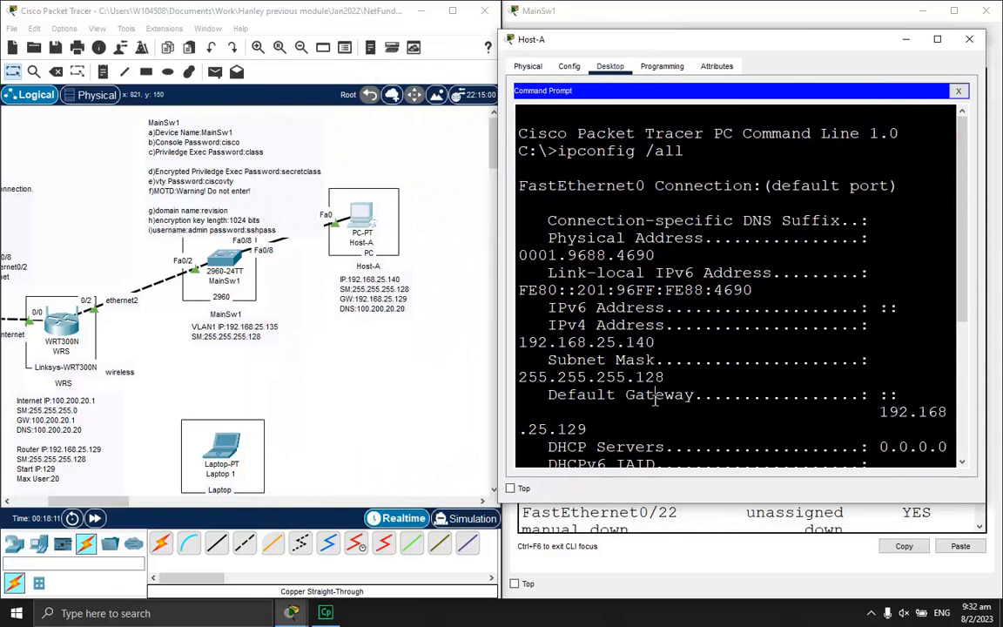
scroll(653, 403, down, 5)
key(Return)
key(Return)
key(Return)
key(Return)
Ping 192.168.25.135 from Host-A, getting 3 of 4 replies, then type the telnet command
text(p)
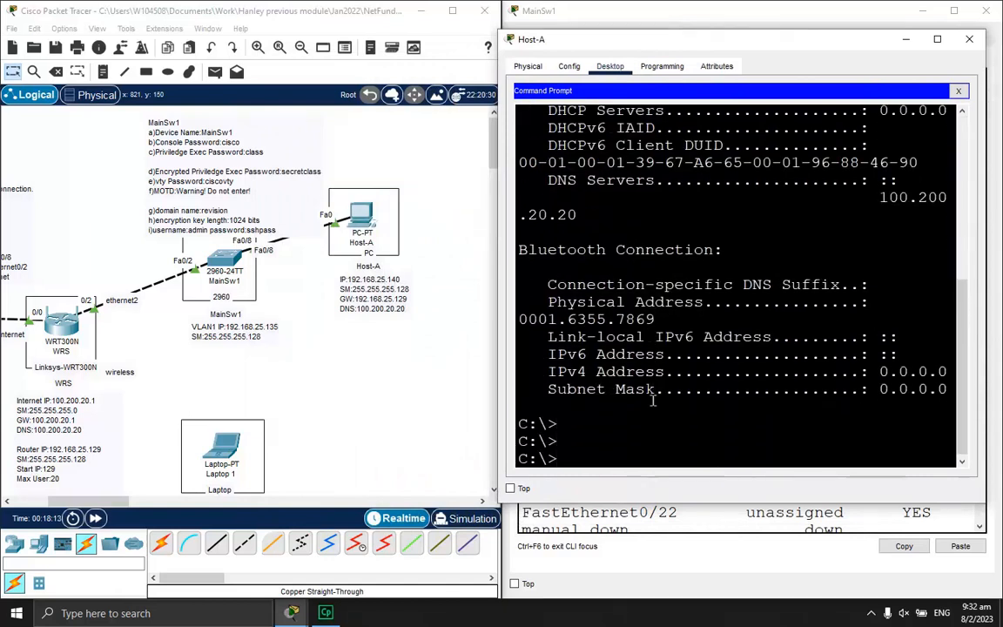
text(ing )
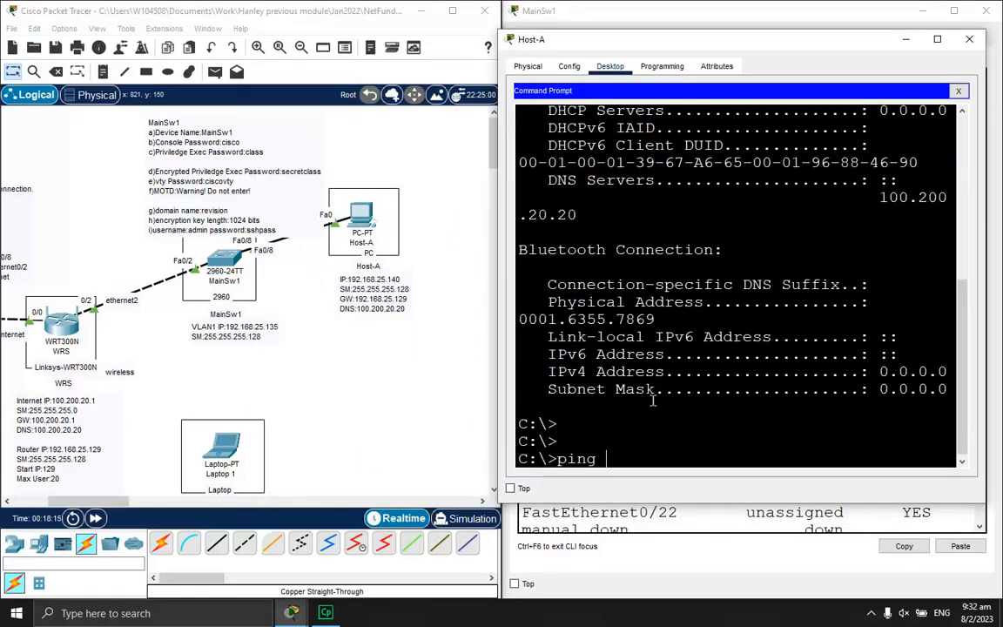
text(192)
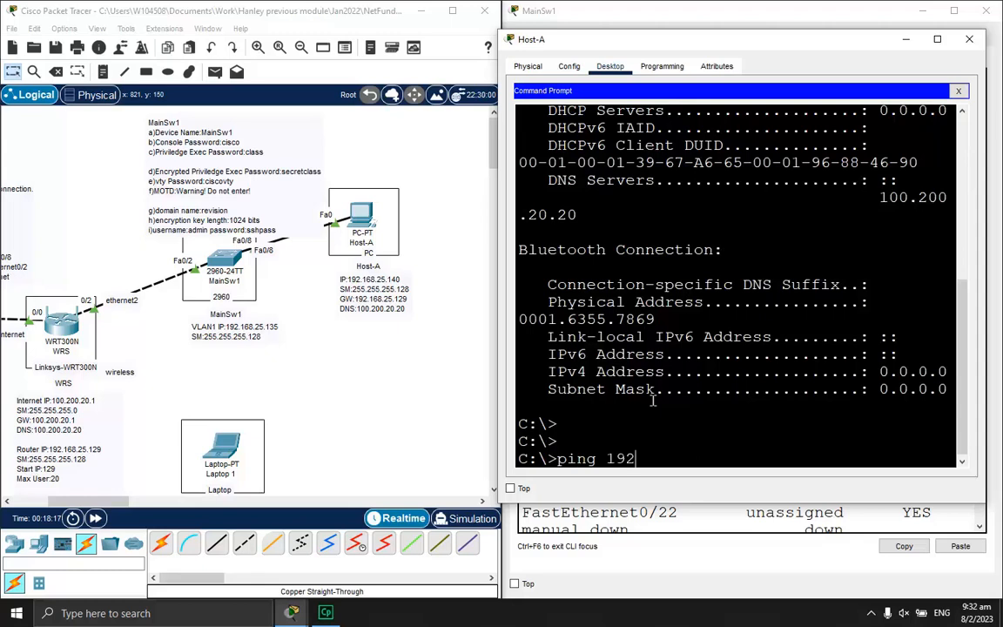
text(.168.25.135)
key(Return)
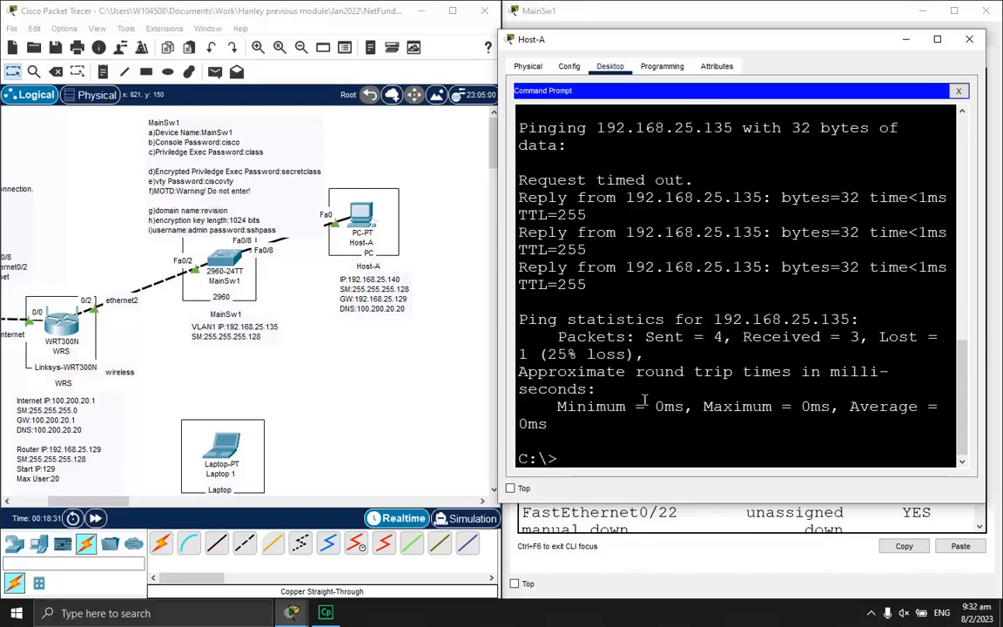
text(telnet 192.168.)
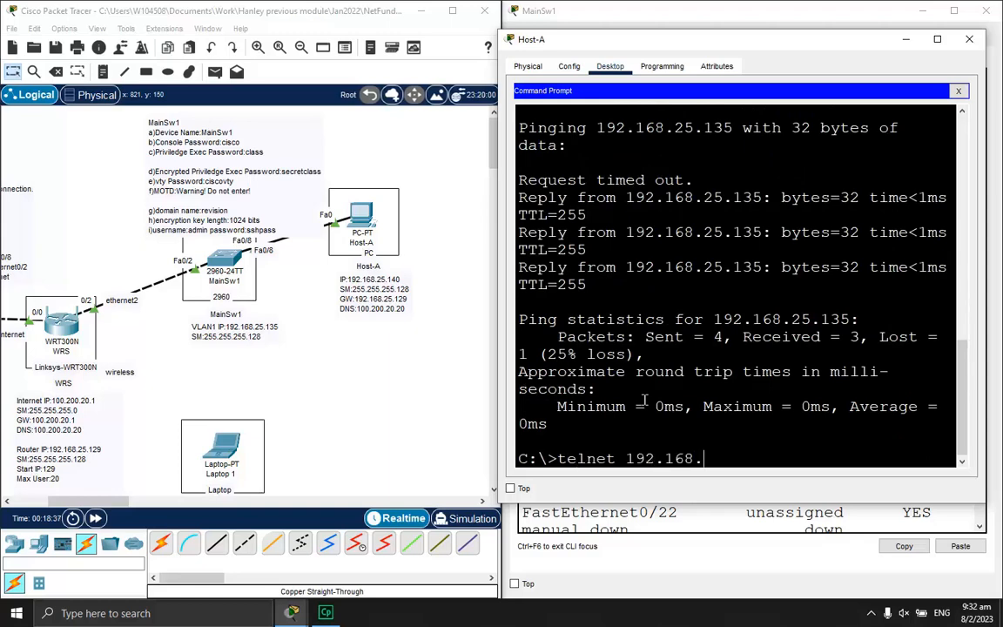
text(25.135)
Telnet to 192.168.25.135, pass the banner and vty password login, then exit the session
key(Return)
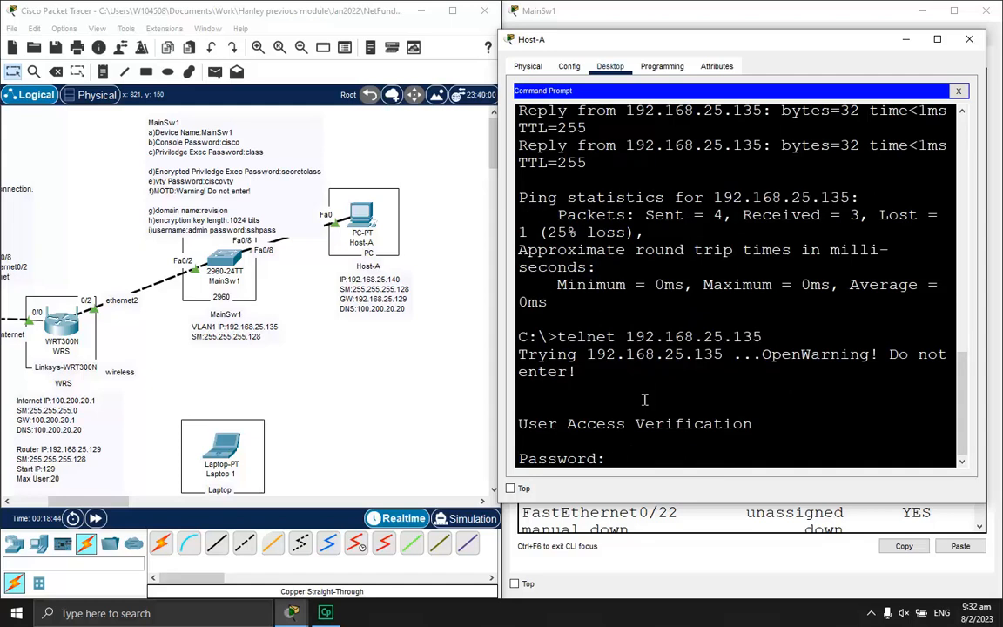
key(Return)
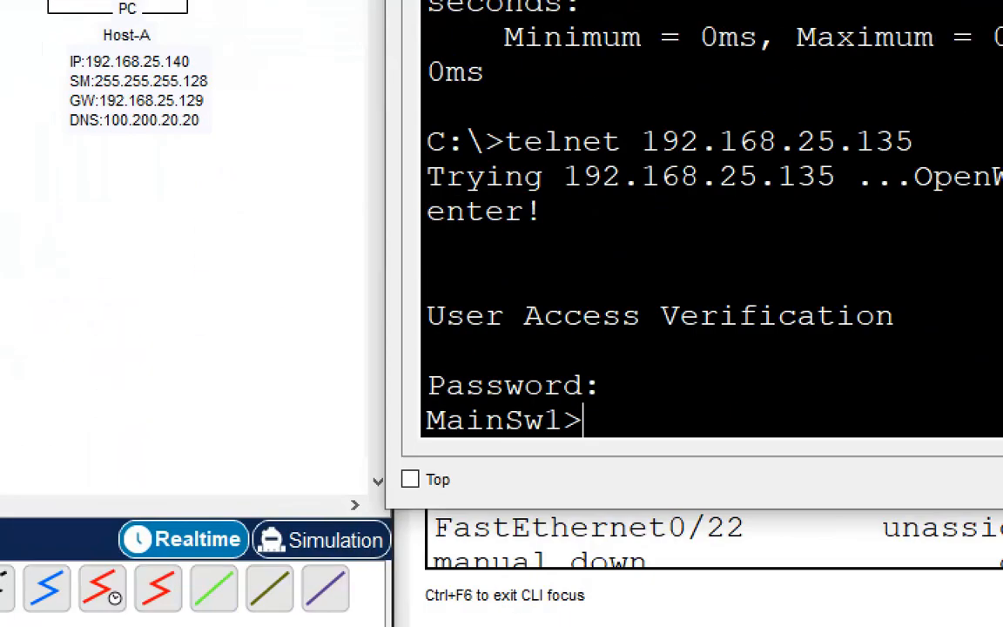
text(tciscovty)
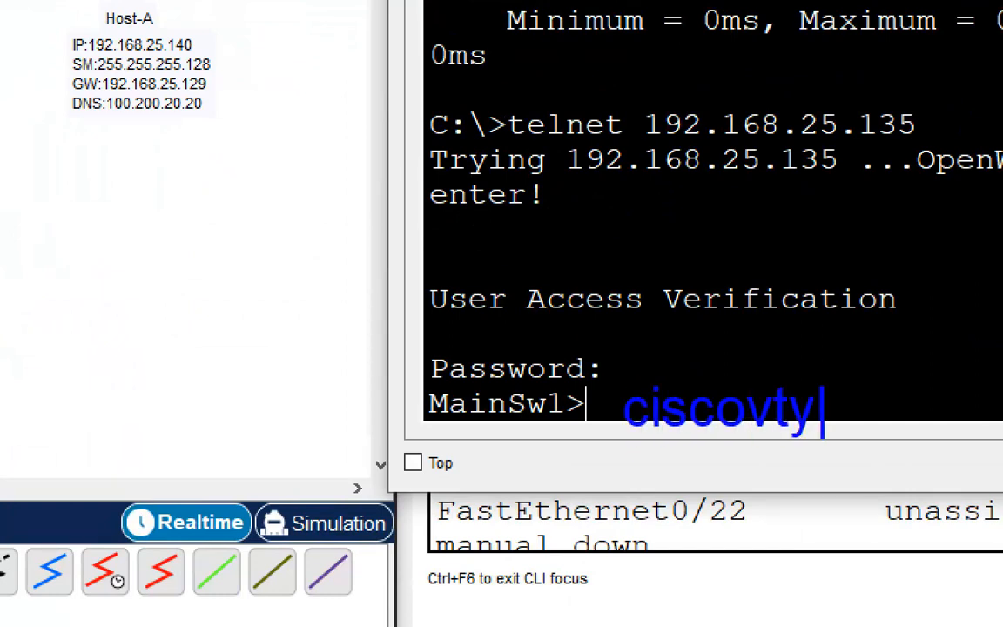
key(Escape)
key(Escape)
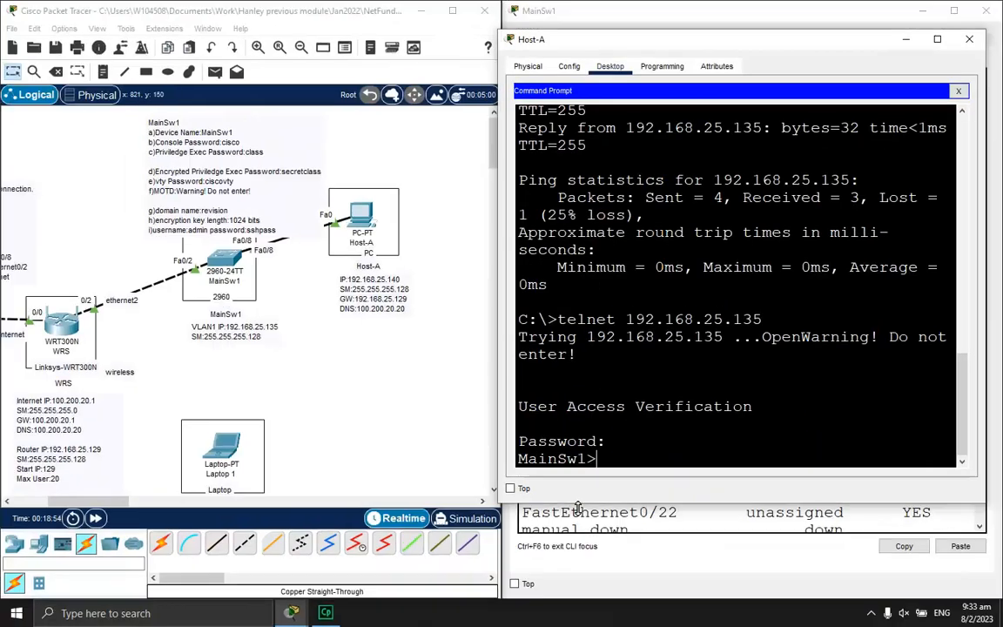
text(exit)
key(Return)
key(Return)
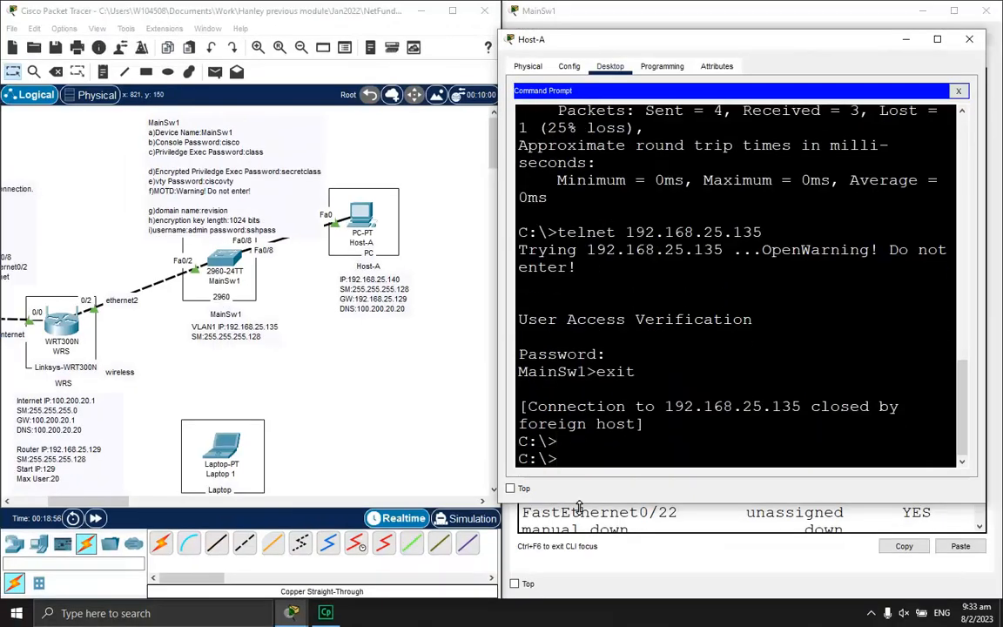
Return to the MainSw1 console and get a fresh switch prompt
click(579, 512)
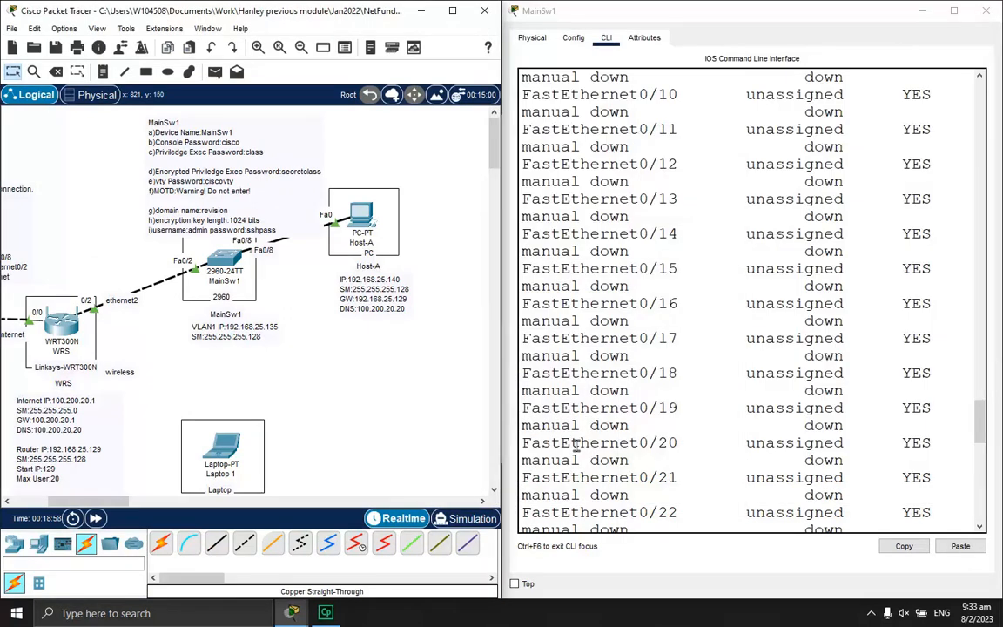
click(777, 406)
key(Return)
key(Return)
key(Return)
key(Return)
key(Return)
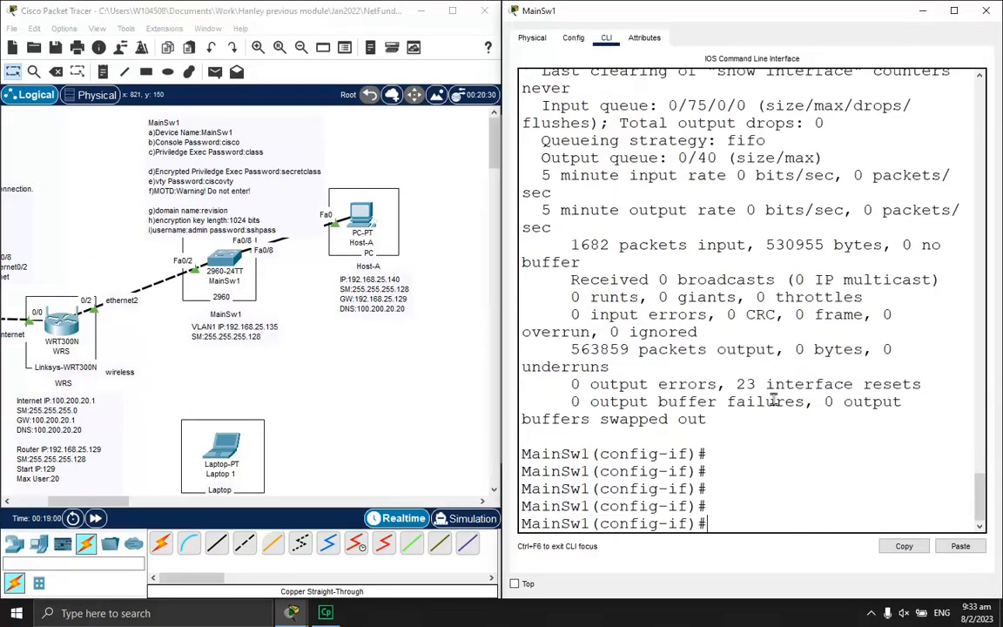
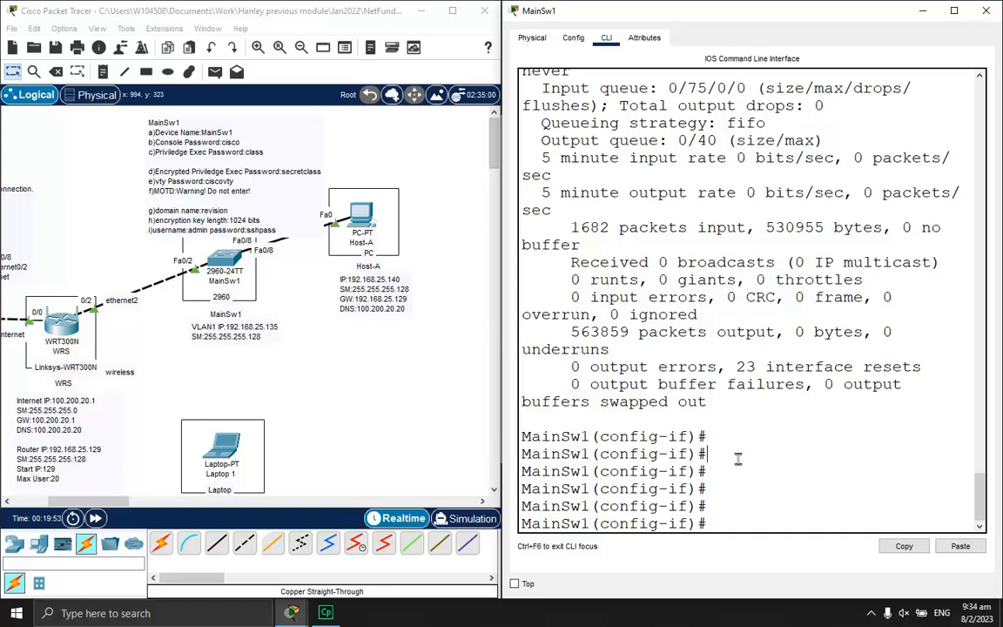
Set MainSw1's IP domain name to revision
key(Return)
key(Return)
key(Return)
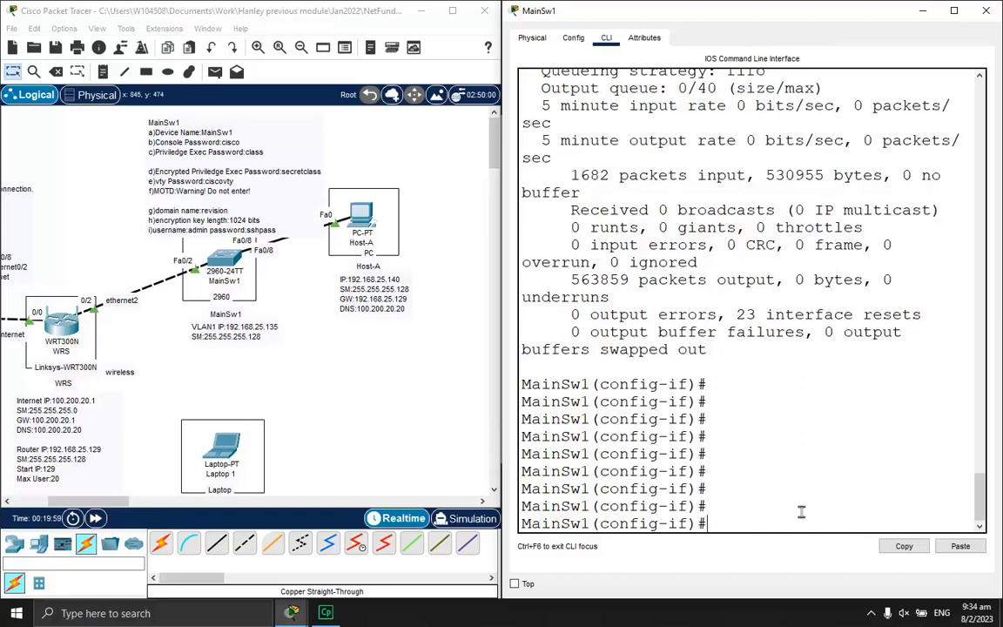
text(ip doma)
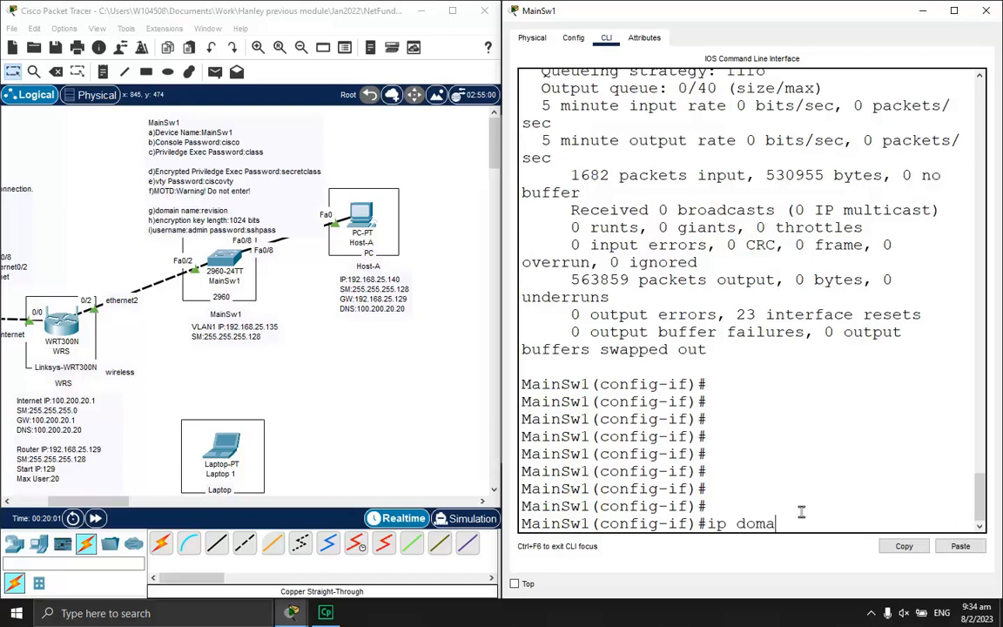
text(in name revision)
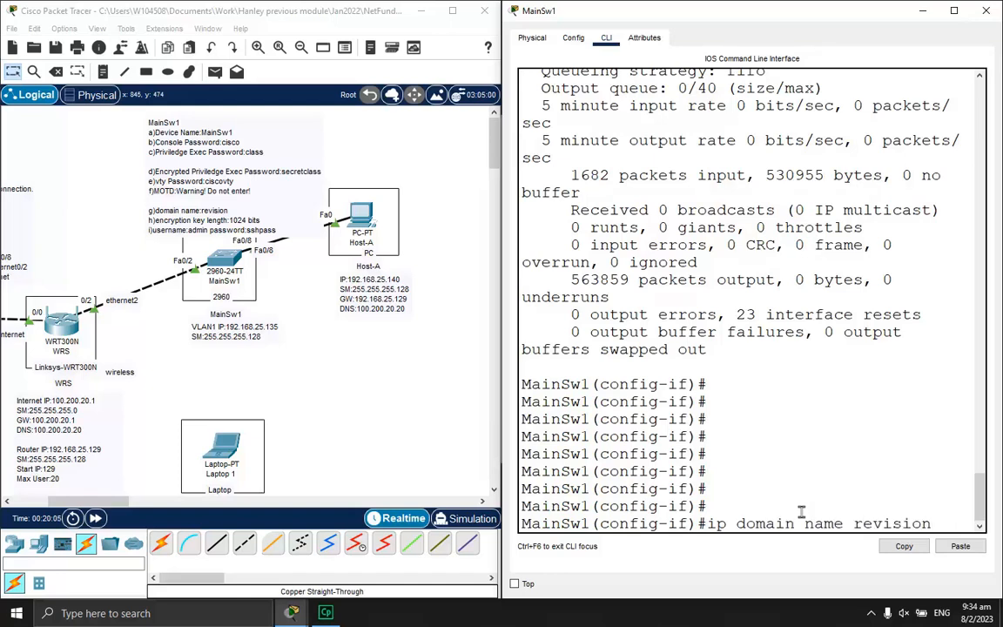
key(Return)
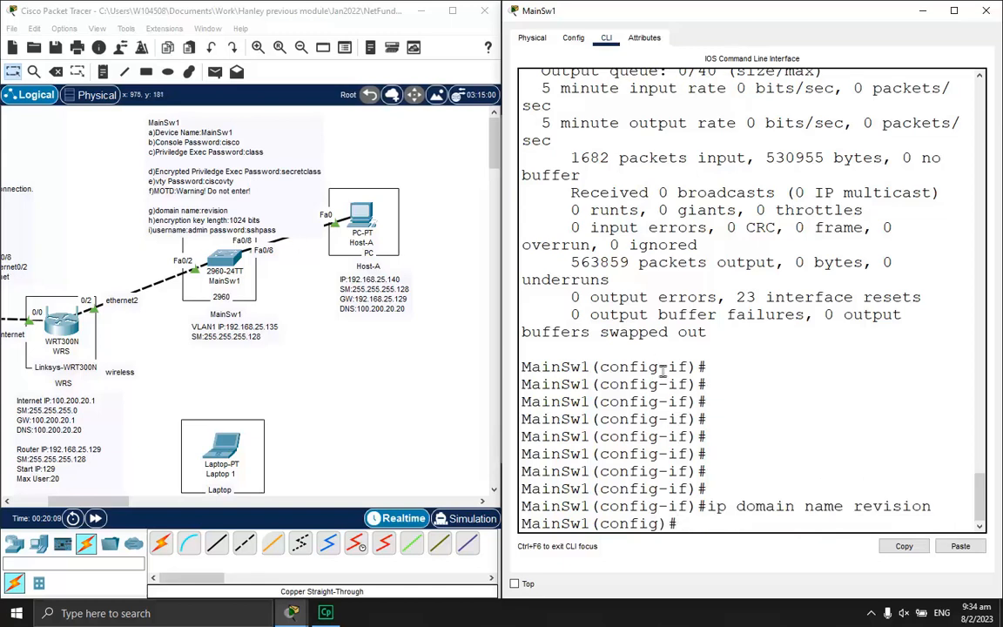
Generate RSA keys on MainSw1 with a 1024-bit modulus
text(cr)
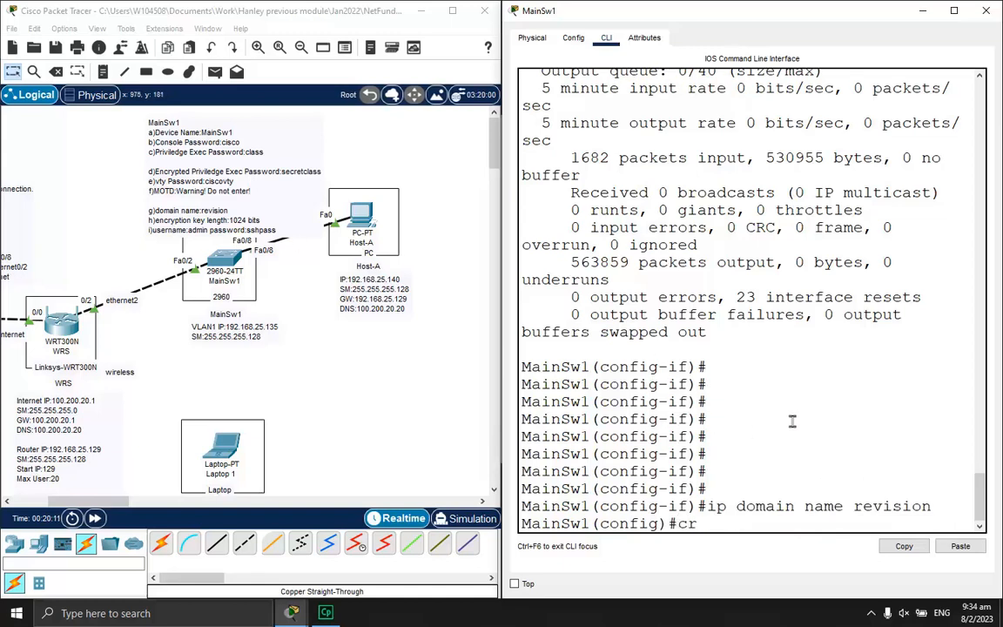
text(ypto key)
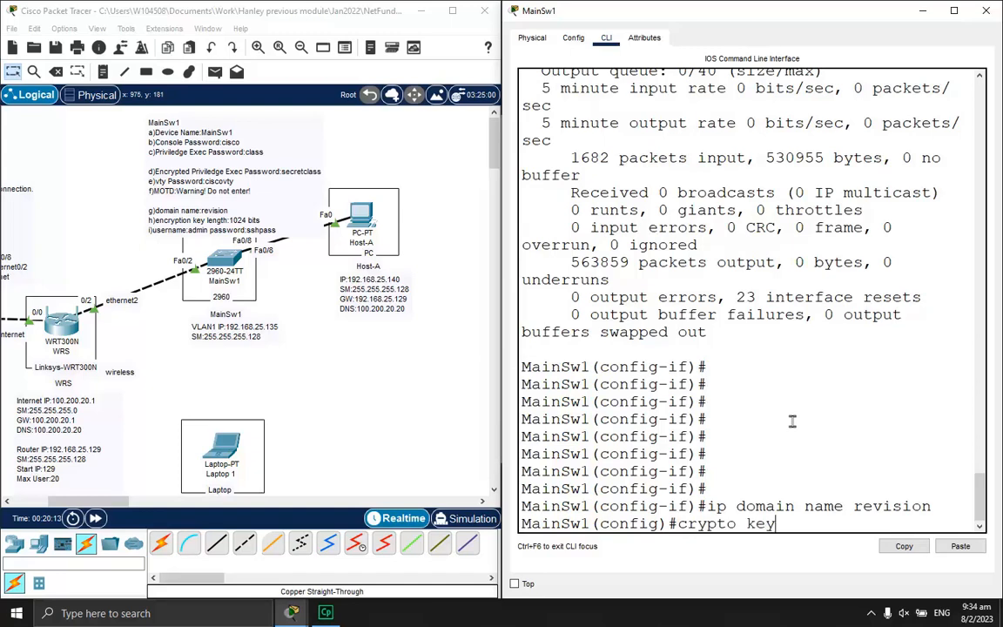
text( generate rsa)
key(Return)
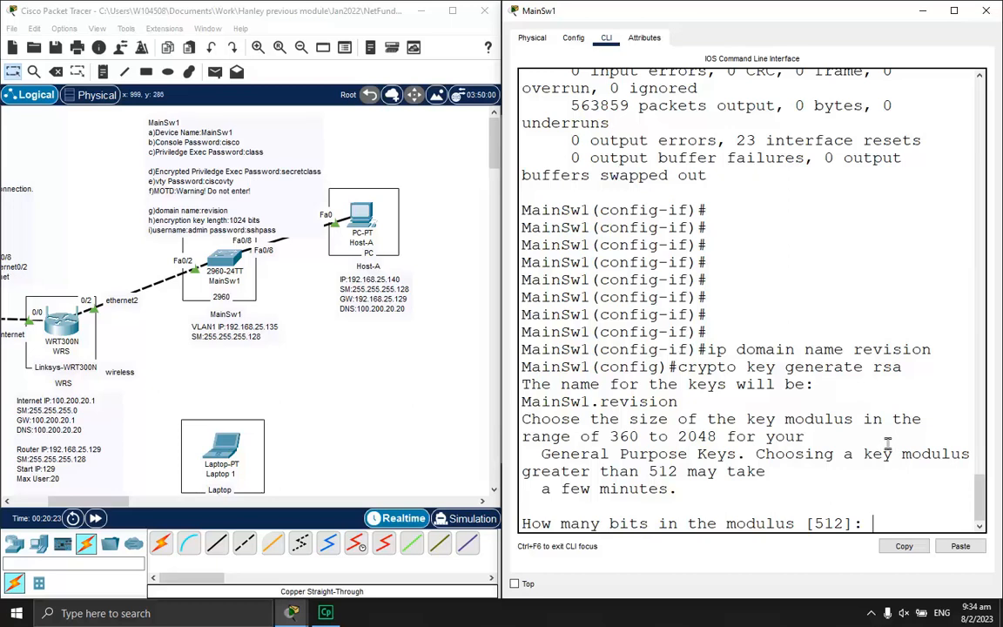
text(1024)
key(Return)
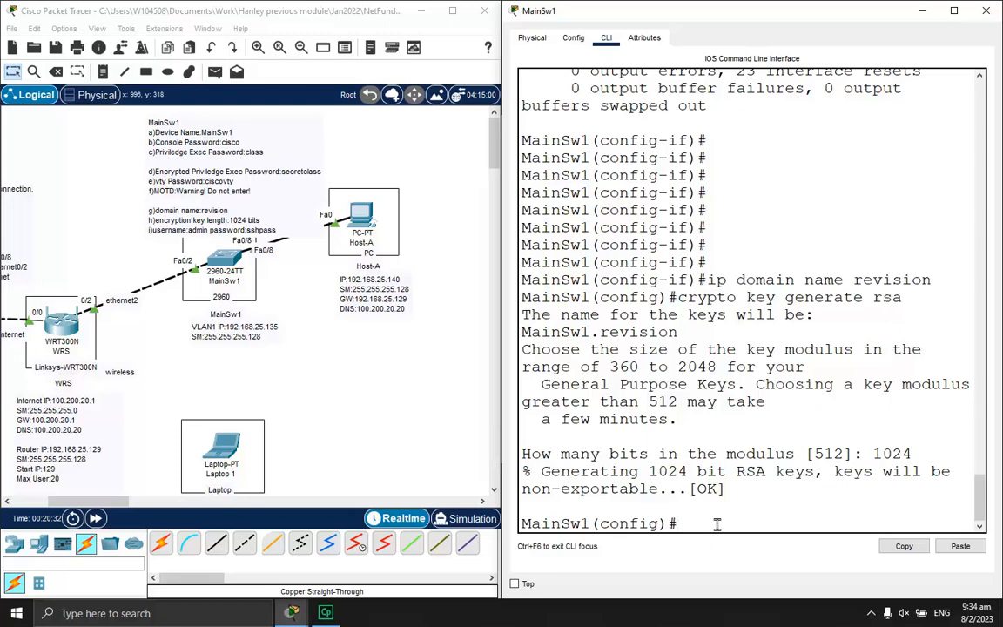
Create a local user account 'admin' with a password on MainSw1
text(sername admin)
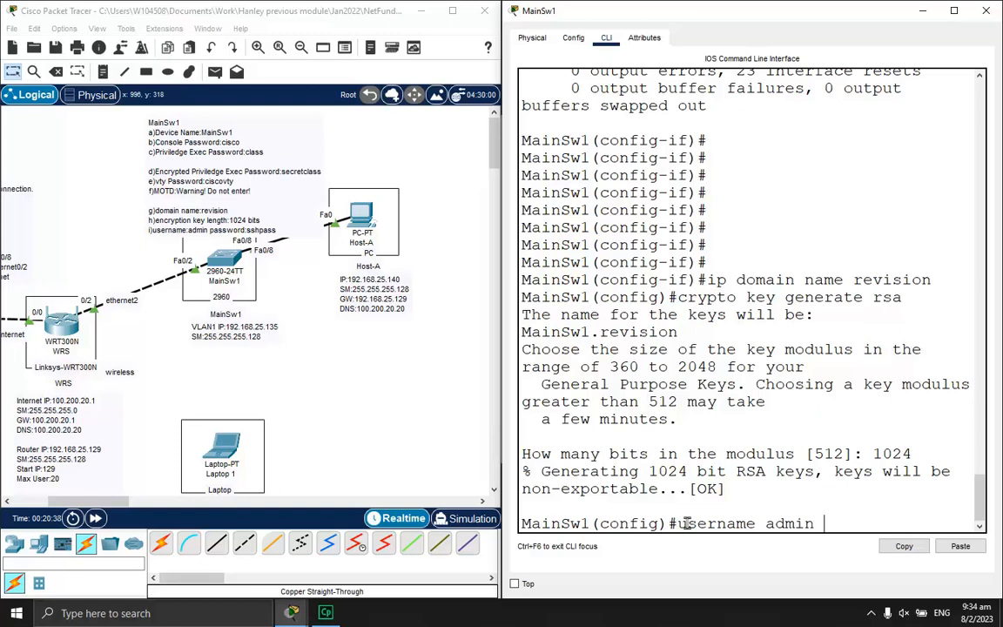
text( password sshpass)
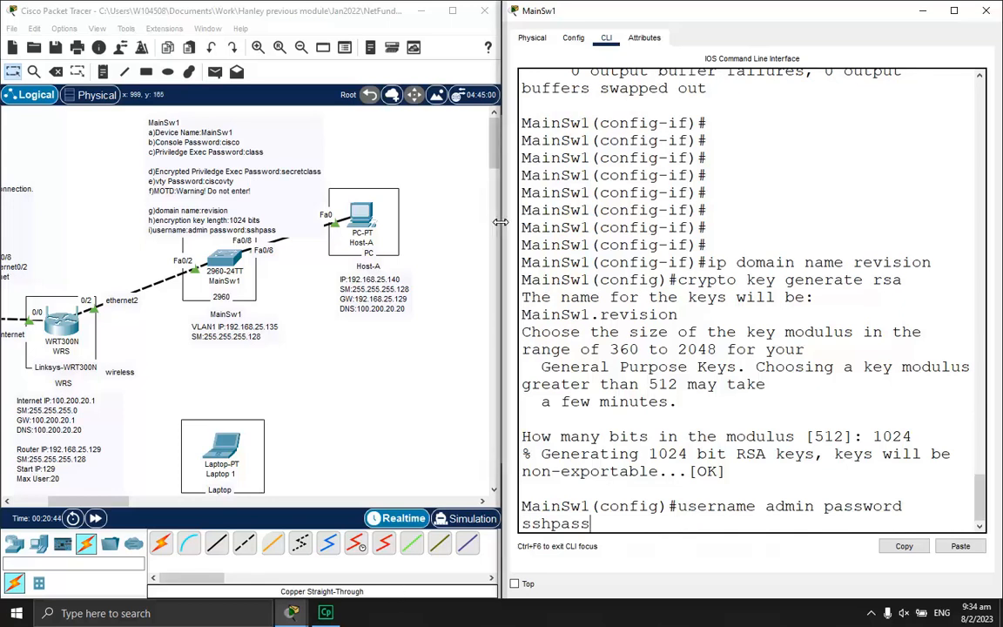
drag(502, 222, 374, 224)
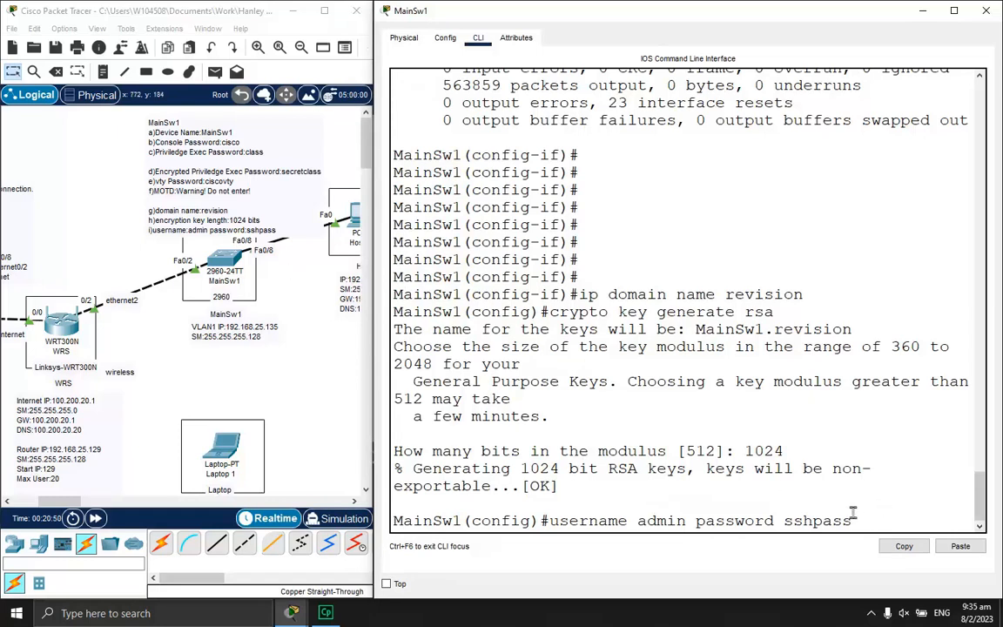
key(Return)
key(Return)
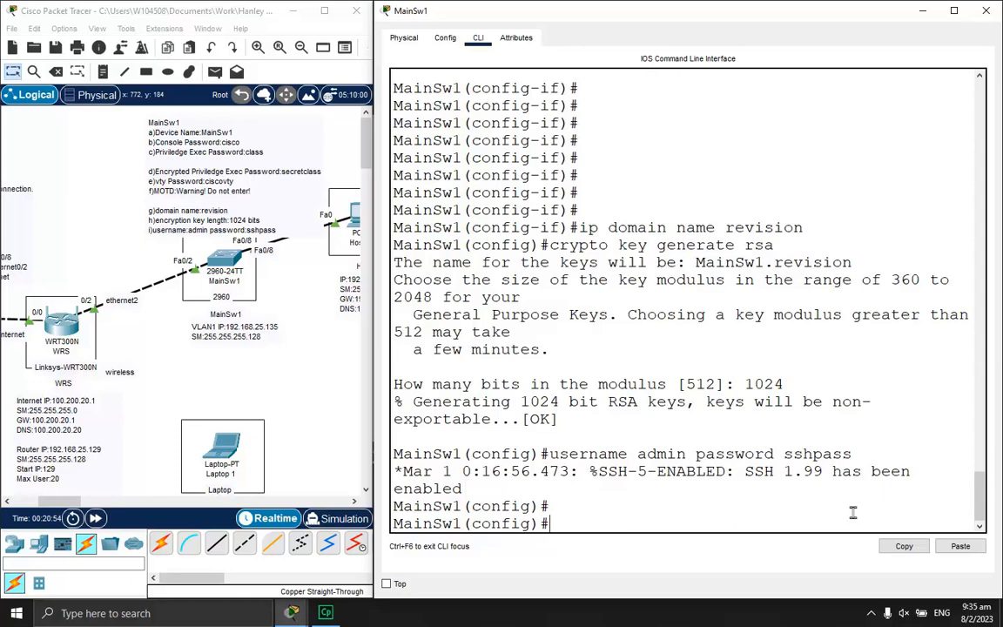
Make vty lines 0–15 require local account login
text(line vty 0 15)
key(Return)
text(login)
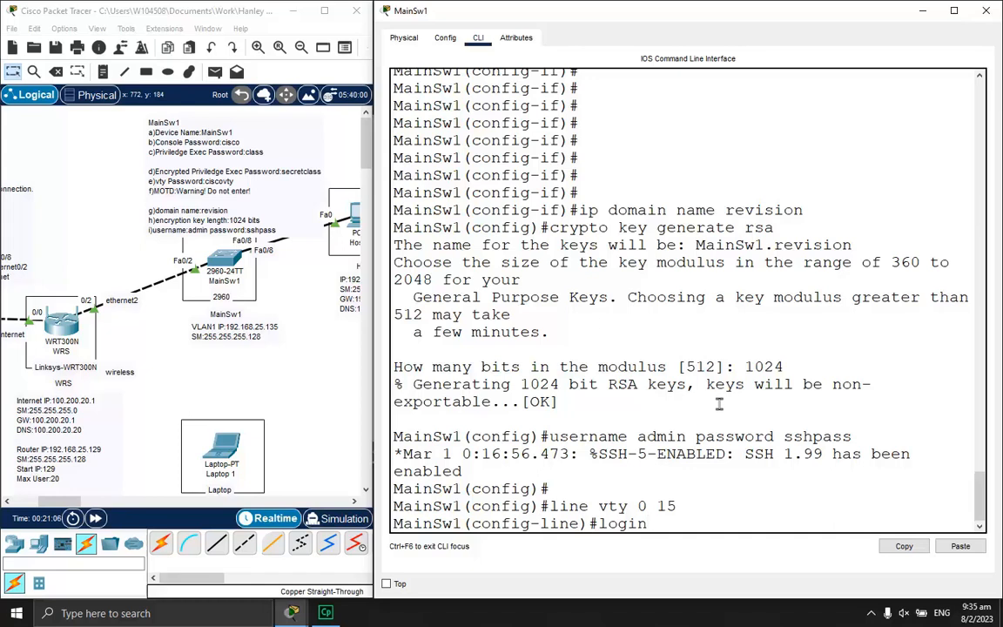
text(loclal)
key(Return)
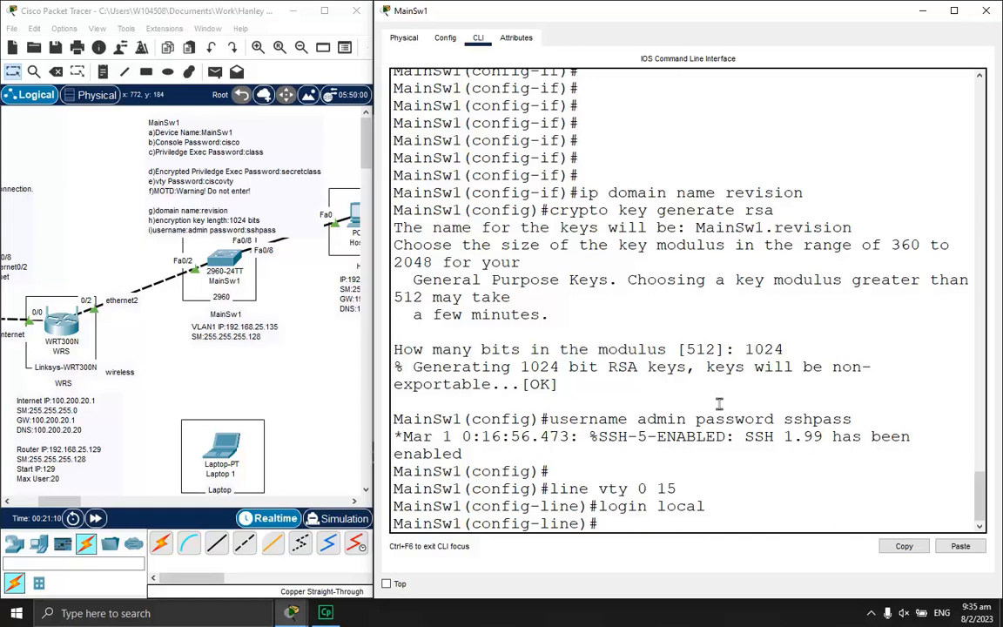
Restrict vty transport input to SSH only
text(transport input ssh)
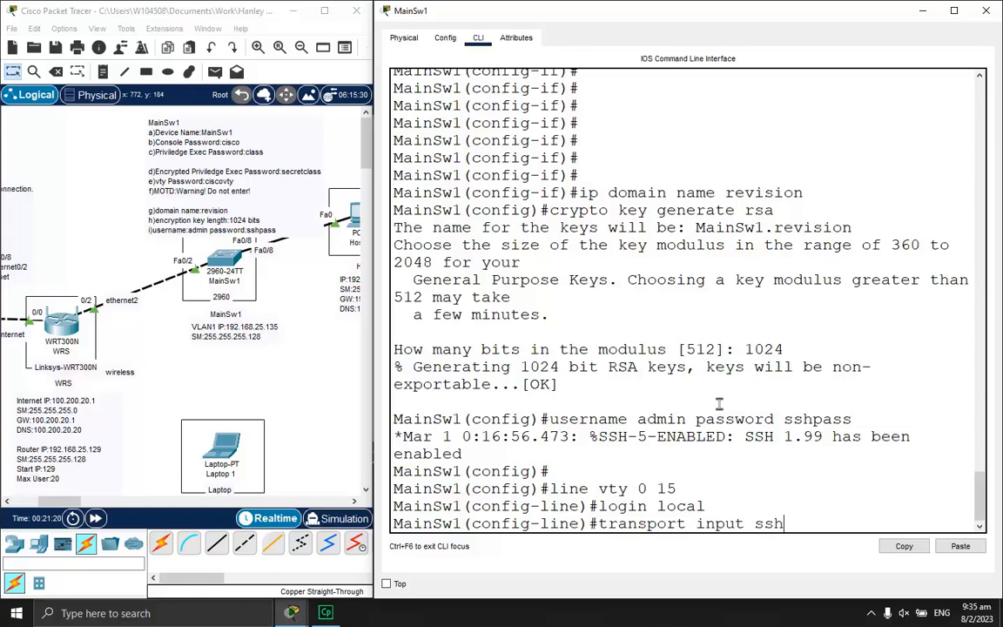
key(BackSpace)
key(BackSpace)
key(BackSpace)
text(all)
key(BackSpace)
key(BackSpace)
key(BackSpace)
text(ssh)
key(Return)
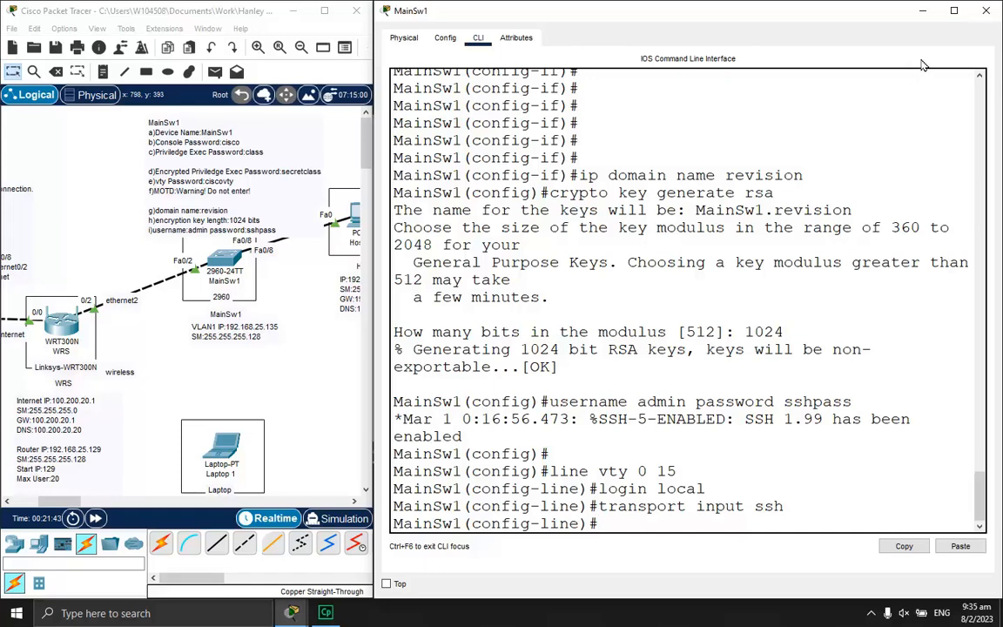
Retry telnet to 192.168.25.135 from Host-A and see it refused, then begin an ssh -l admin command
click(922, 10)
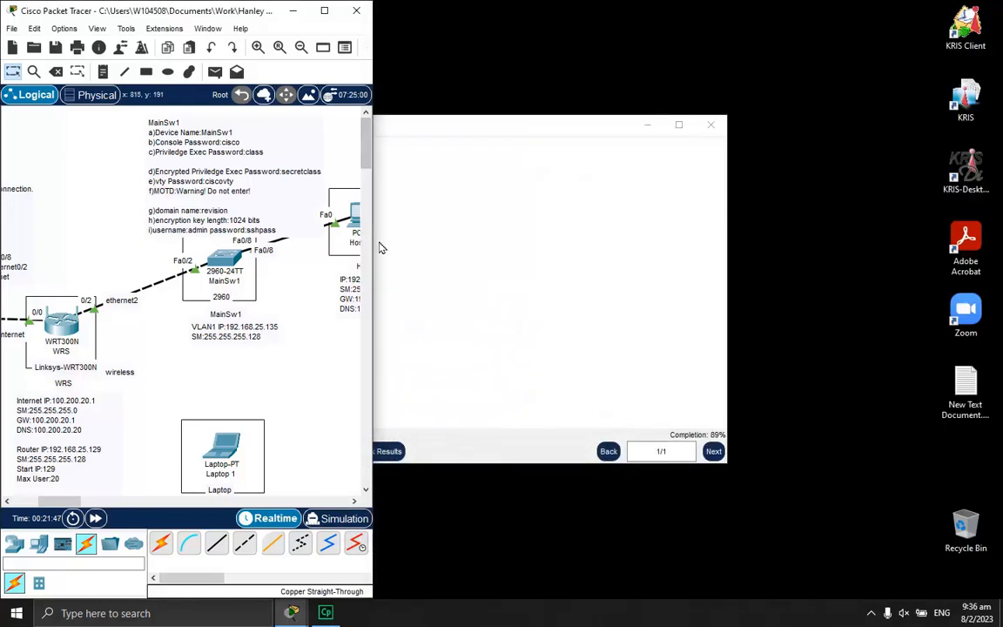
drag(374, 251, 488, 251)
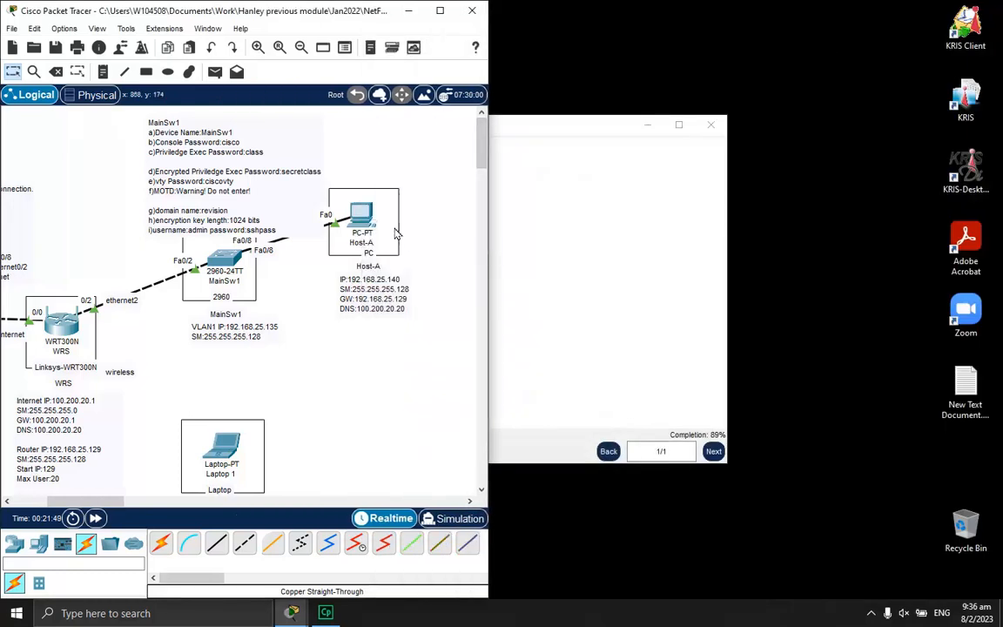
click(362, 219)
scroll(885, 341, down, 7)
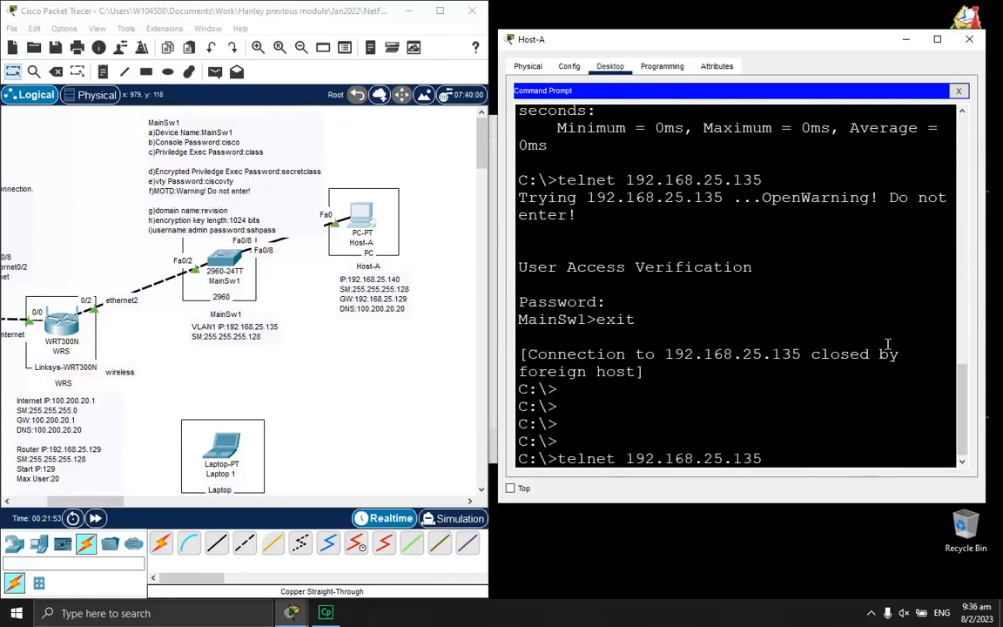
key(Return)
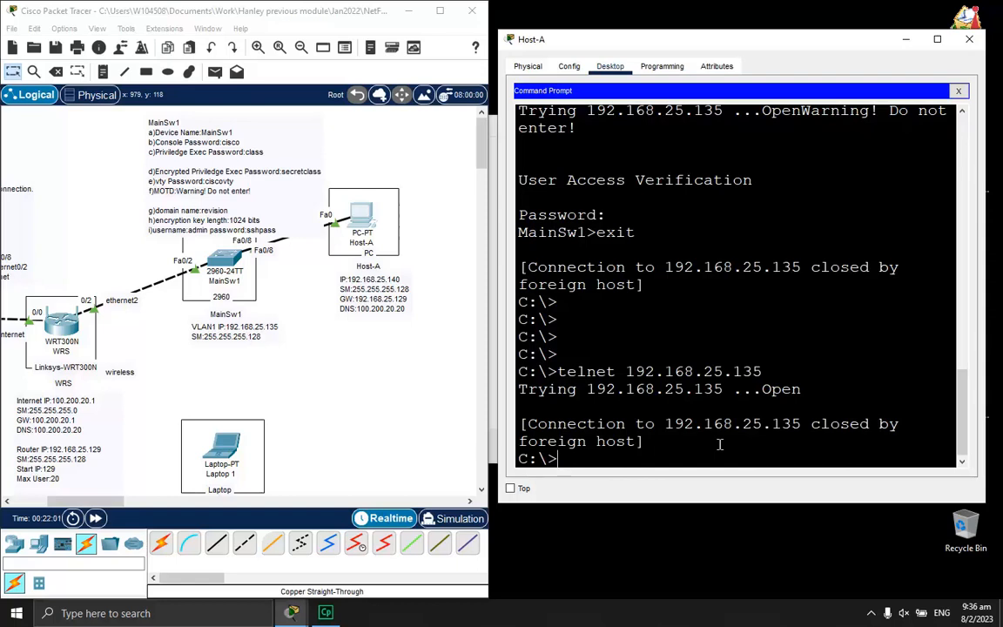
text(sh -l admin)
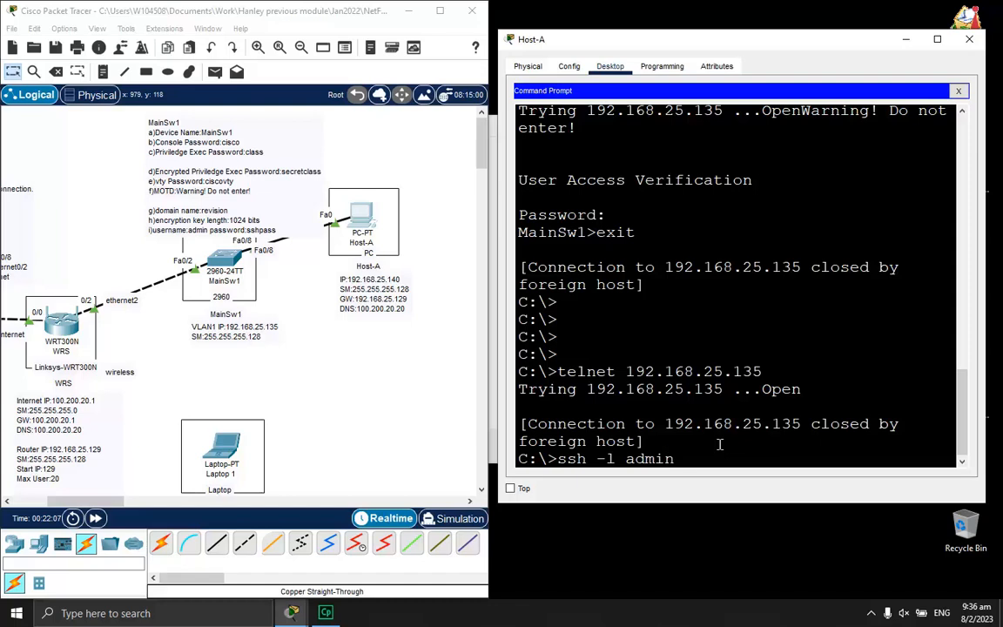
text( 192.168.25.136)
Correct the address and run ssh -l admin 192.168.25.135 from Host-A
key(BackSpace)
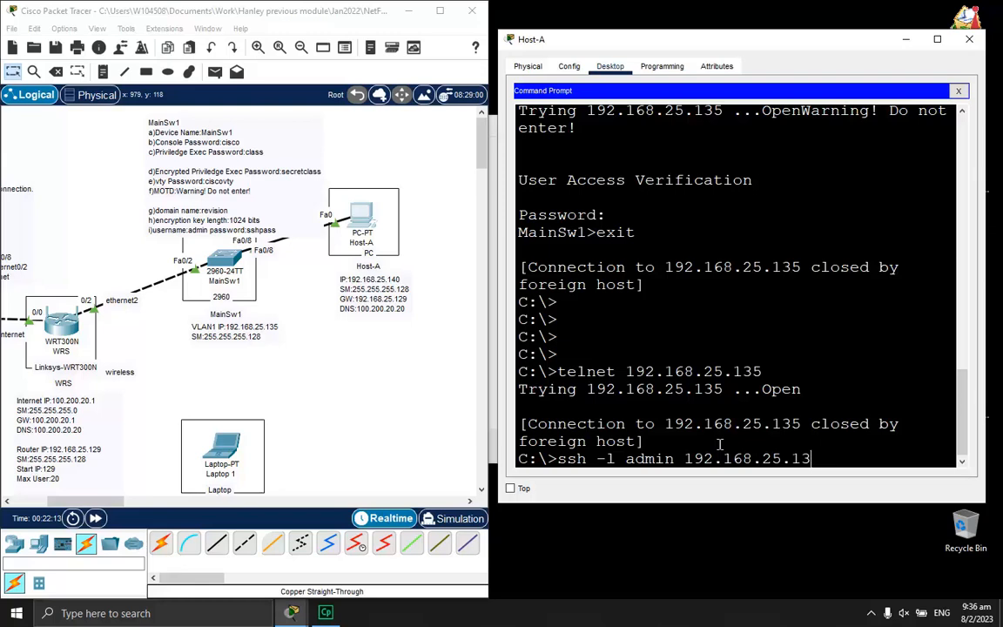
text(5)
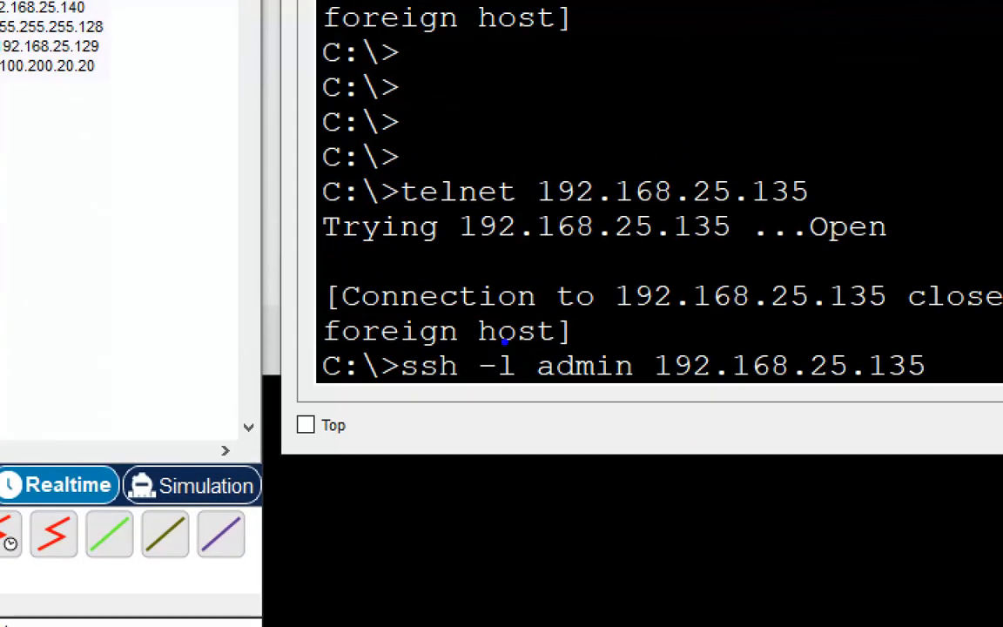
mouse_move(504, 341)
mouse_down()
mouse_move(462, 396)
mouse_move(504, 361)
mouse_up()
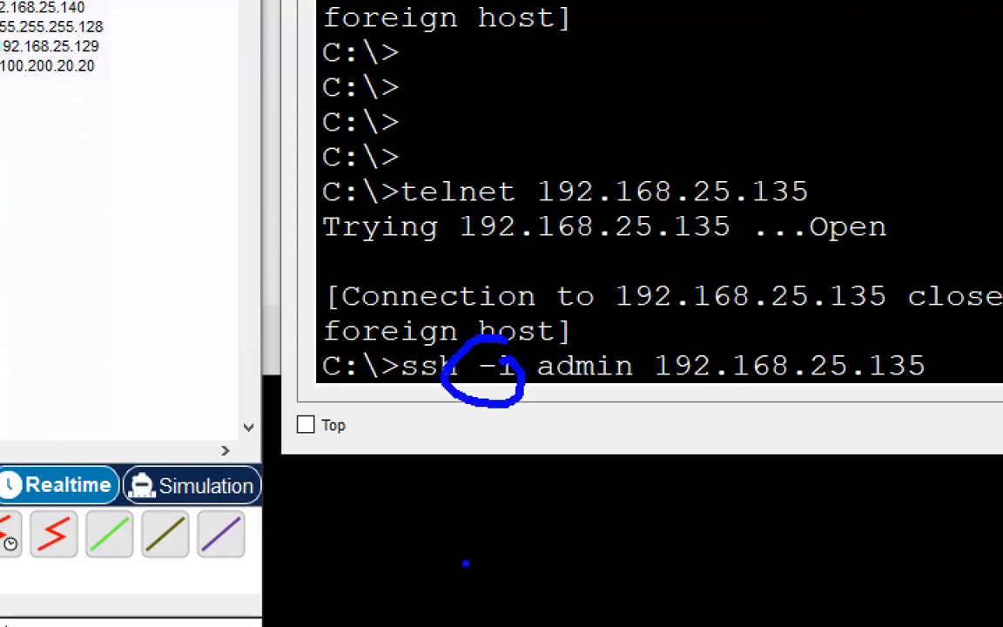
text(t)
text(small l)
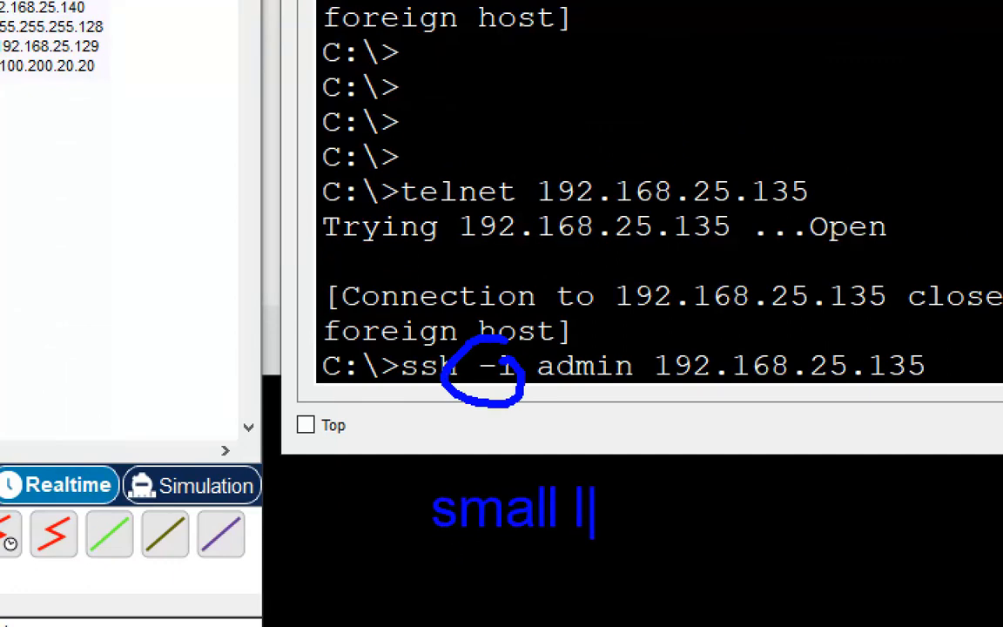
key(BackSpace)
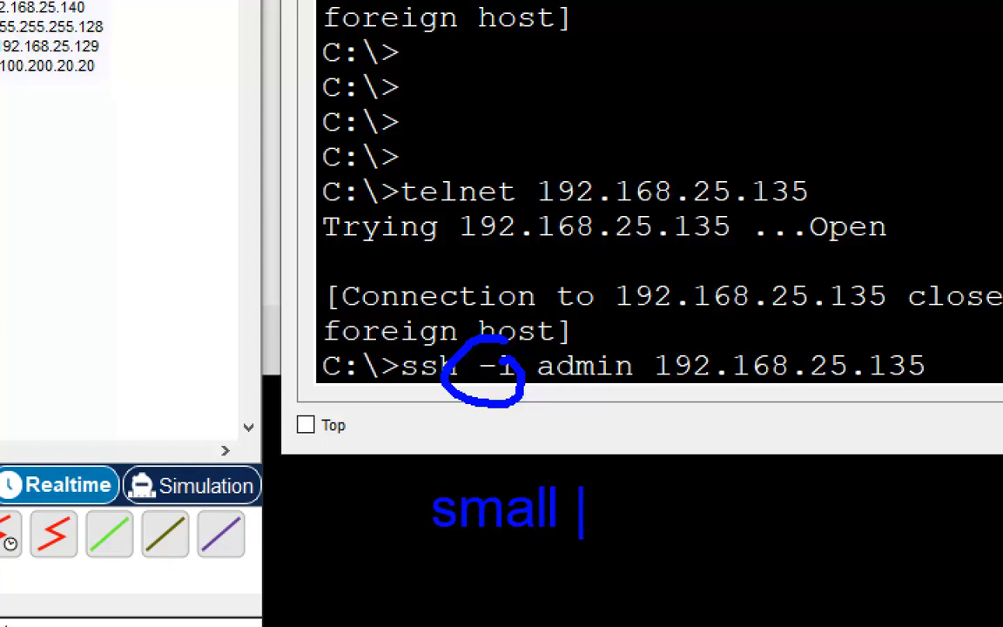
text(L)
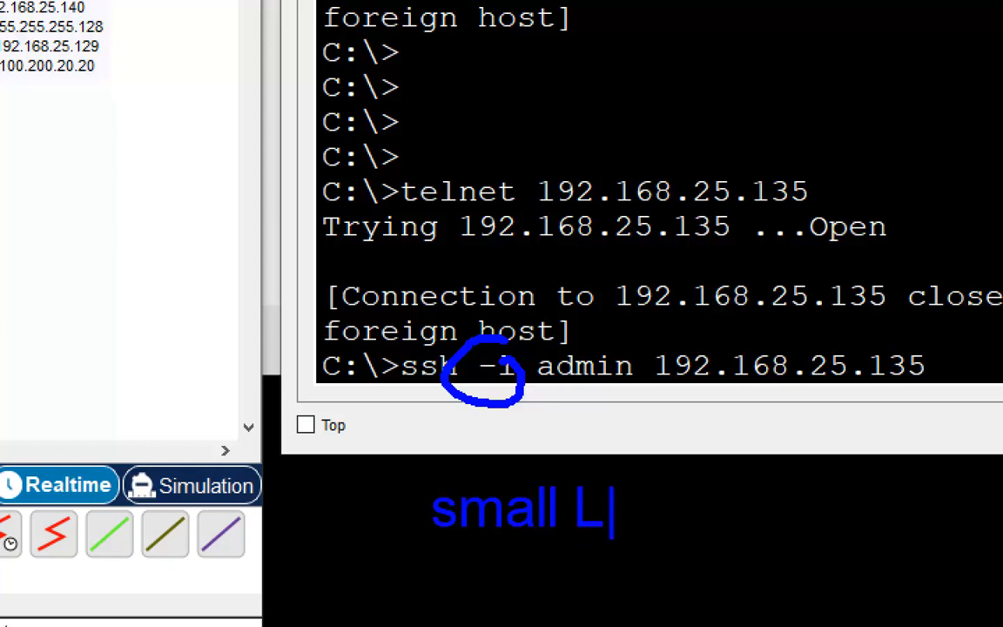
key(Escape)
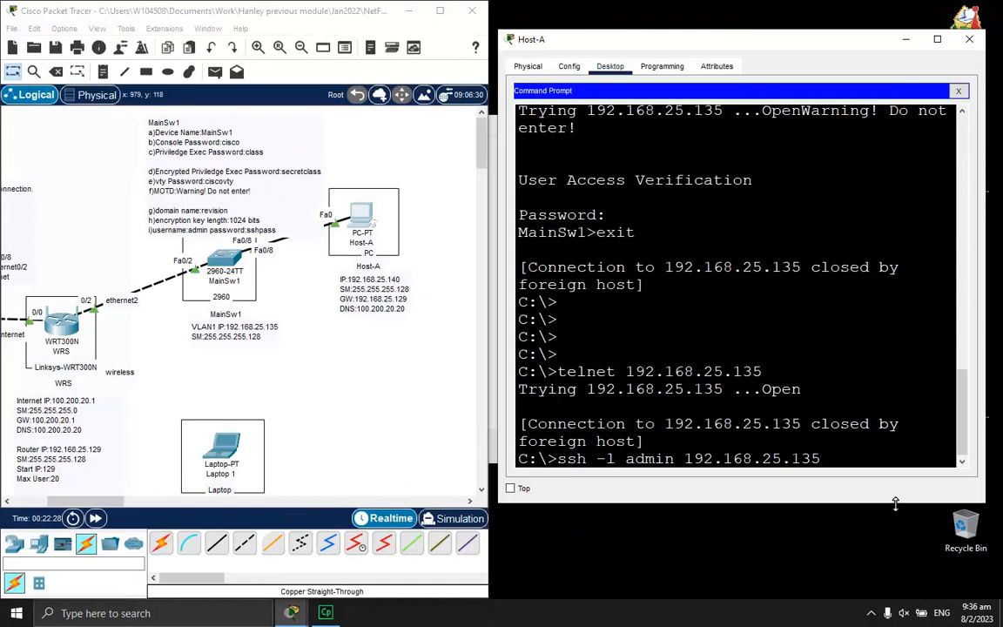
key(Return)
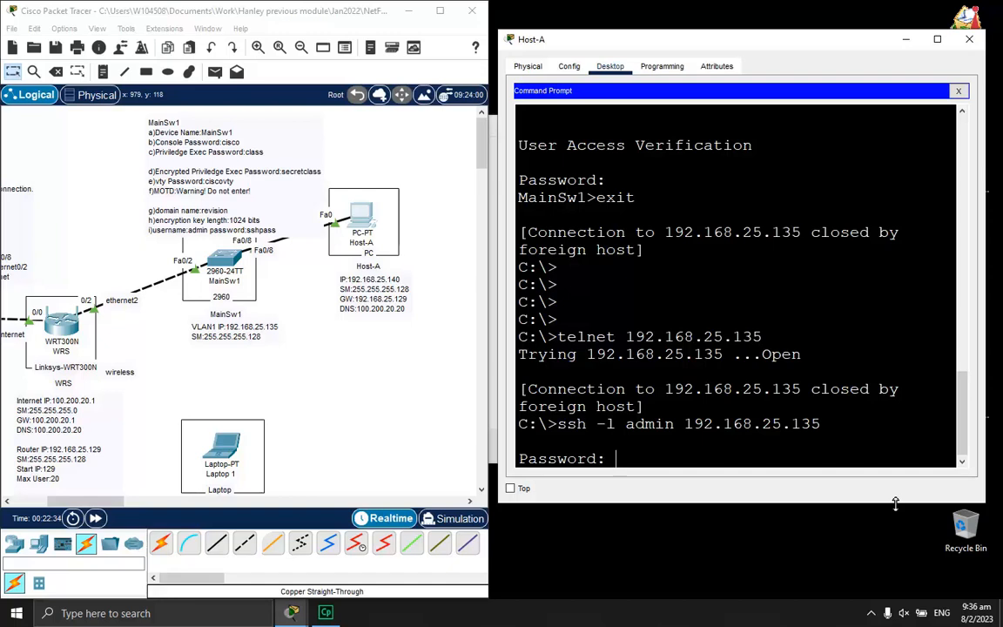
Log in with the admin password, exit the SSH session, and close Host-A
key(Return)
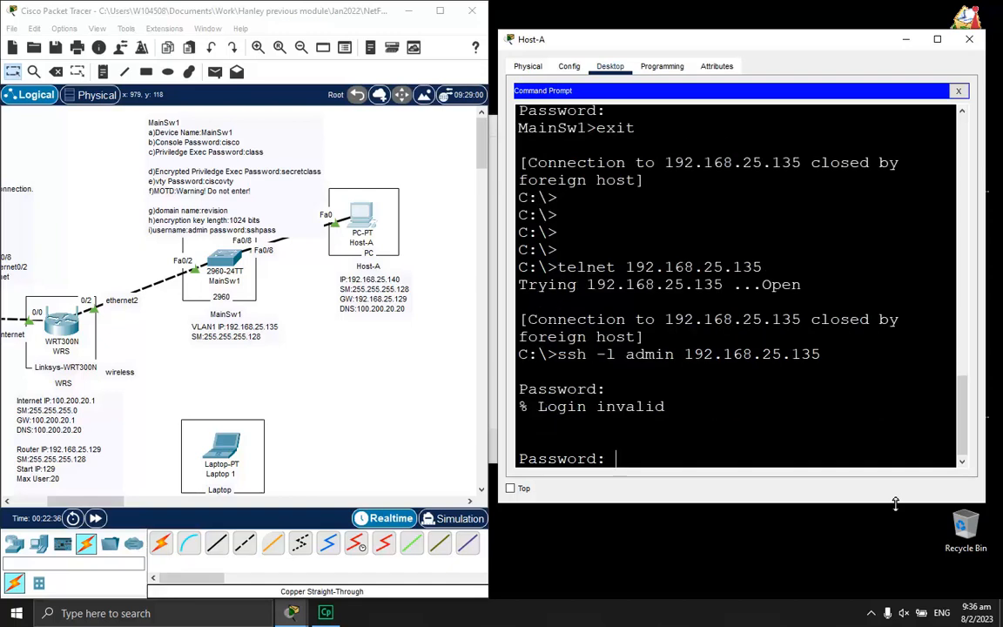
key(Return)
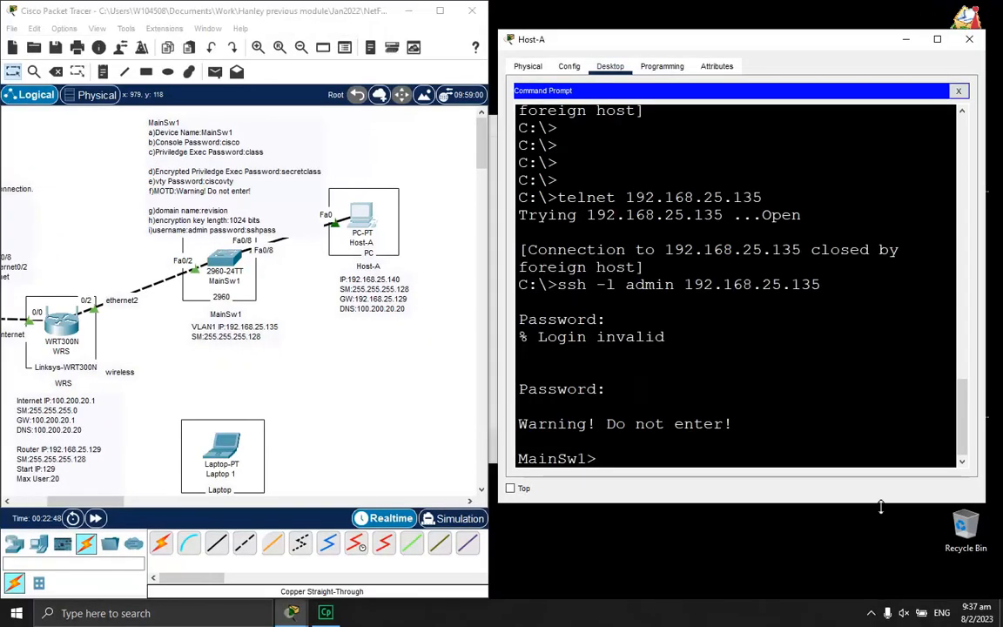
text(exit)
key(Return)
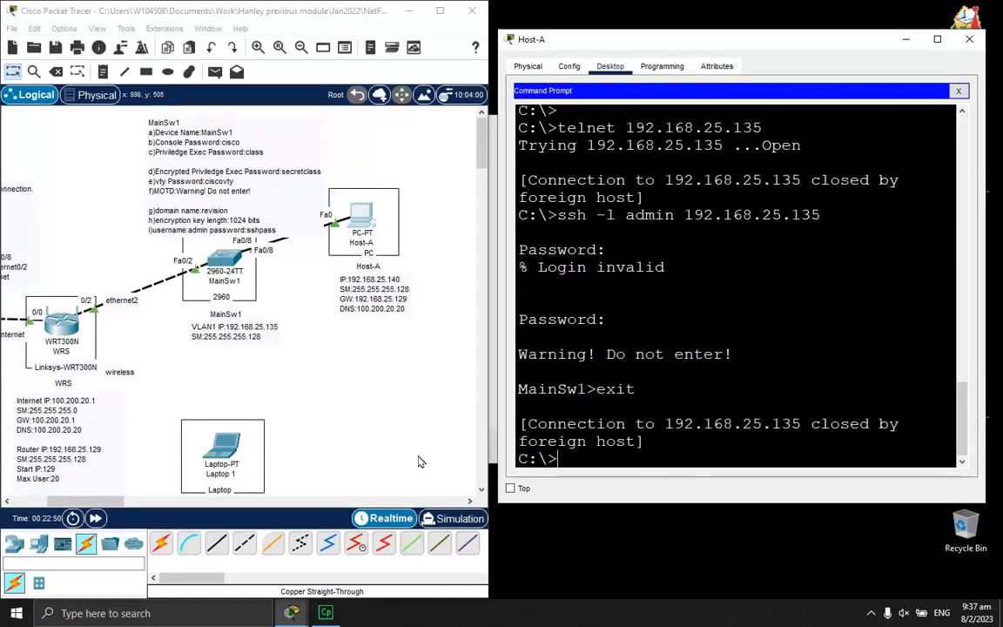
click(961, 44)
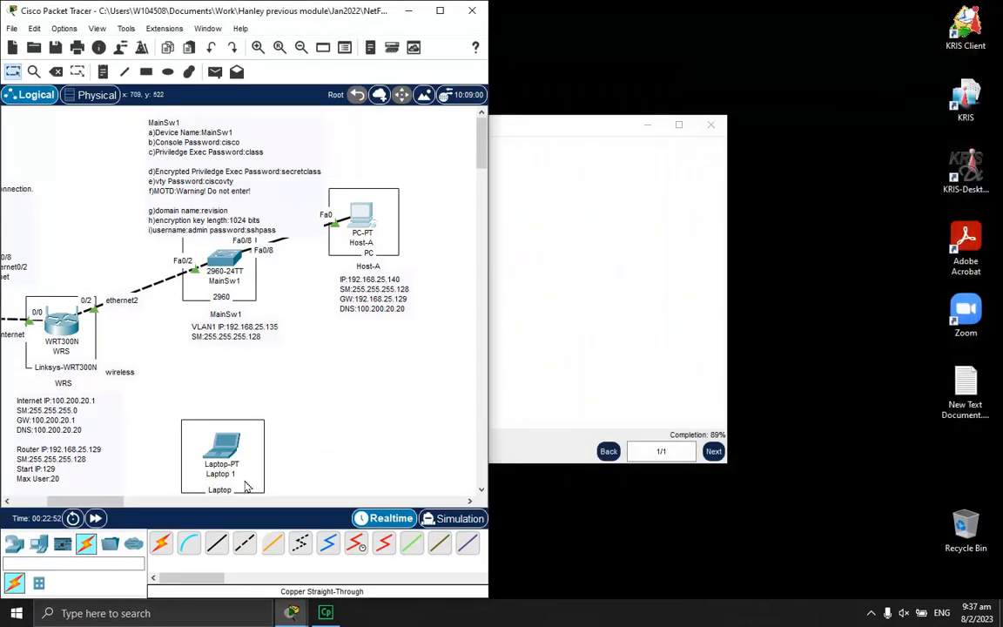
Power off Laptop 1, replace its module with a WPC300N wireless card, and show its Desktop
drag(78, 505, 47, 504)
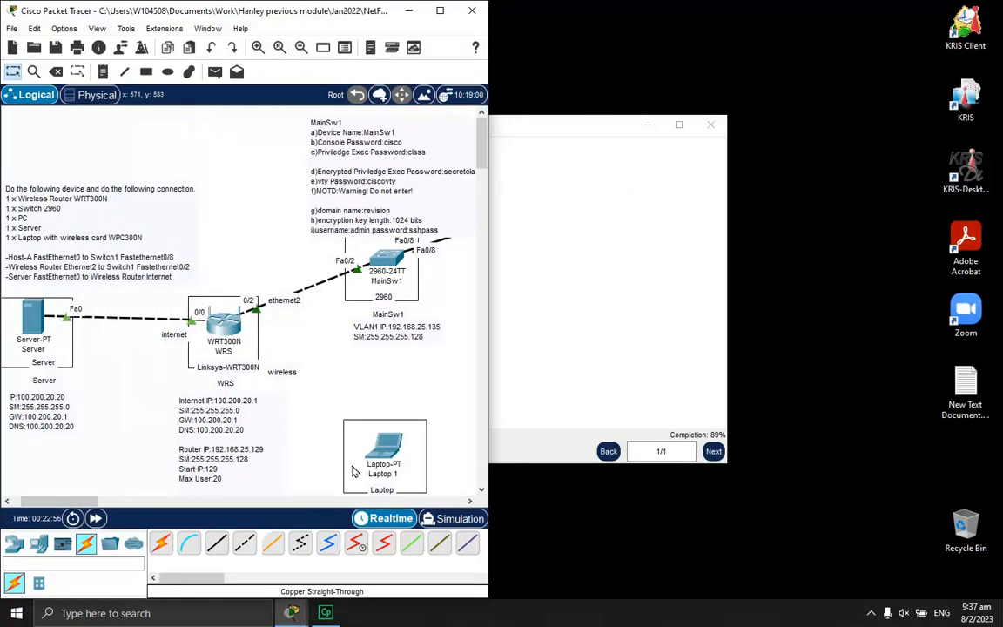
drag(90, 503, 105, 500)
click(296, 454)
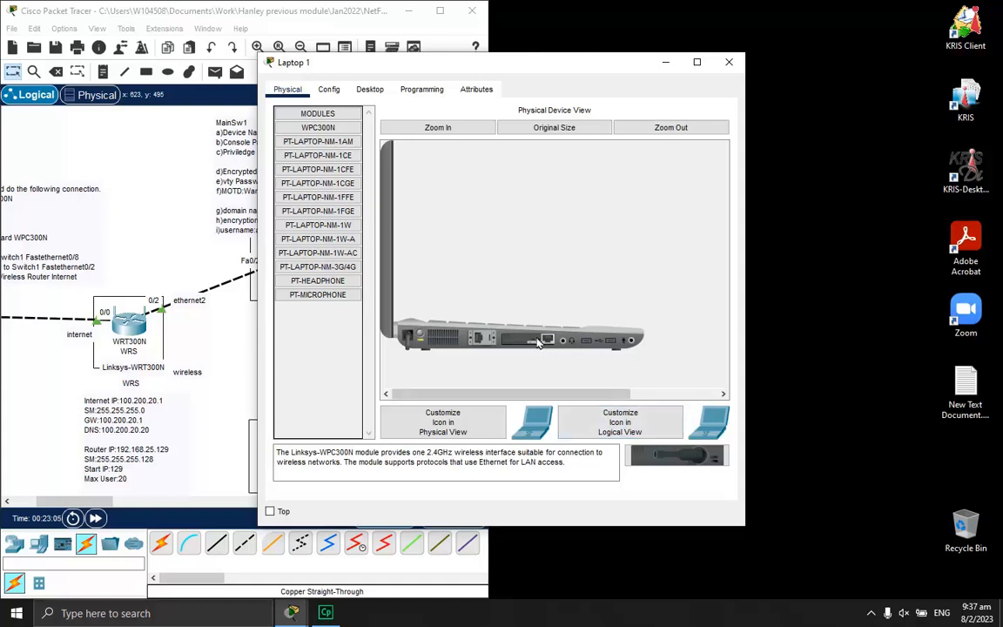
click(422, 336)
drag(523, 339, 646, 457)
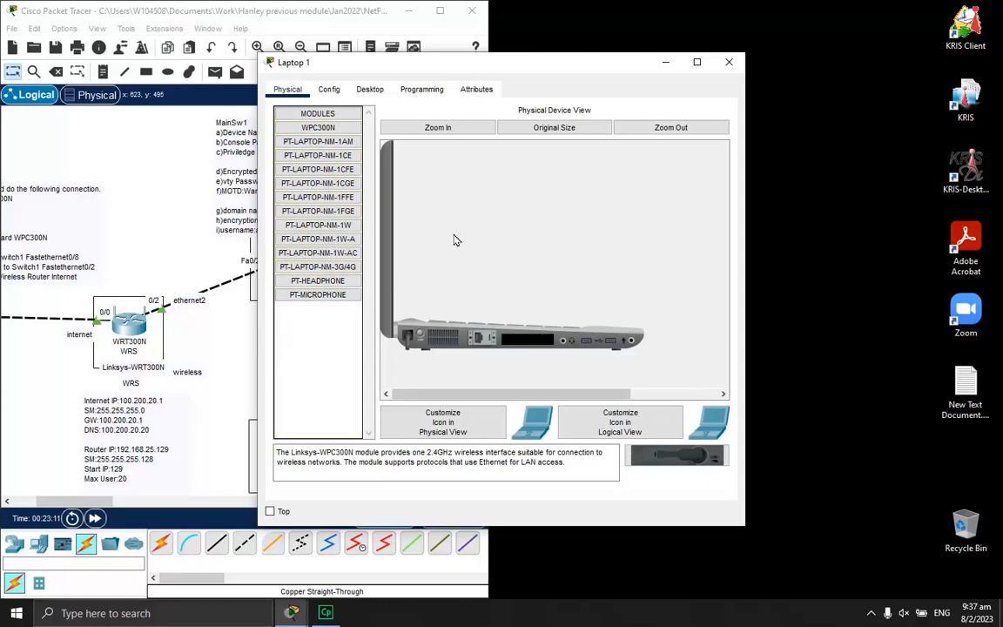
click(339, 132)
drag(684, 453, 523, 343)
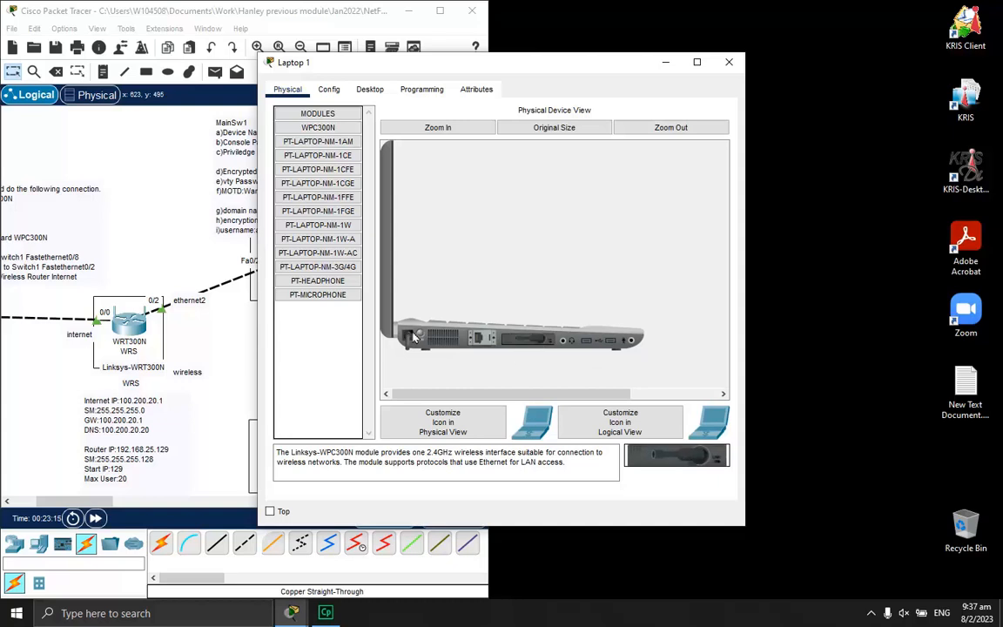
click(369, 92)
drag(488, 65, 607, 82)
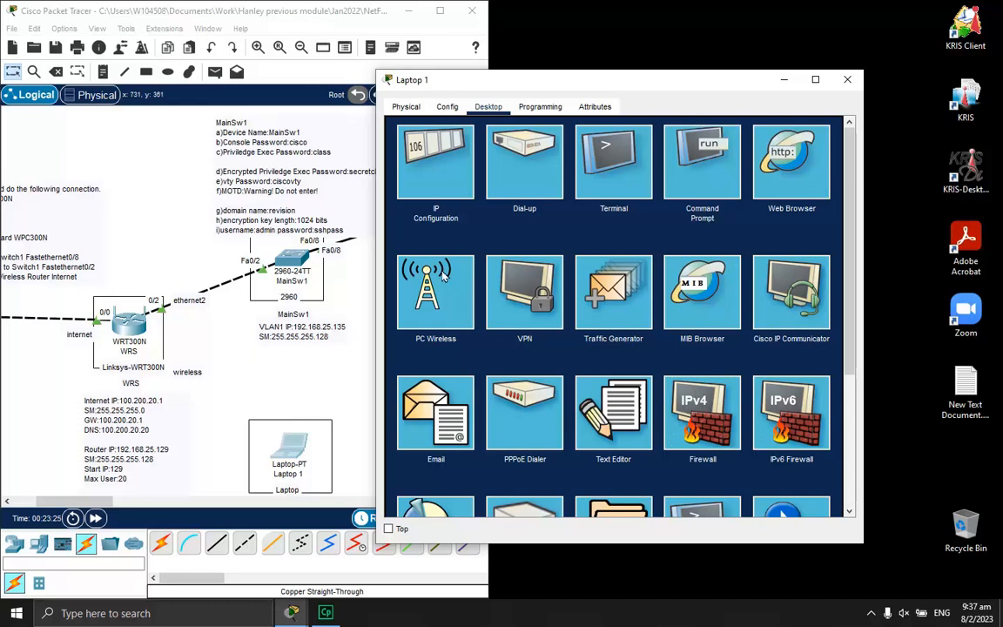
In Laptop 1's PC Wireless, refresh the empty network list, then start a new profile
click(433, 296)
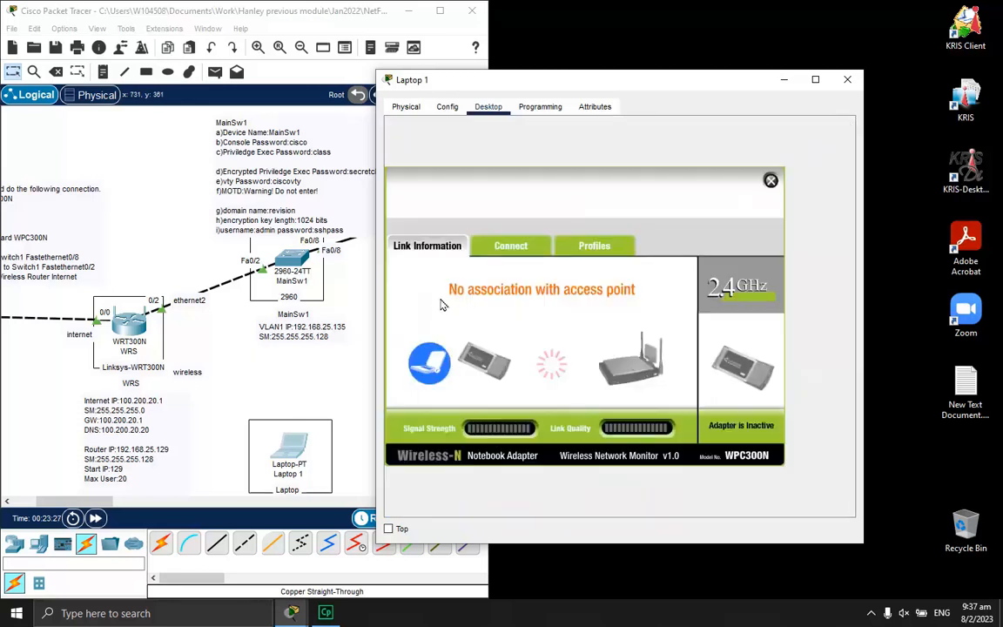
click(514, 248)
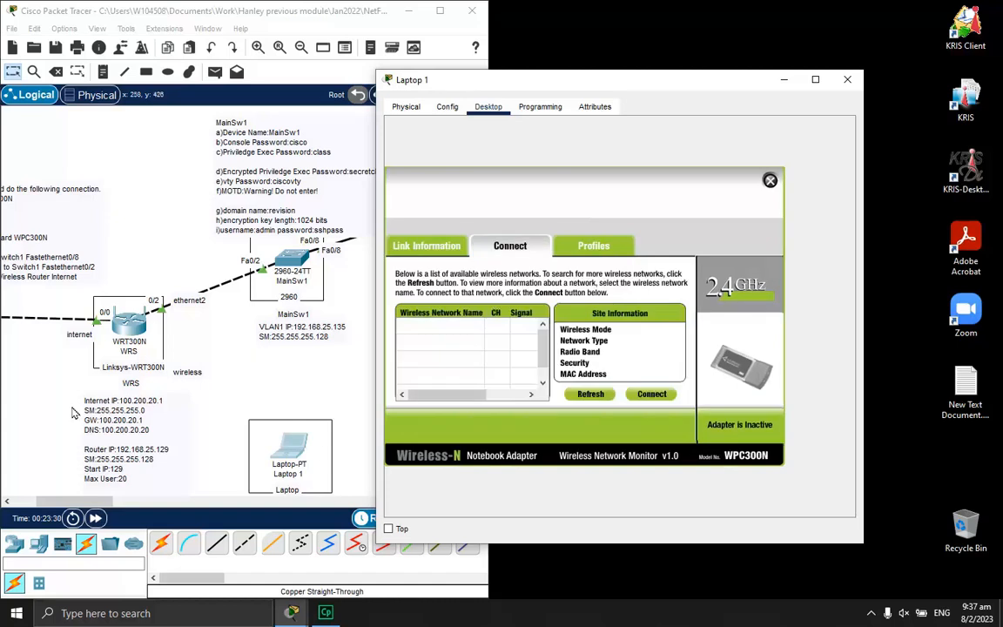
click(596, 396)
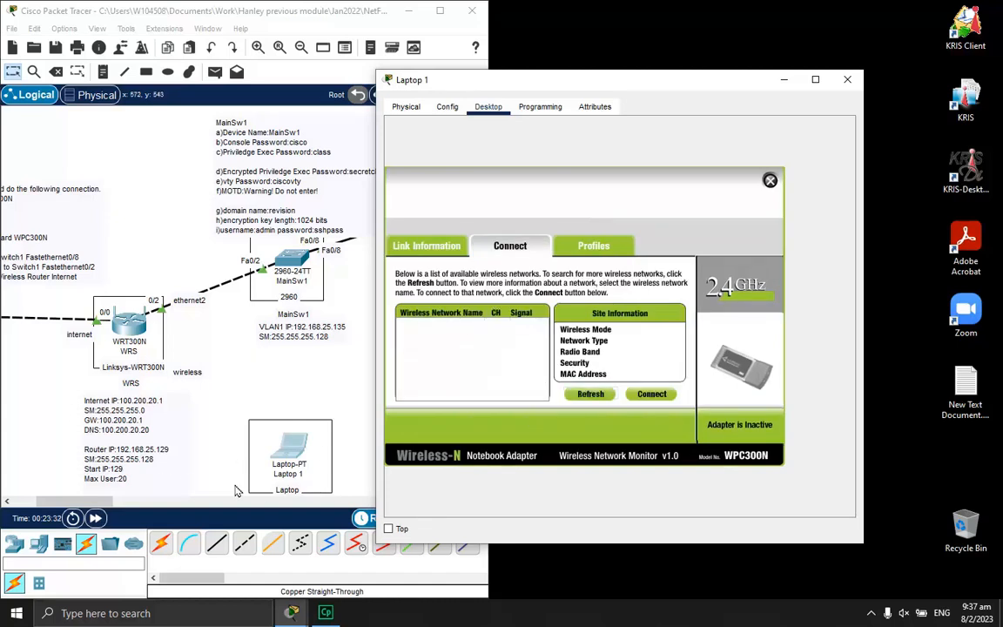
drag(97, 502, 85, 503)
scroll(222, 394, down, 3)
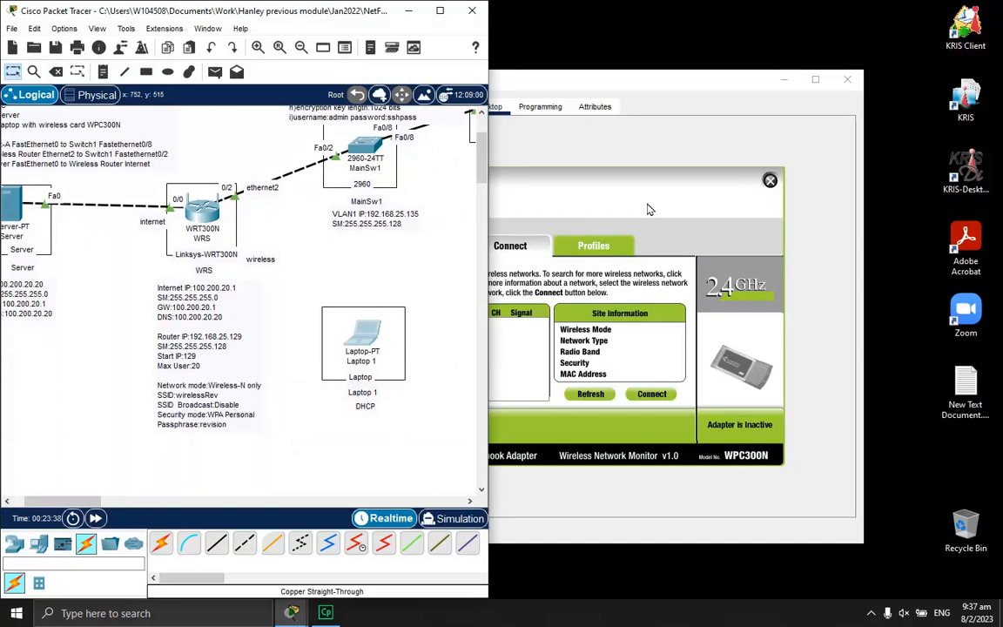
drag(632, 86, 754, 74)
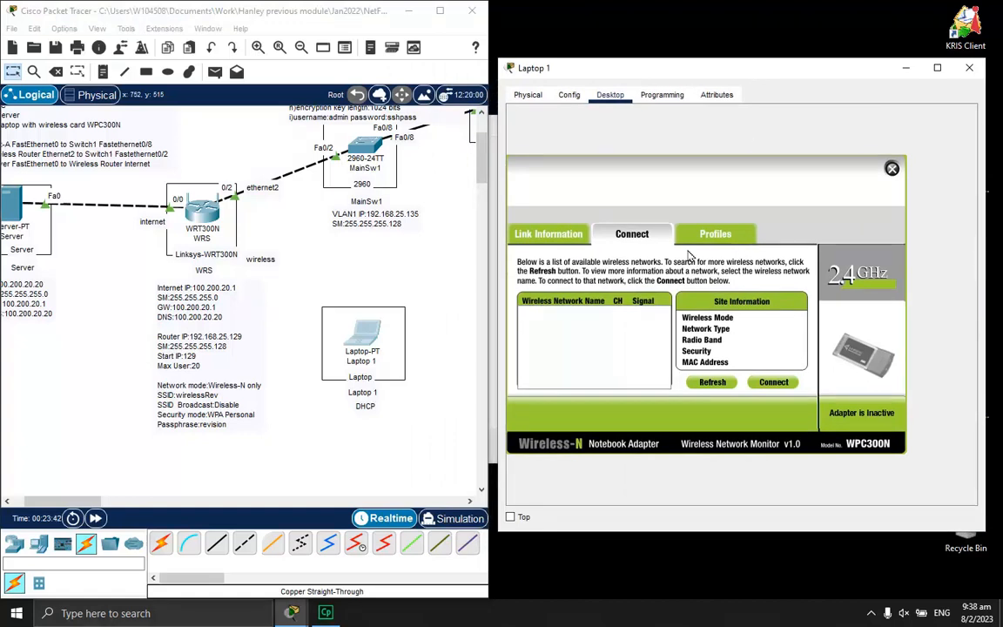
click(715, 233)
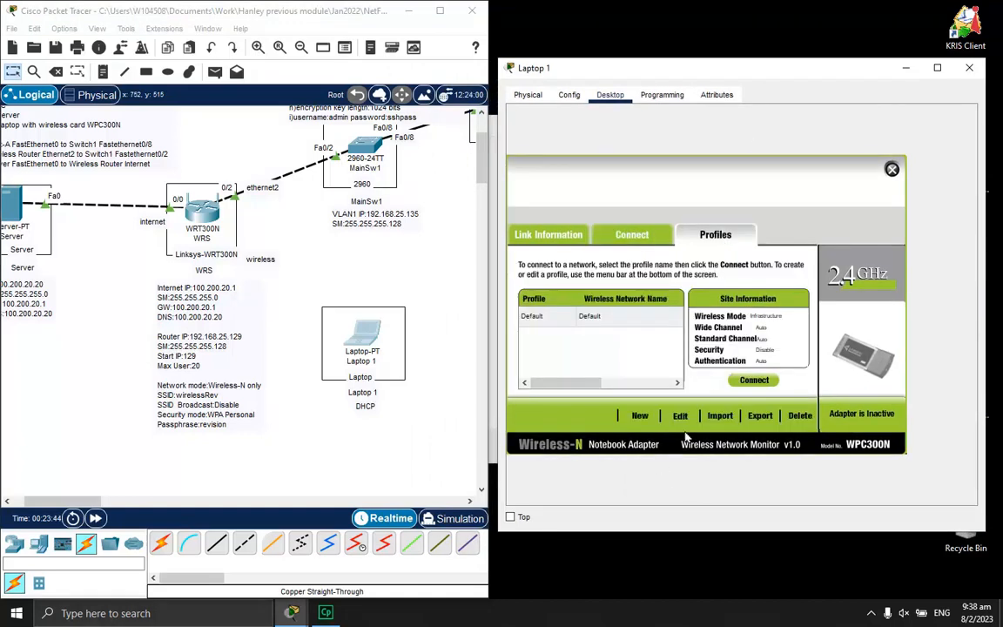
click(643, 416)
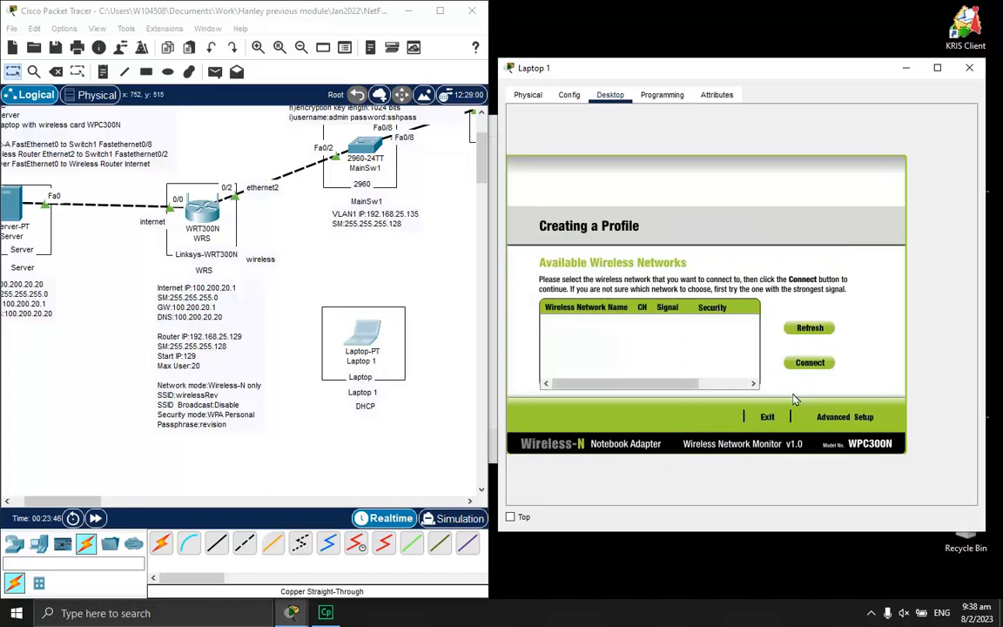
Create and save profile wirelessRev with DHCP, WPA-Personal security and AES encryption
double_click(648, 375)
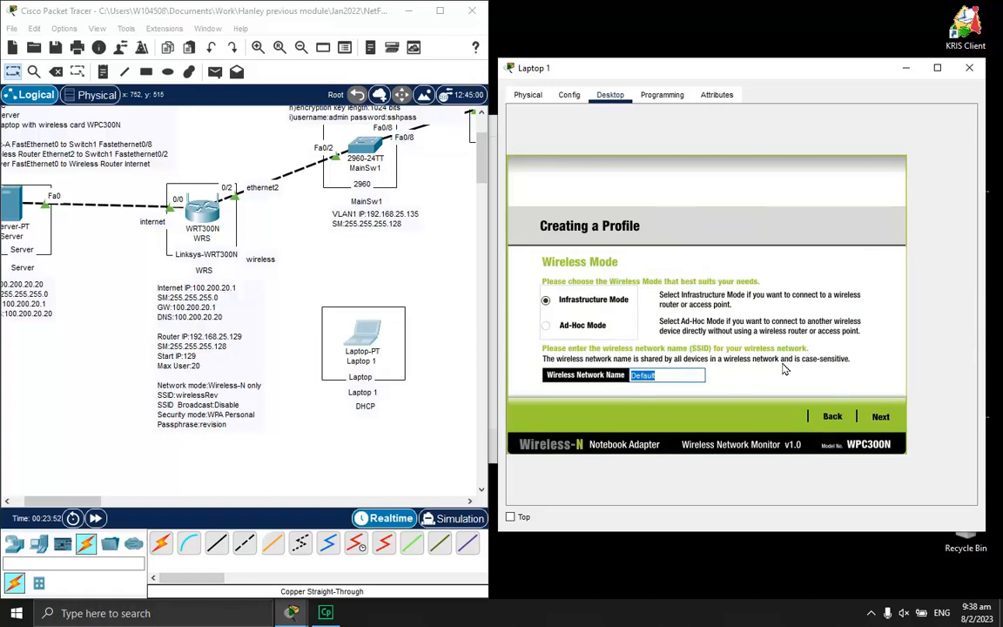
text(wirelessRev)
click(878, 417)
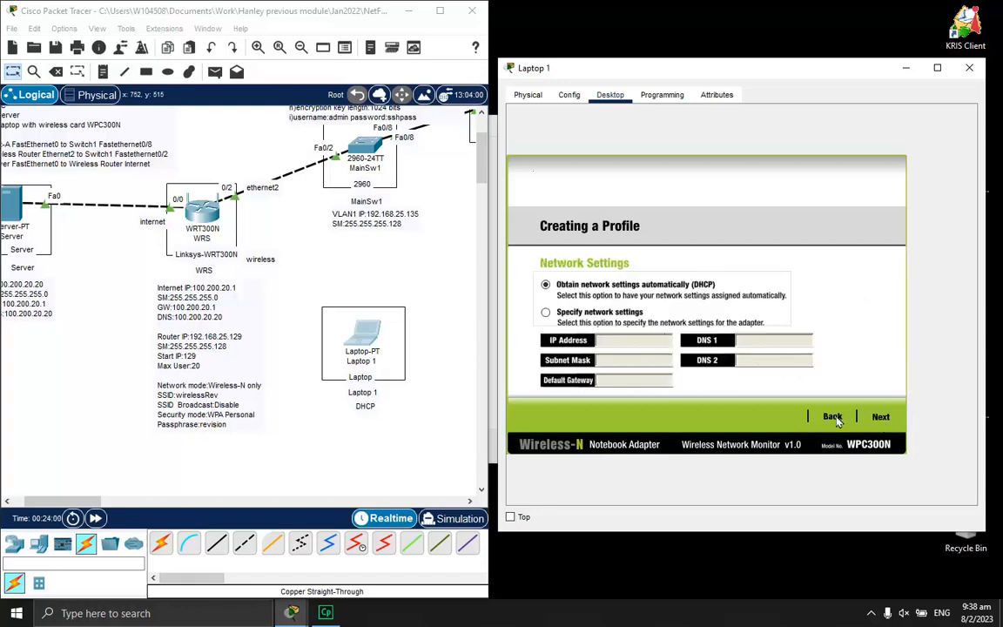
click(873, 416)
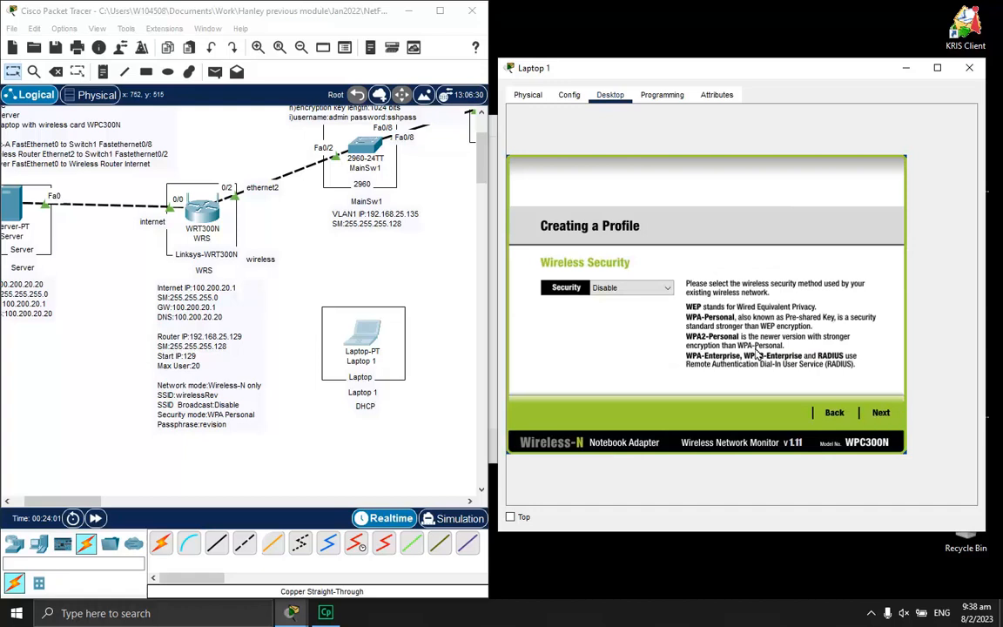
click(640, 288)
click(640, 322)
click(882, 414)
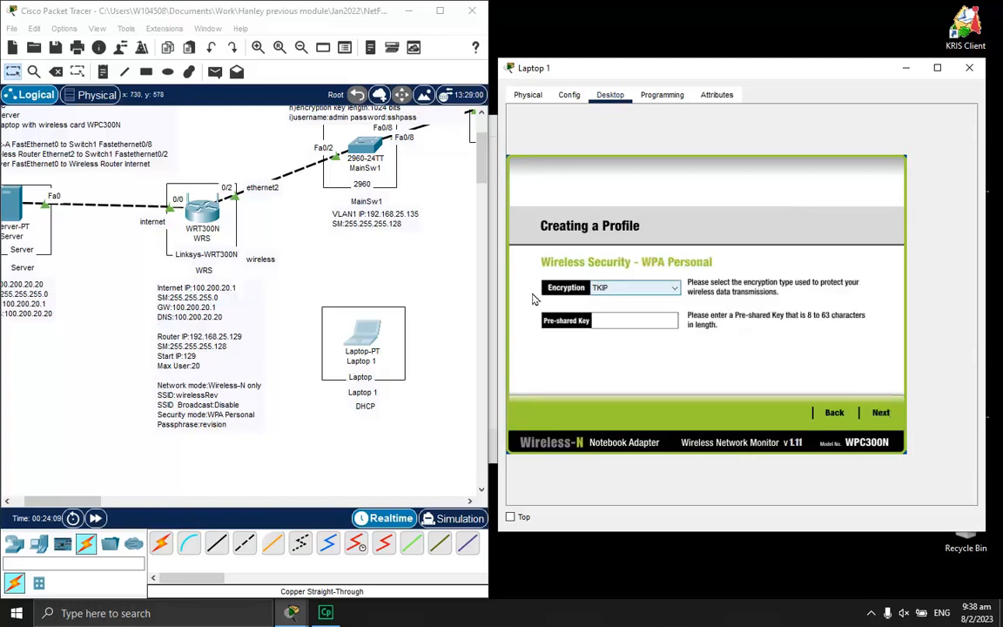
click(610, 288)
click(601, 310)
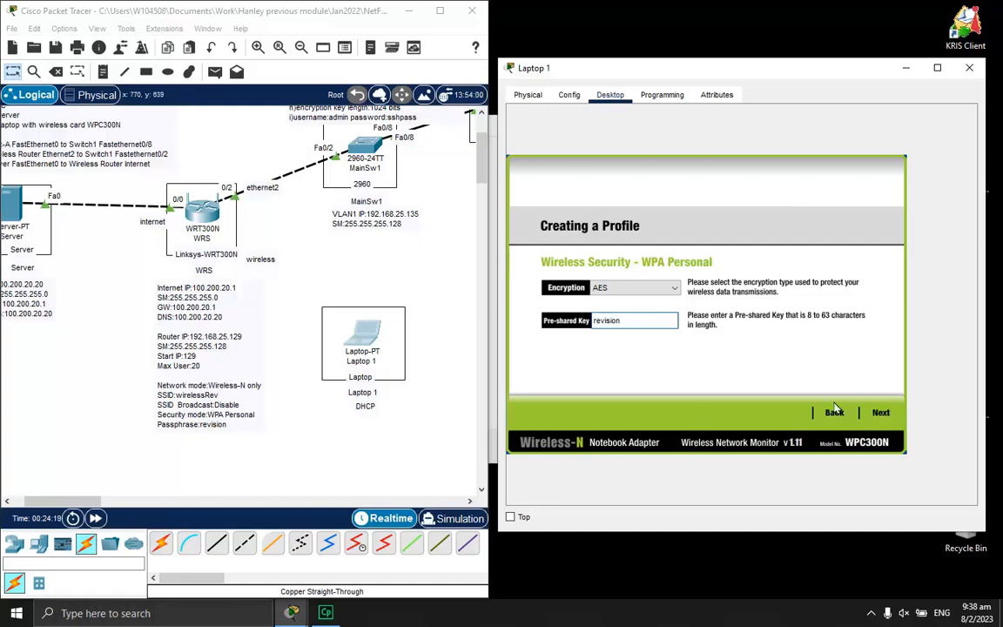
click(880, 413)
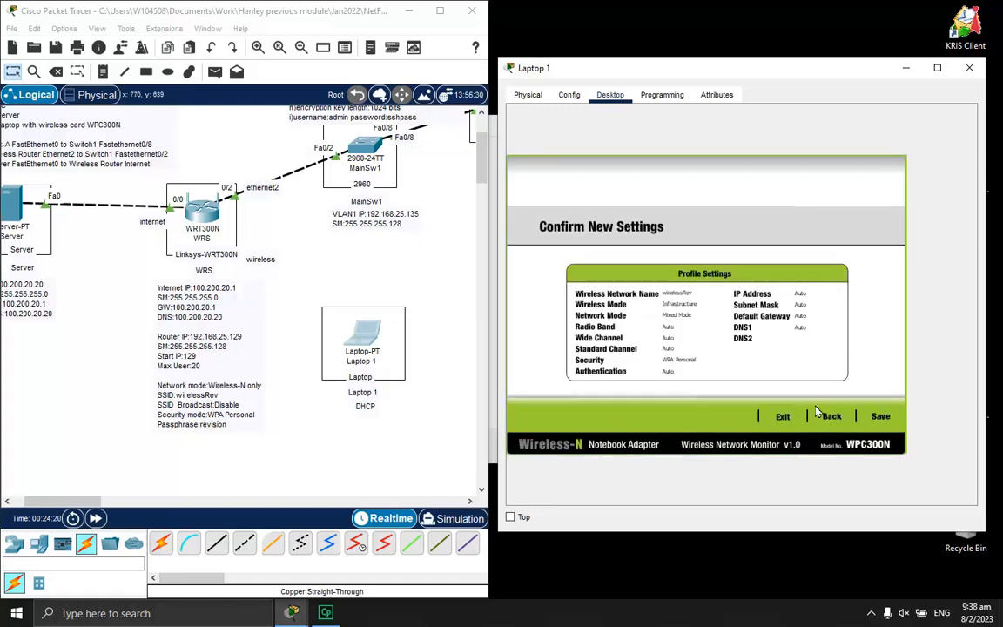
click(880, 417)
Connect Laptop 1 with the new profile and confirm its DHCP address 192.168.25.130
click(862, 419)
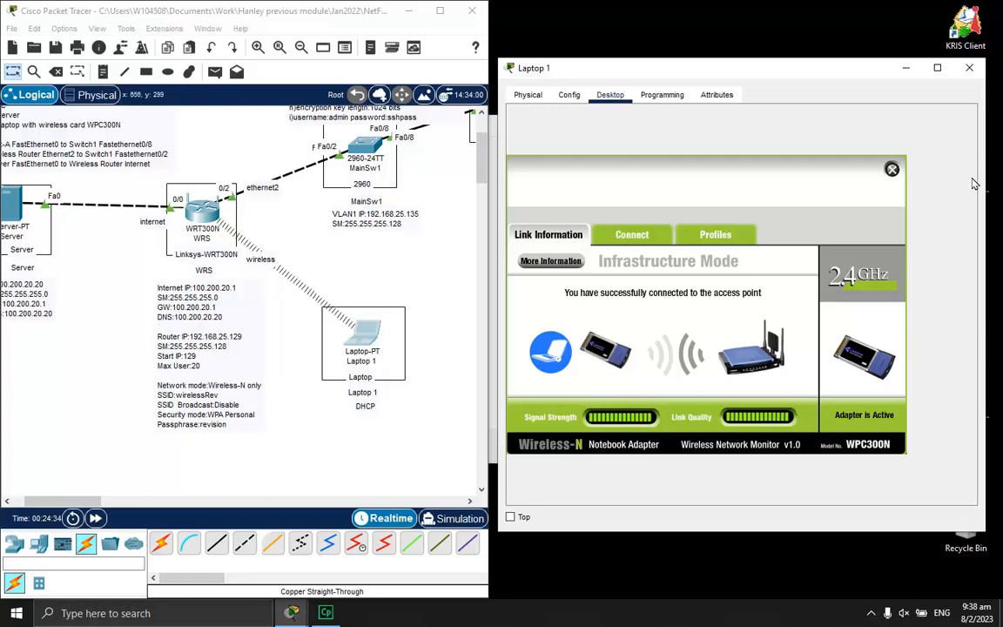
click(892, 170)
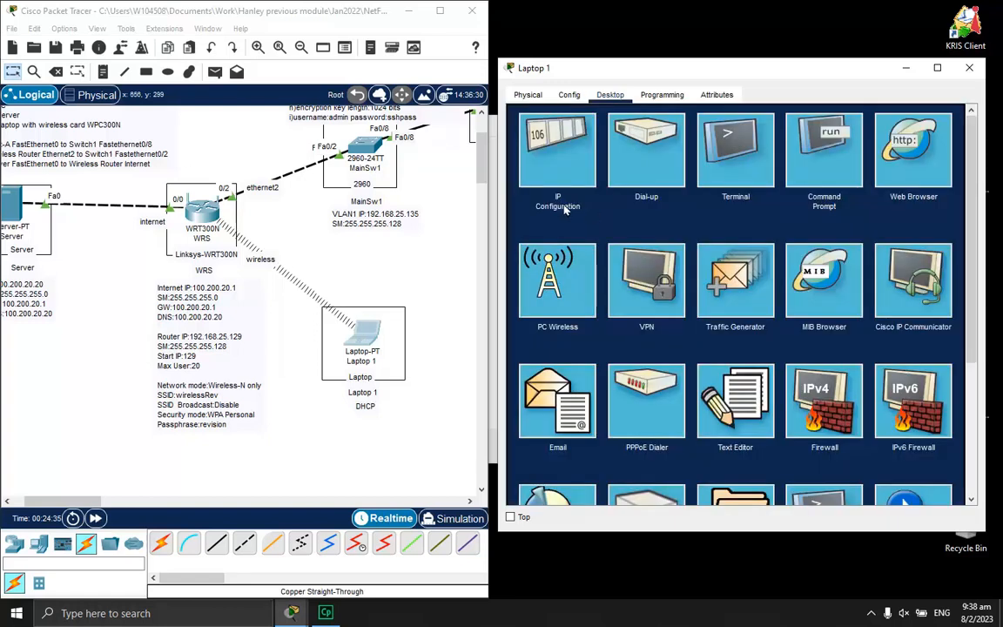
click(572, 159)
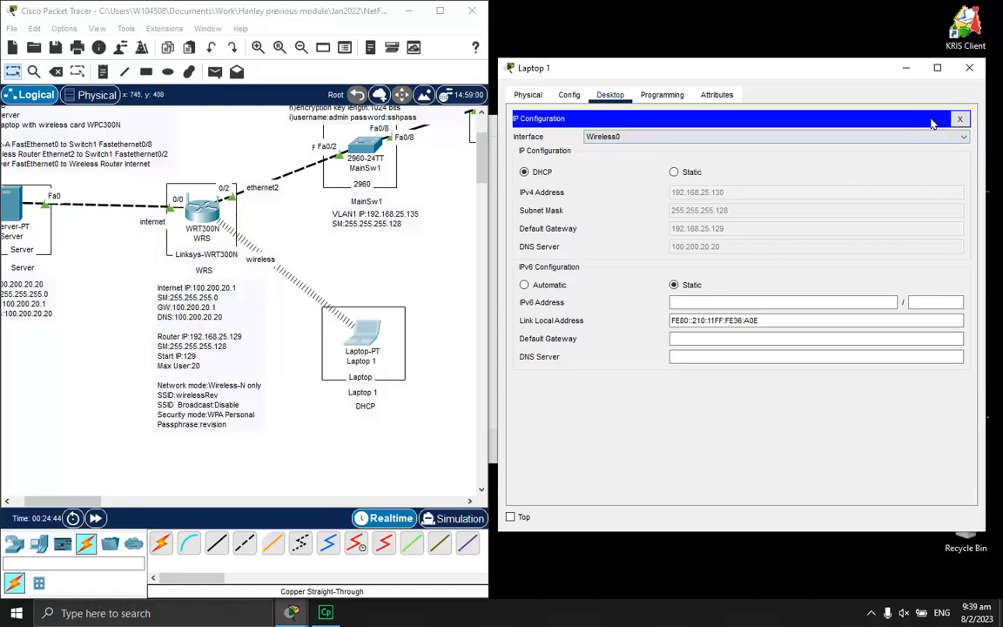
click(959, 118)
Check the activity window shows 100% completion, then minimize it
mouse_move(292, 615)
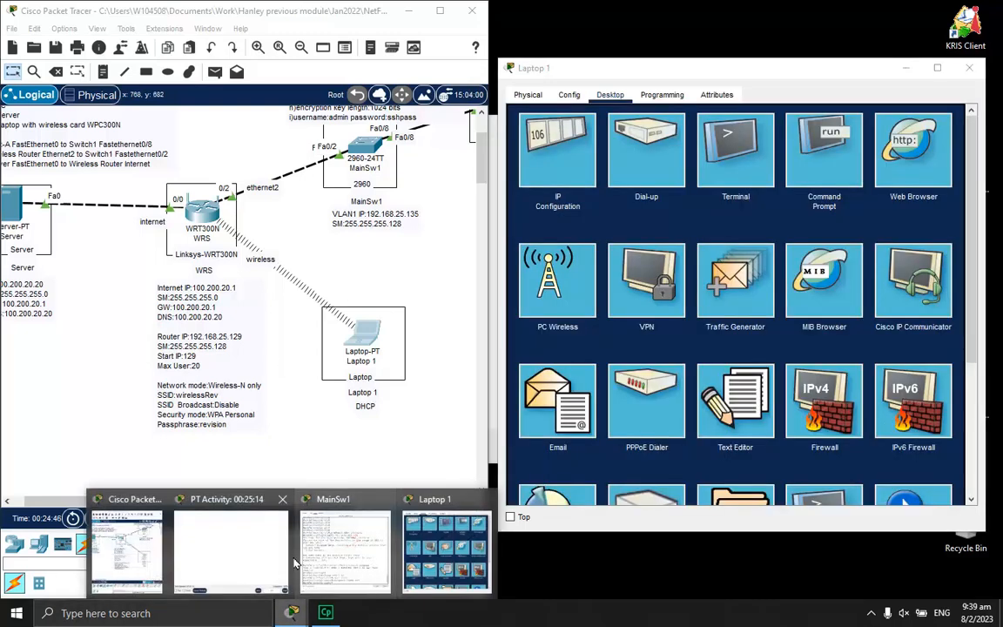
click(233, 508)
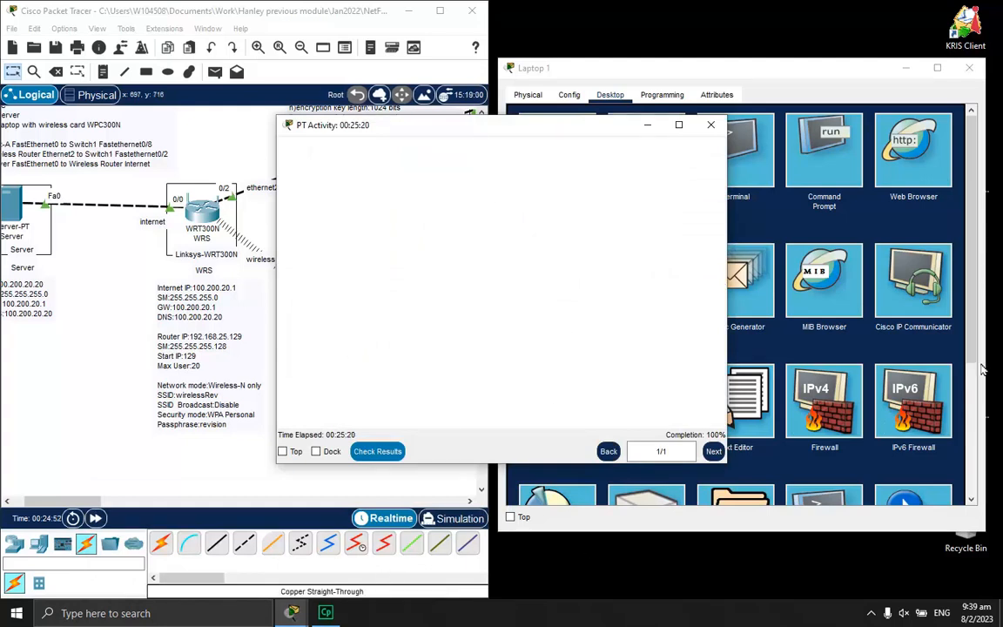
click(647, 124)
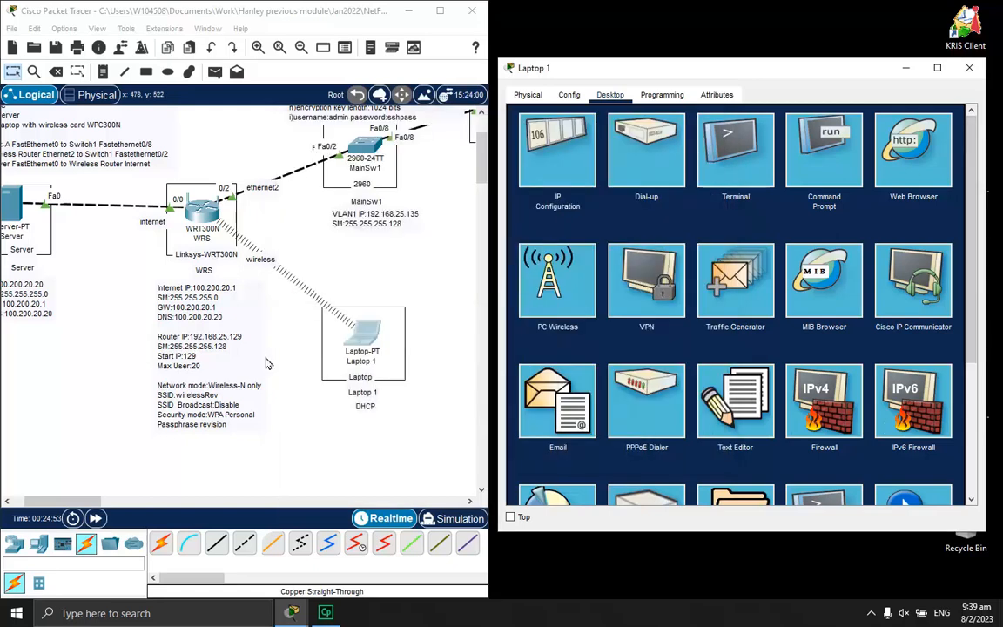